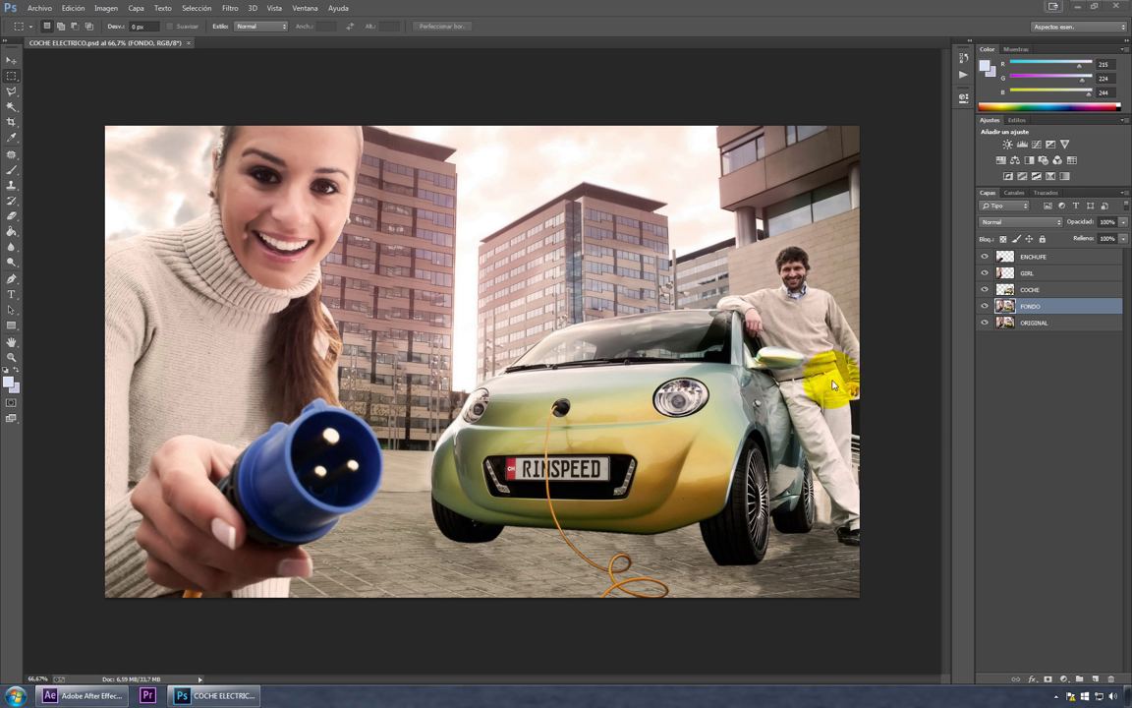
# Toggle the GIRL, COCHE, FONDO and ORIGINAL layers' visibility to inspect each one.
pyautogui.click(986, 256)
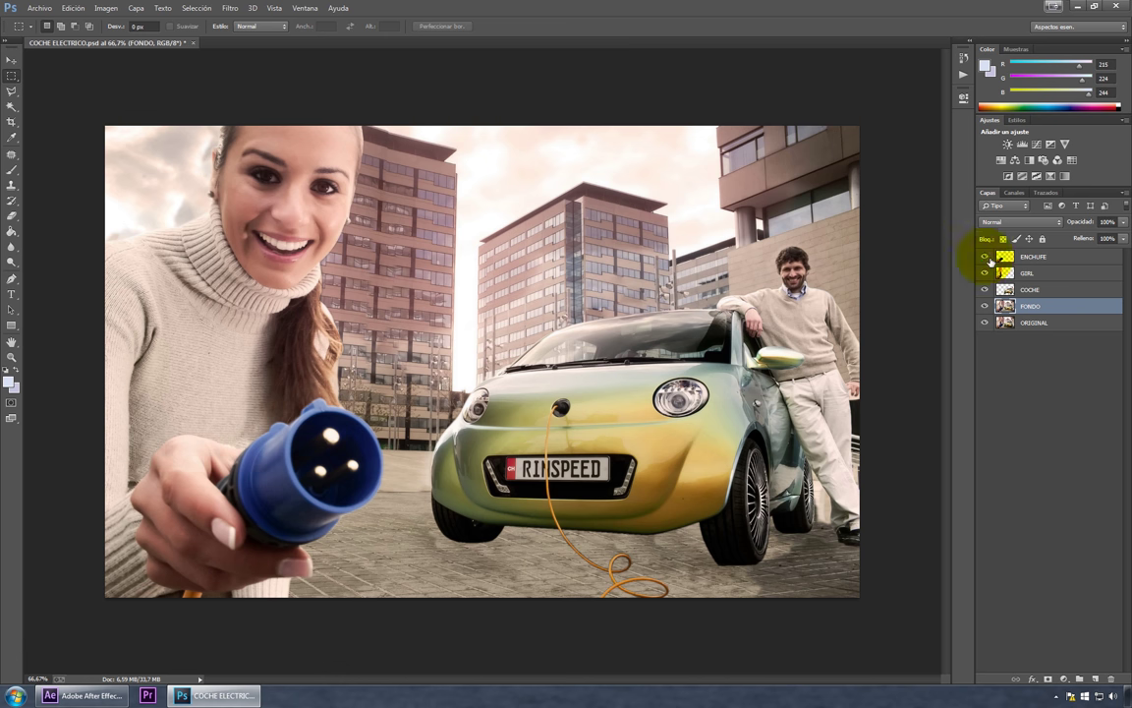
pyautogui.click(985, 272)
pyautogui.click(985, 272)
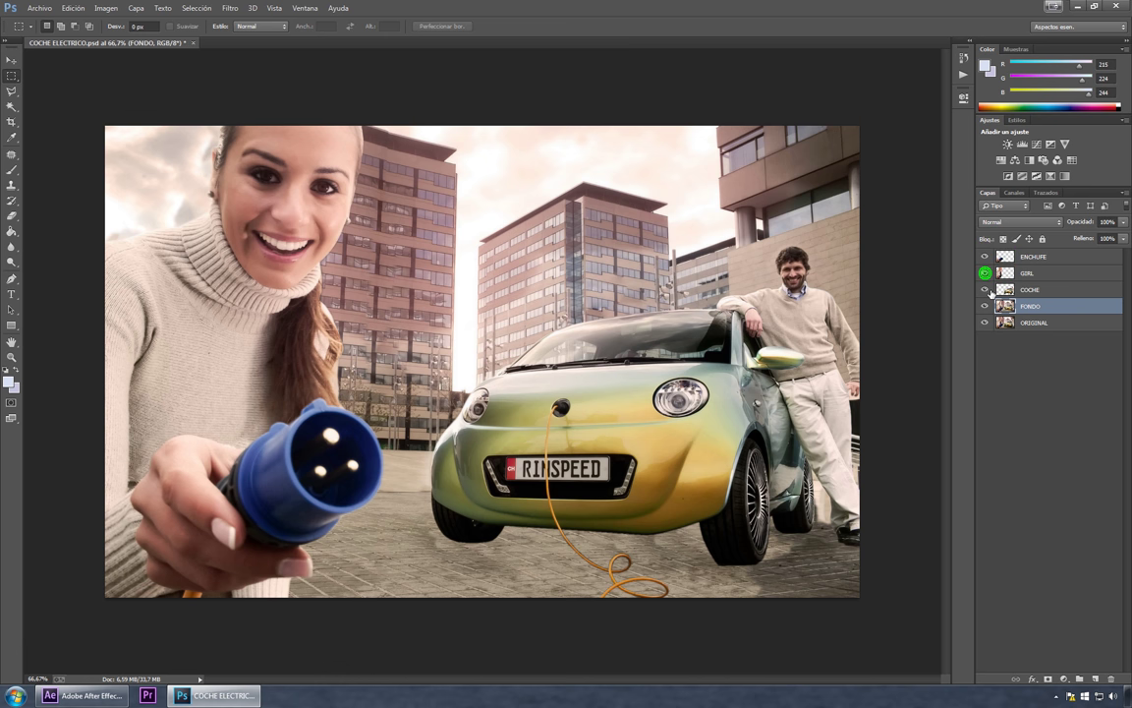
pyautogui.click(986, 289)
pyautogui.click(985, 289)
pyautogui.click(985, 306)
pyautogui.click(985, 305)
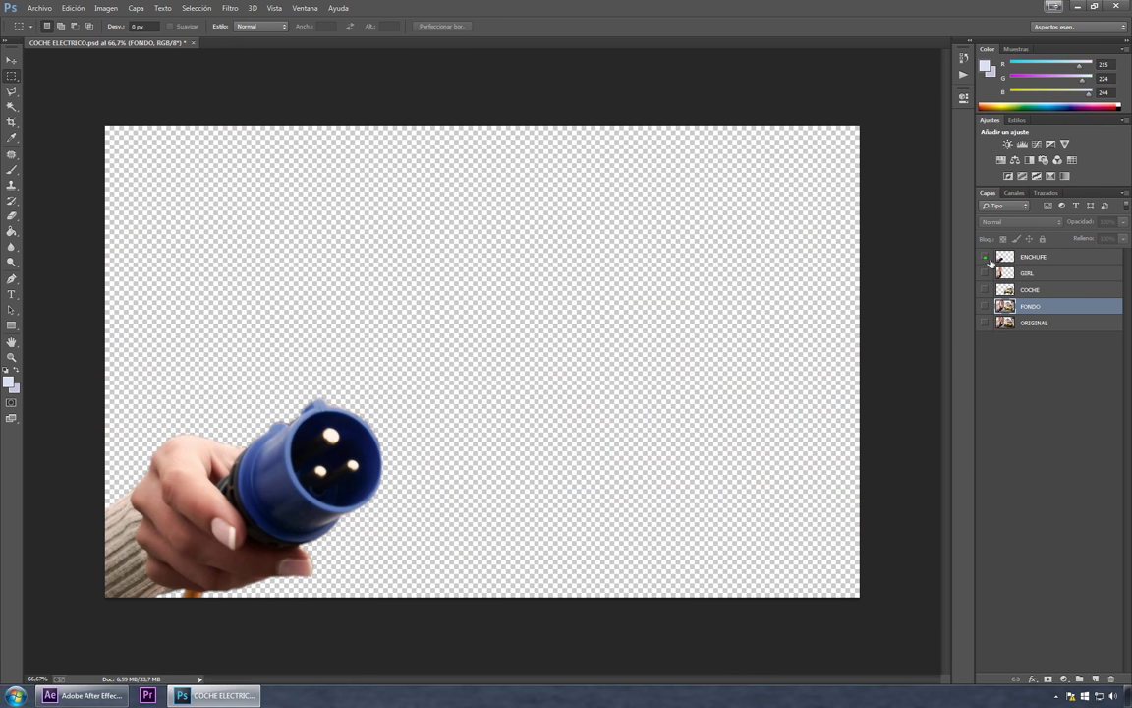
pyautogui.moveTo(985, 305); pyautogui.dragTo(985, 256)
pyautogui.click(986, 322)
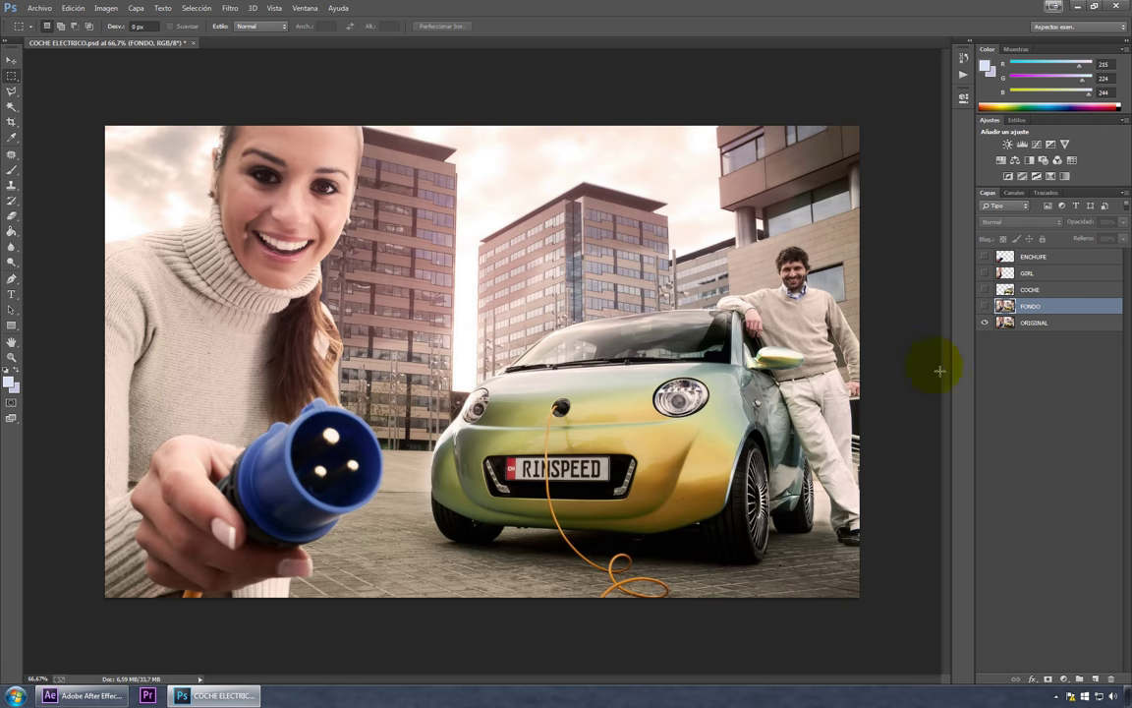
pyautogui.click(985, 322)
pyautogui.click(985, 306)
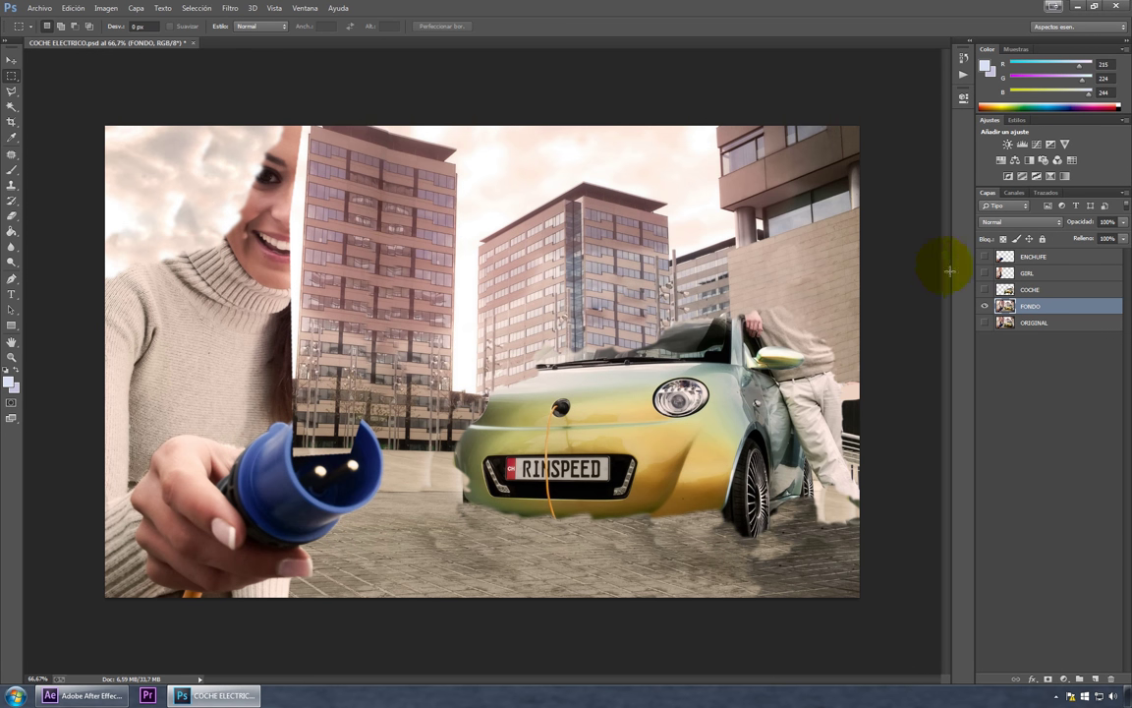
# View layers individually, then restore the ENCHUFE, GIRL, COCHE and FONDO layers' visibility.
pyautogui.click(986, 306)
pyautogui.click(985, 289)
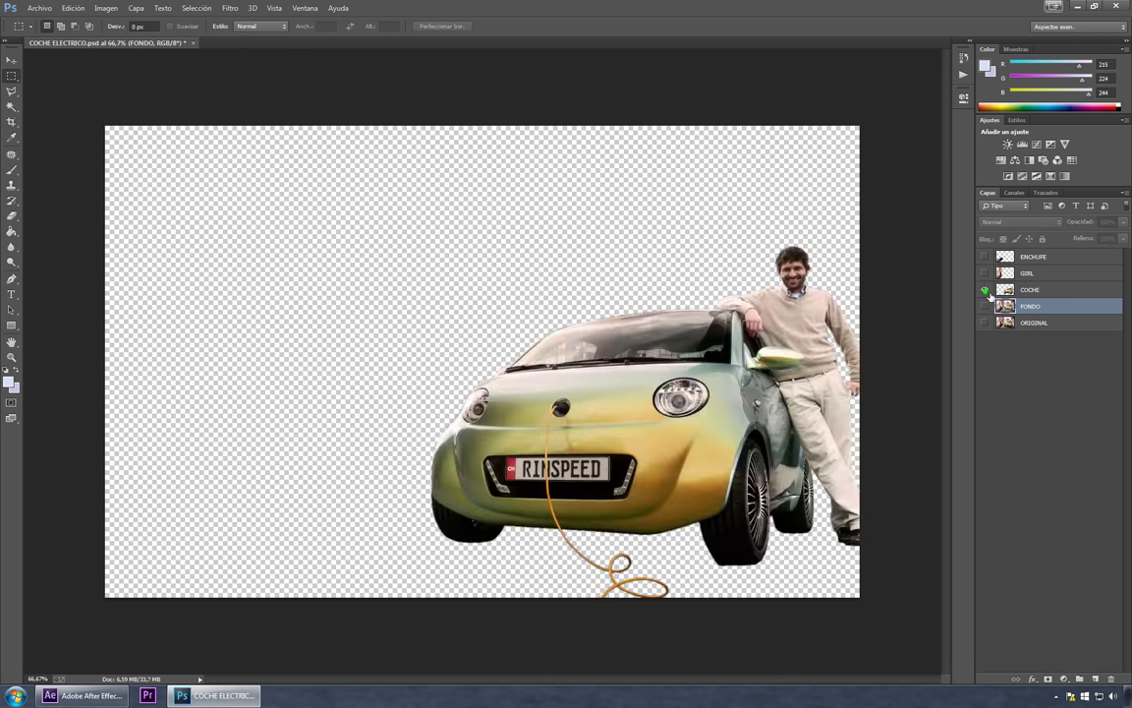
pyautogui.click(986, 272)
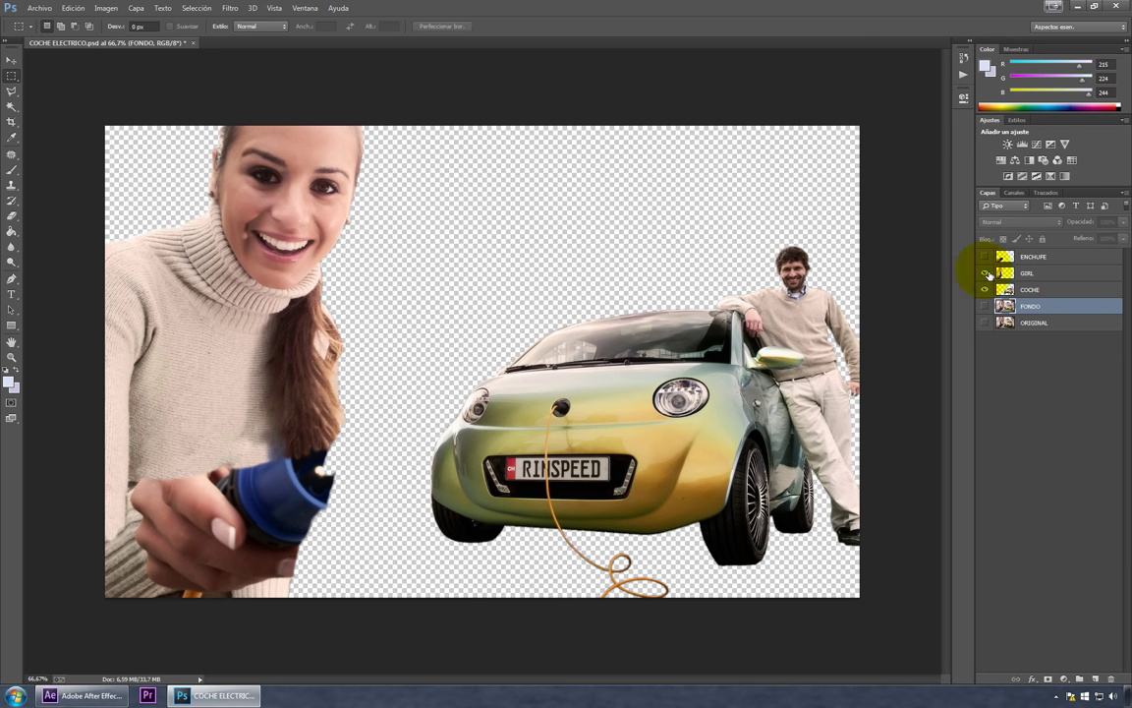
pyautogui.click(986, 273)
pyautogui.click(986, 289)
pyautogui.click(986, 255)
pyautogui.click(986, 255)
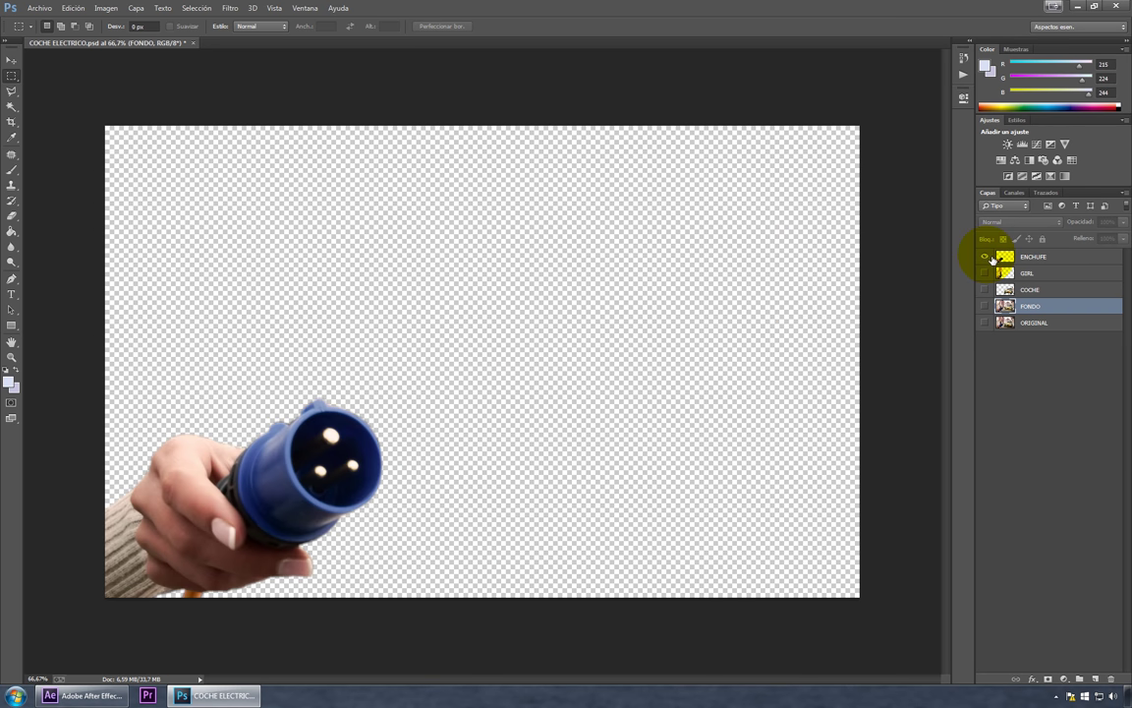
pyautogui.click(986, 273)
pyautogui.click(986, 255)
pyautogui.click(986, 289)
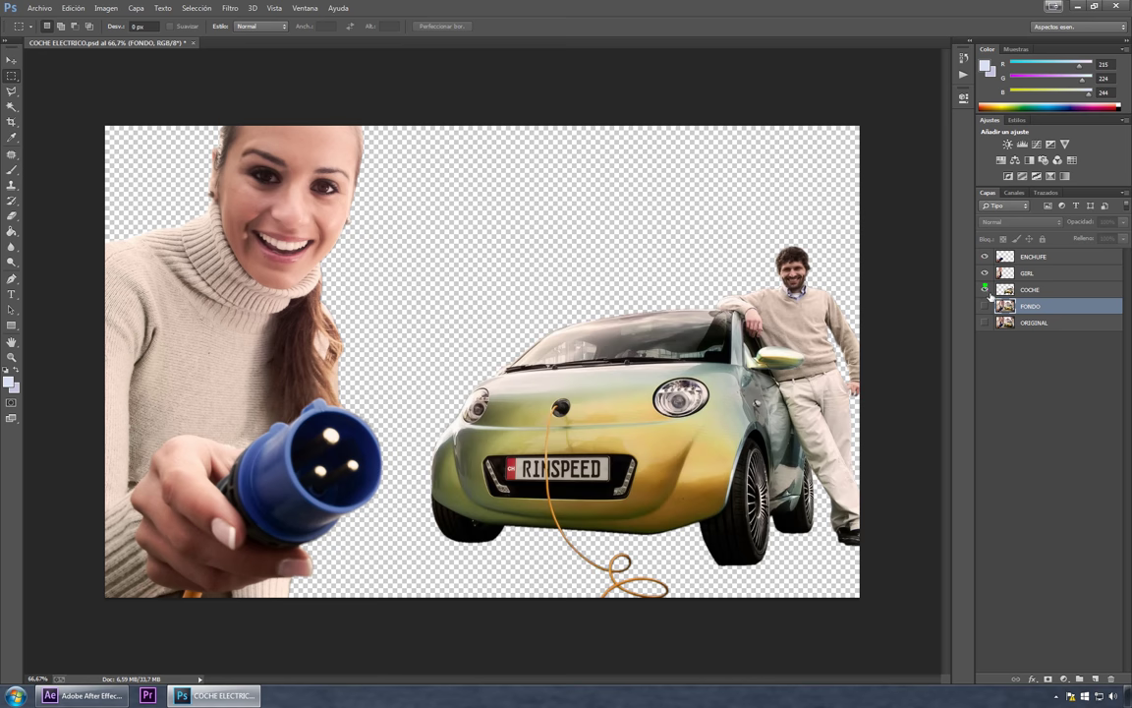
pyautogui.click(986, 306)
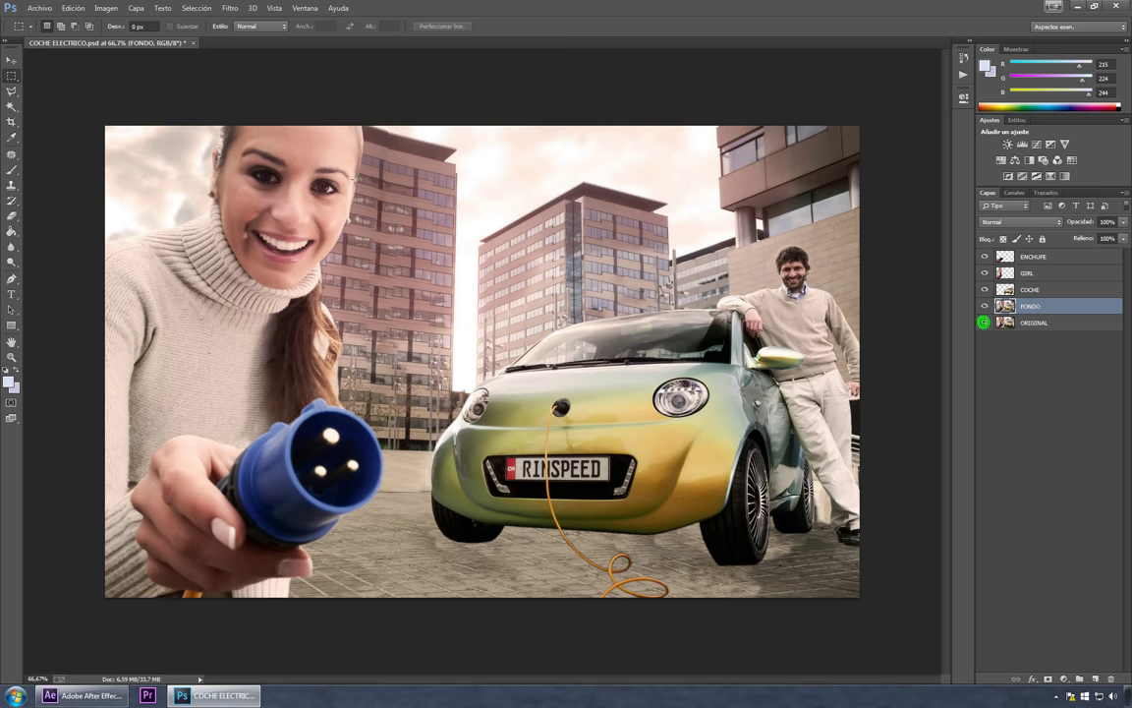
# Save as COCHE ELECTRICO.psd in TUTORIAL 03 with maximum compatibility, then close it.
pyautogui.click(40, 8)
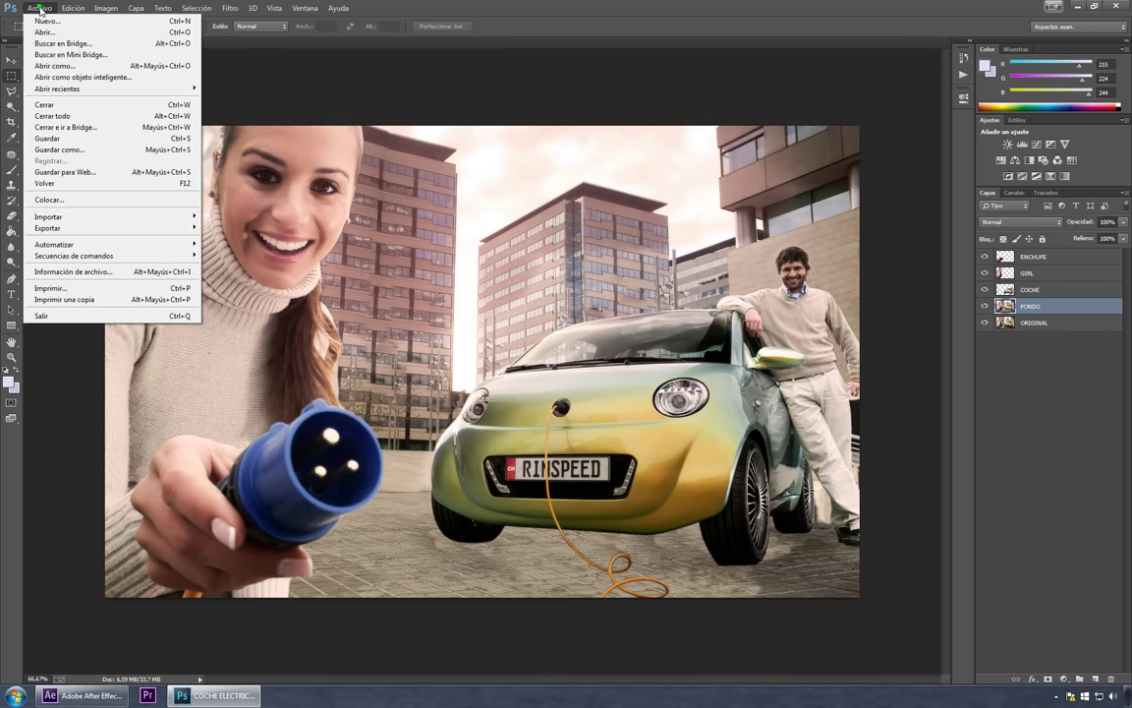
pyautogui.click(65, 150)
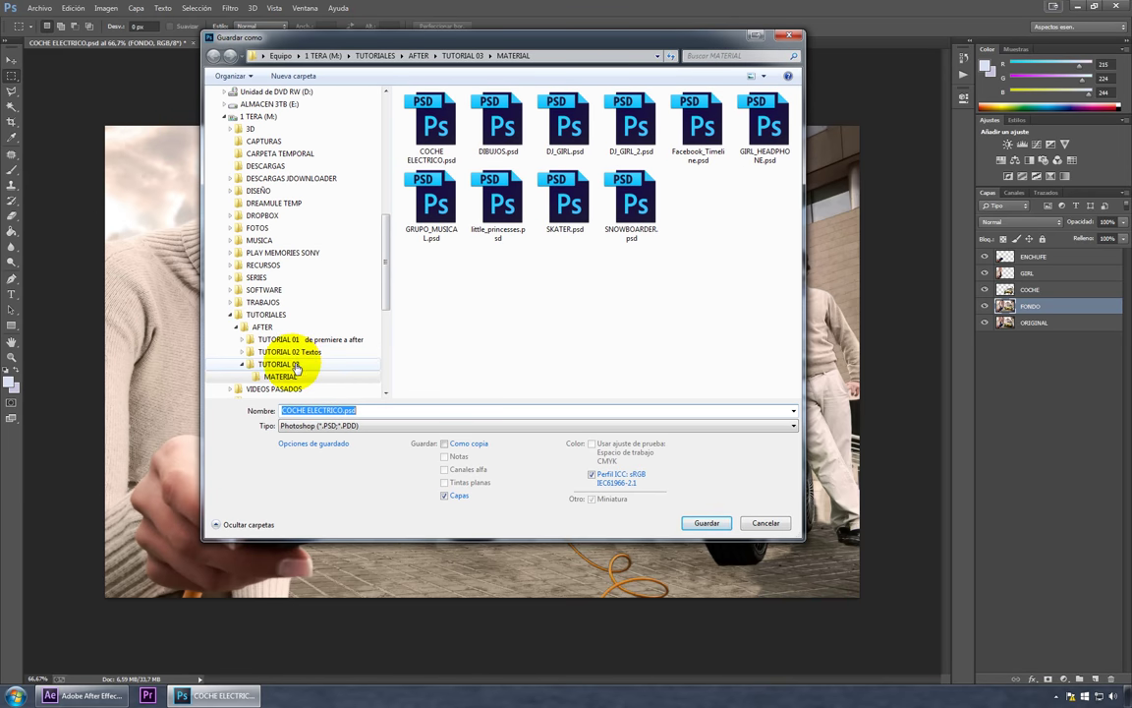
pyautogui.click(275, 364)
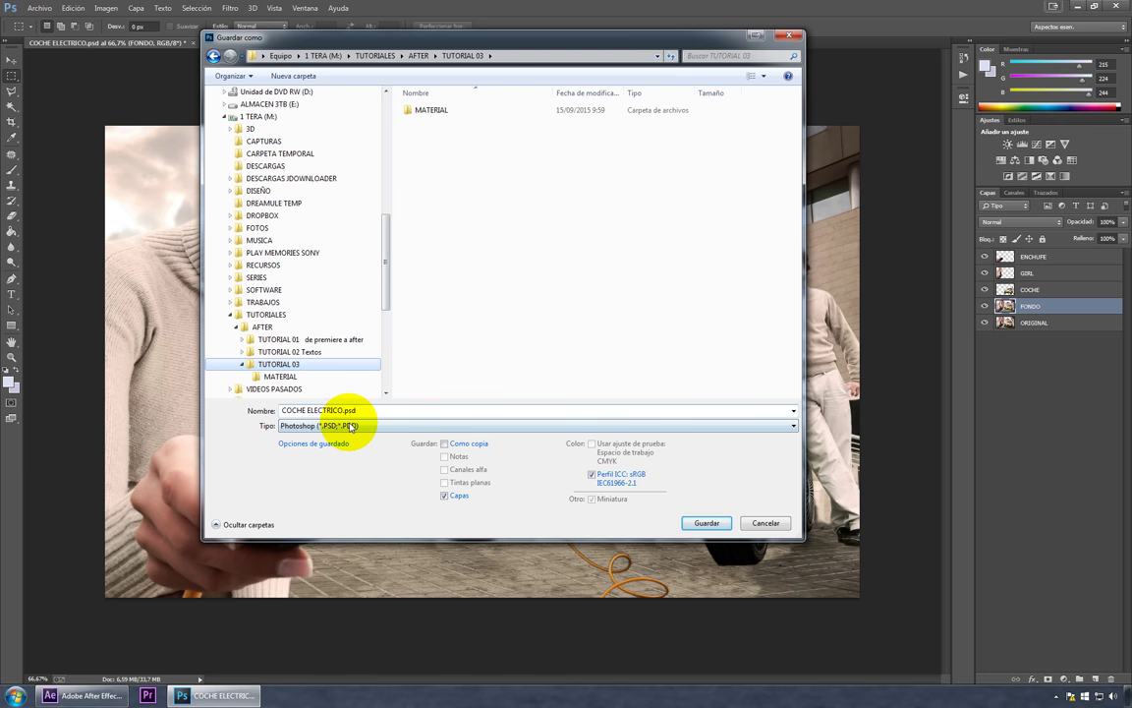
pyautogui.click(707, 522)
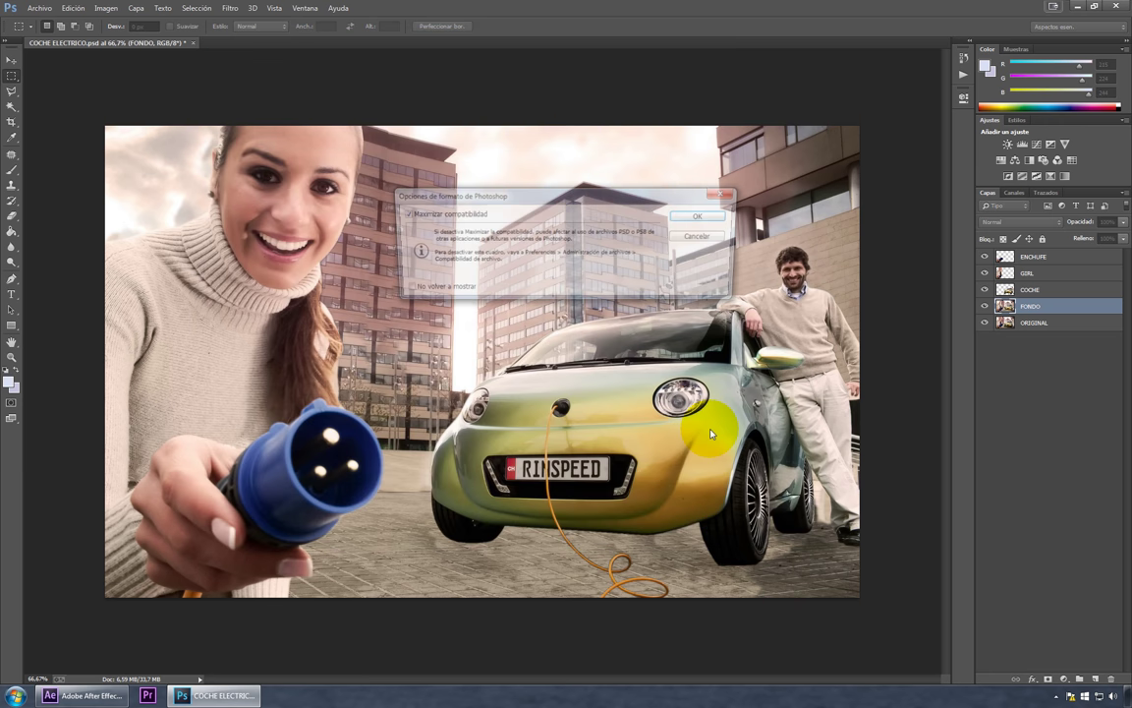
pyautogui.click(696, 216)
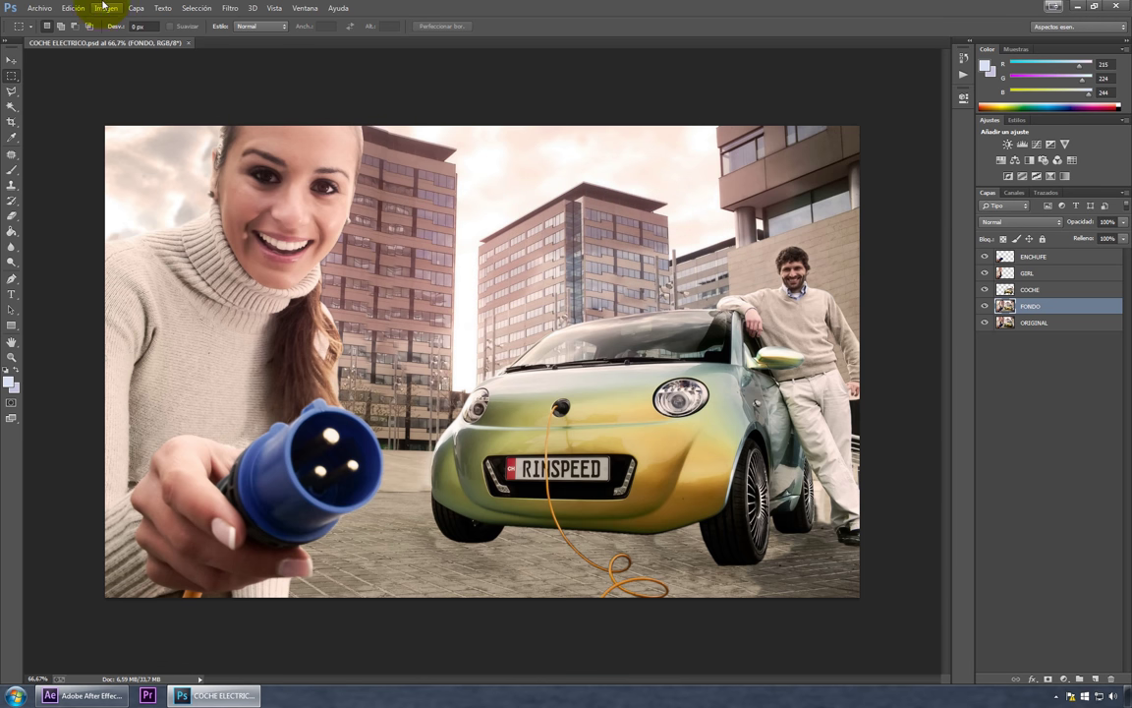
pyautogui.click(191, 43)
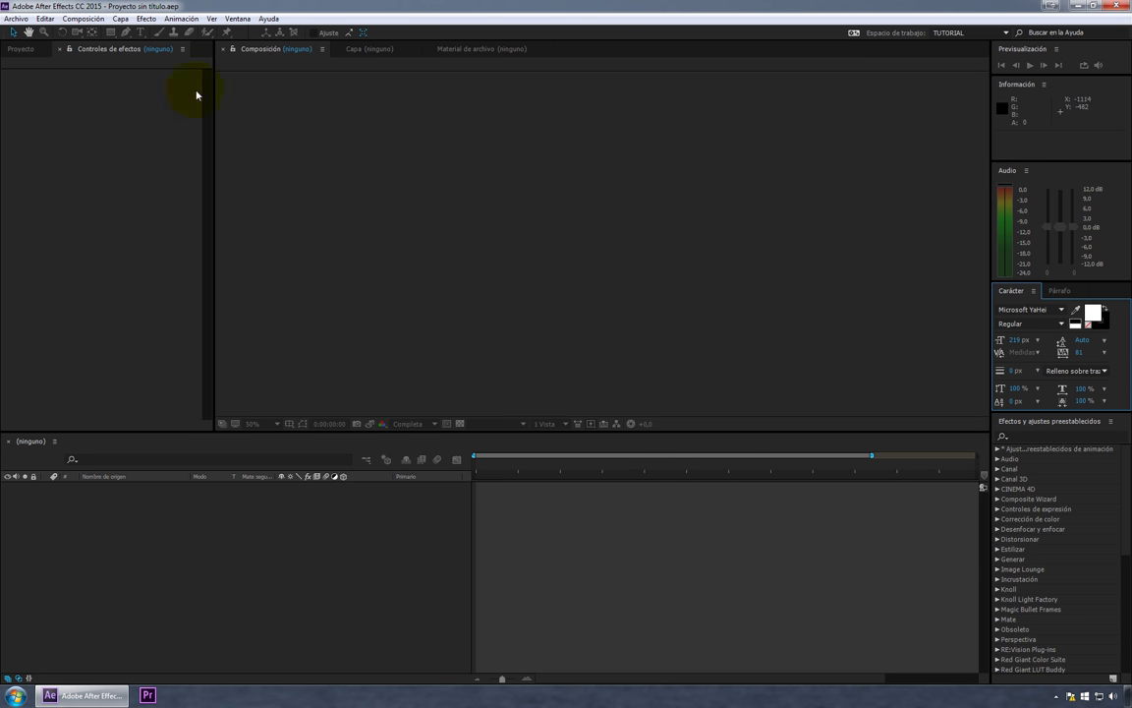
# Open the Import File dialog from the Project panel.
pyautogui.click(27, 48)
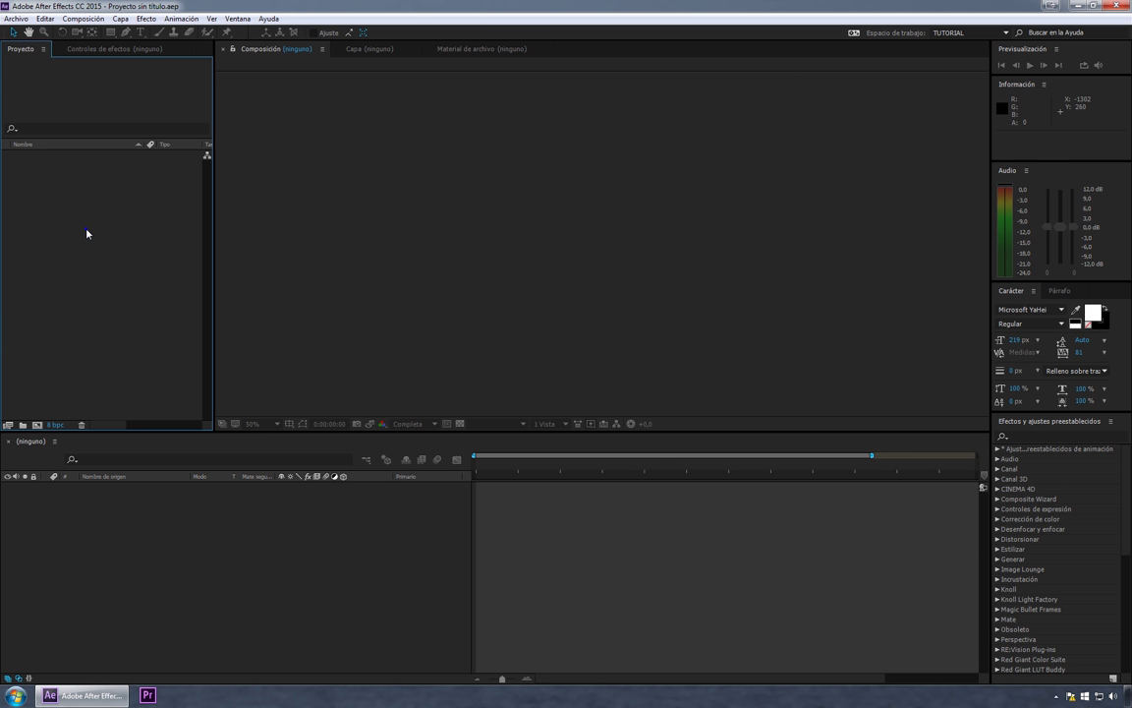
pyautogui.rightClick(86, 233)
pyautogui.click(127, 290)
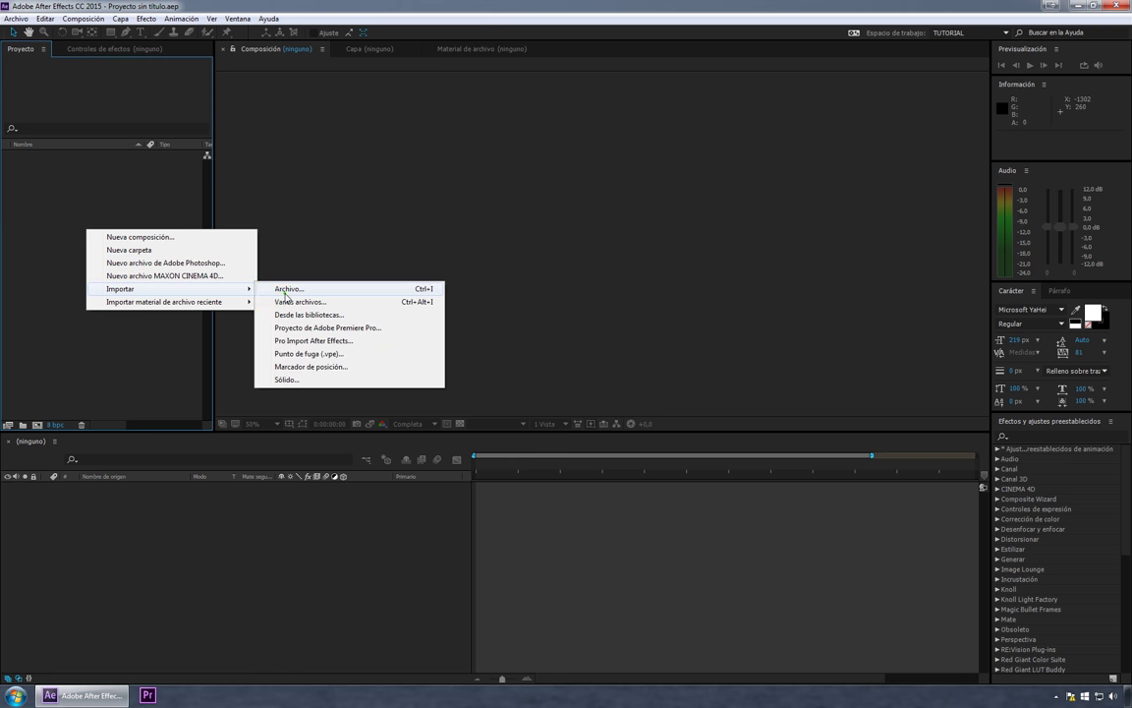
pyautogui.click(285, 291)
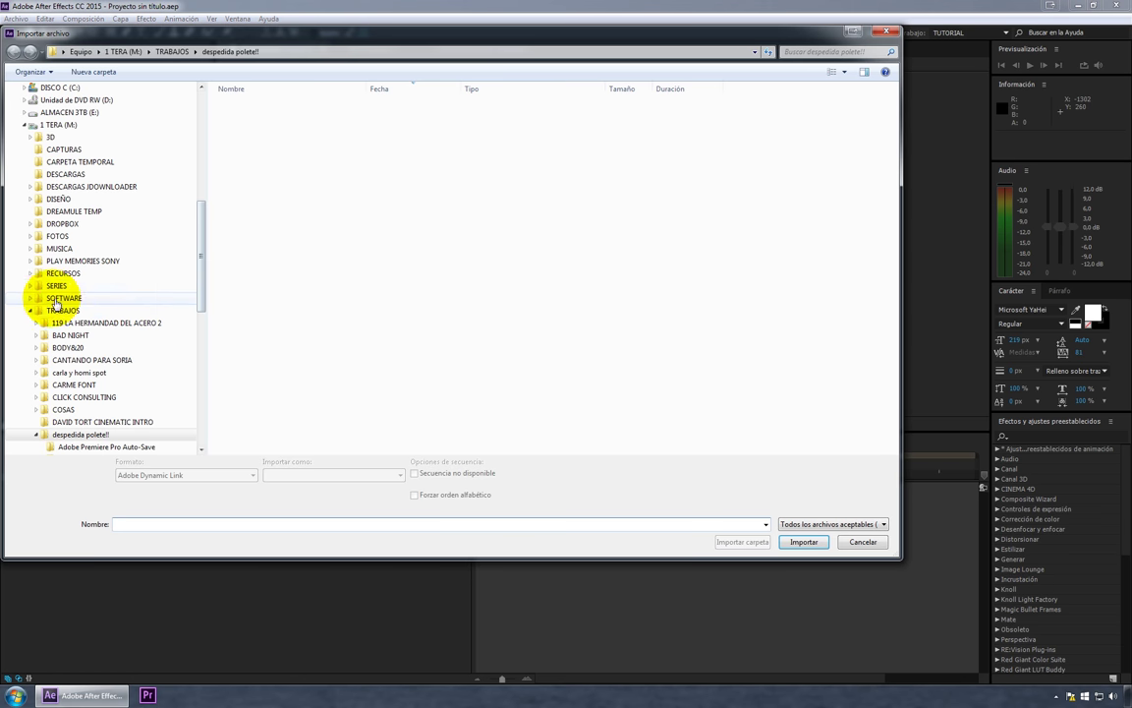
# Select COCHE ELECTRICO.psd in TRABAJOS > TUTORIALES > AFTER > TUTORIAL 03 and import it as footage.
pyautogui.click(56, 309)
pyautogui.click(49, 323)
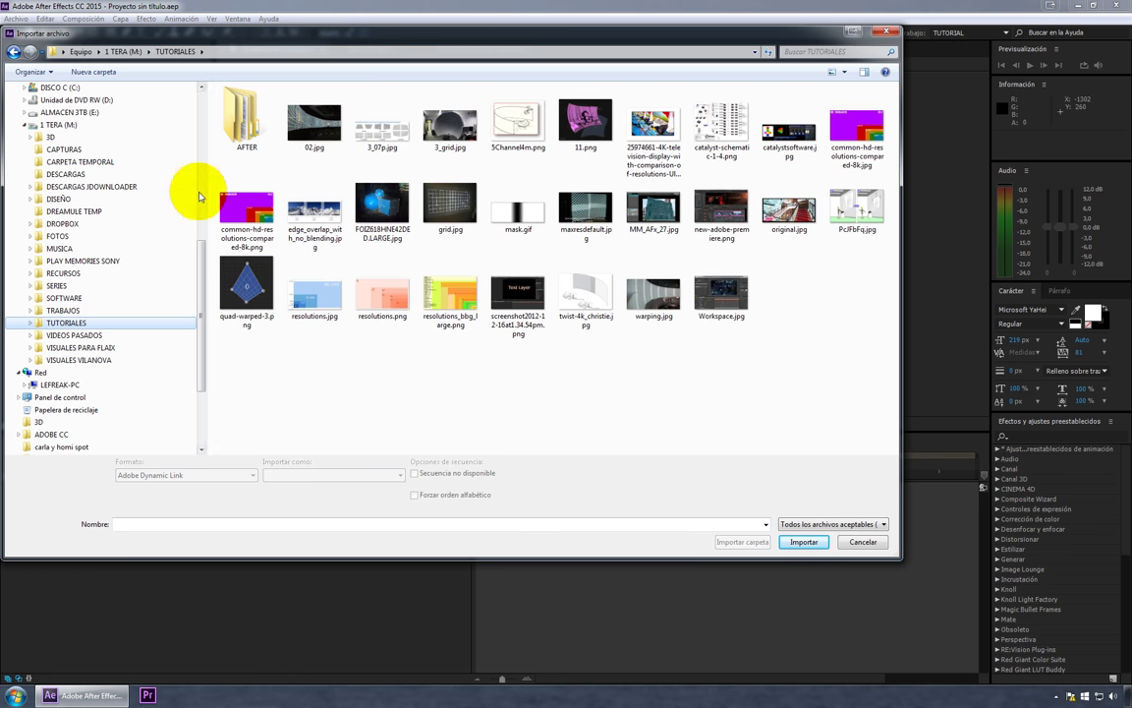
pyautogui.doubleClick(243, 116)
pyautogui.click(260, 134)
pyautogui.doubleClick(261, 134)
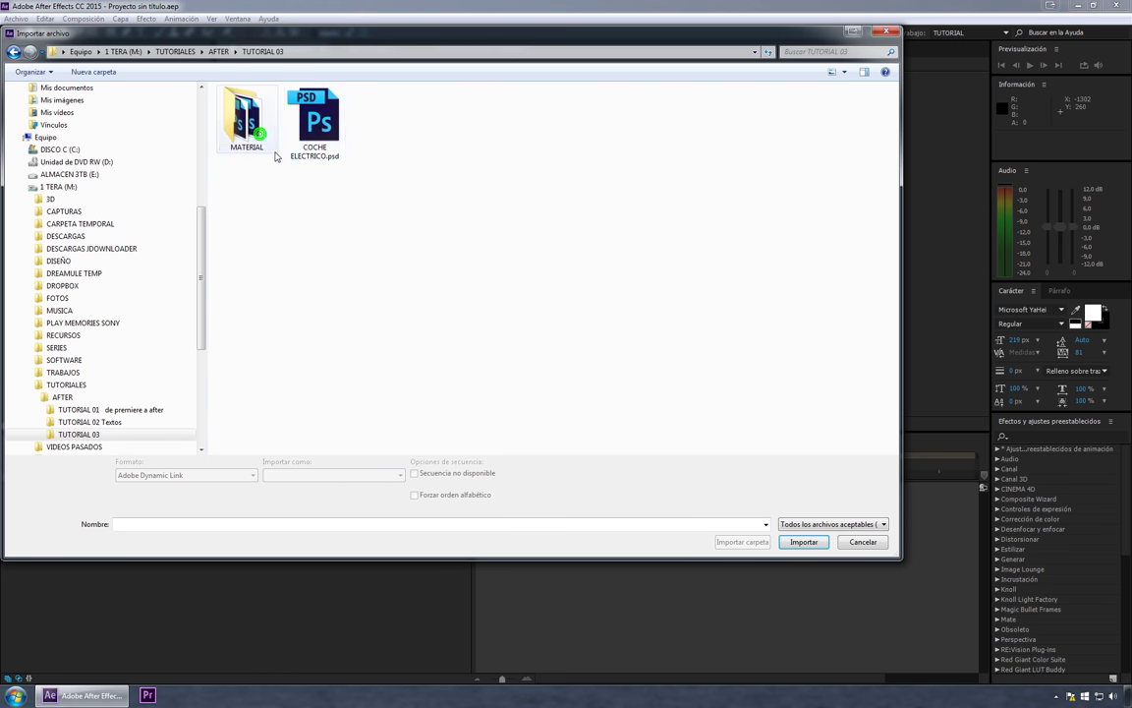
pyautogui.click(316, 123)
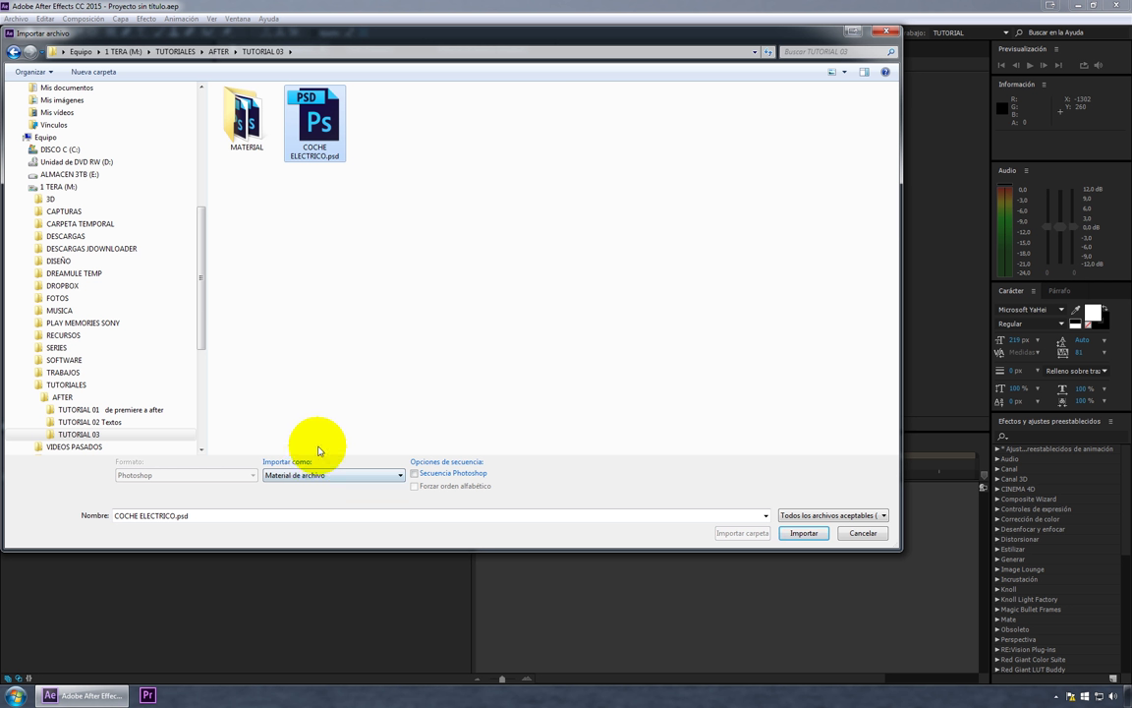
pyautogui.click(352, 476)
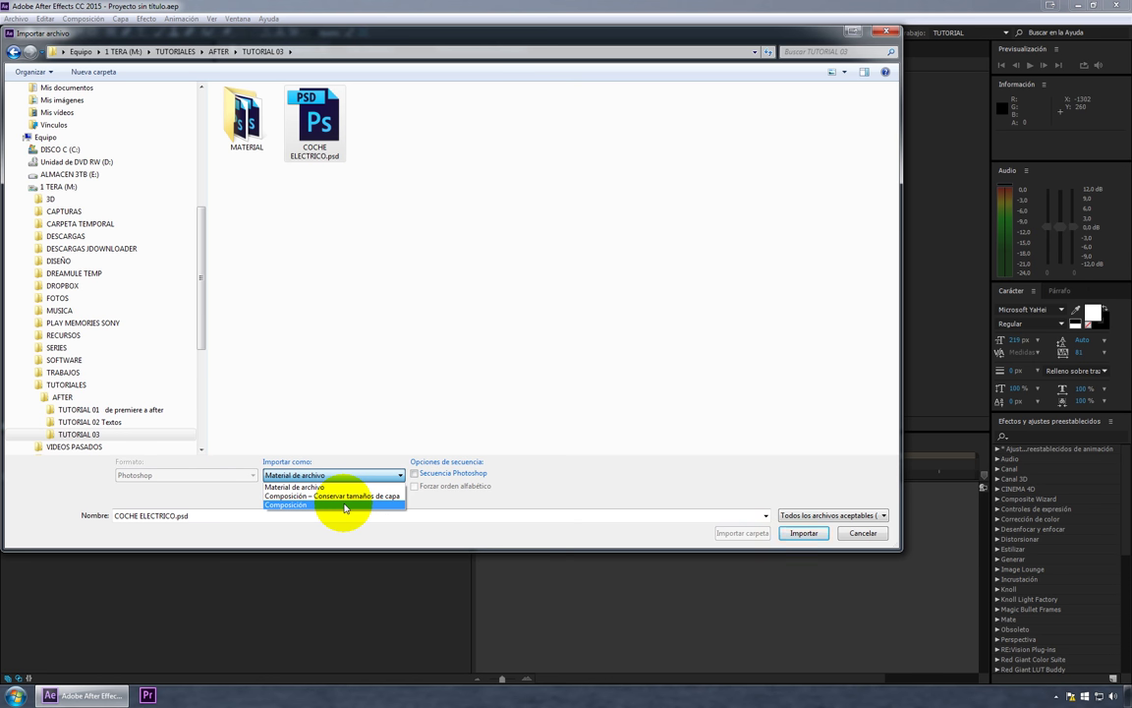
pyautogui.click(316, 518)
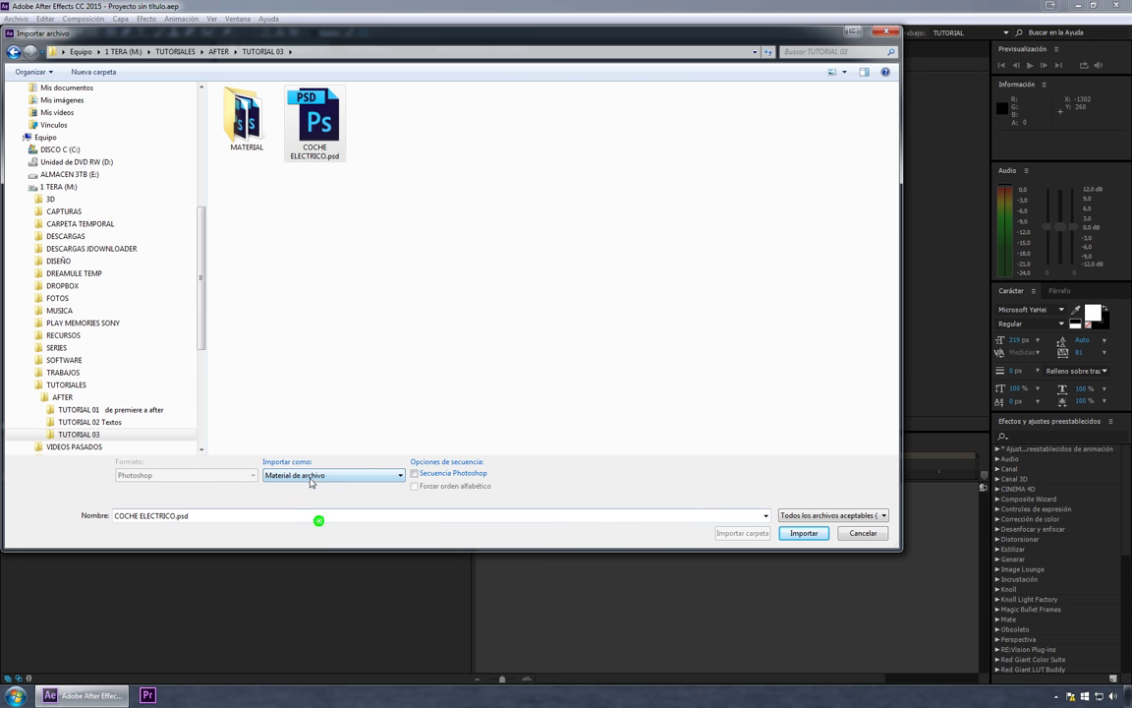
pyautogui.click(804, 533)
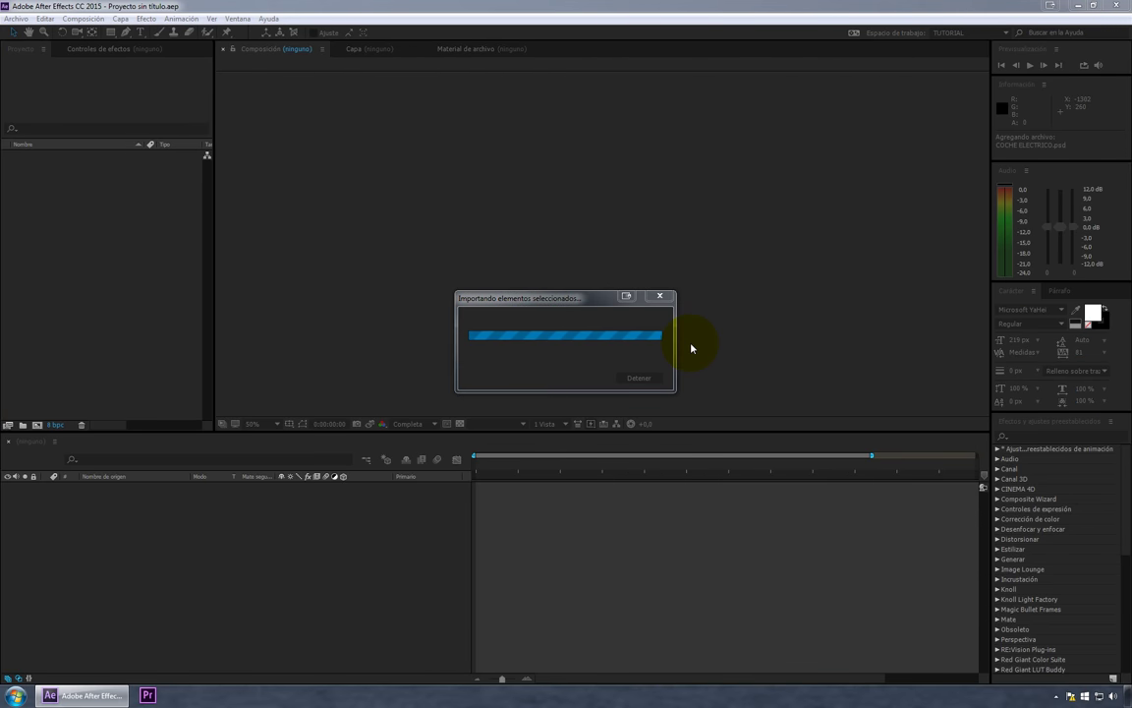
# Review the PSD import types and layer options, then choose Composition.
pyautogui.moveTo(715, 295); pyautogui.dragTo(589, 239)
pyautogui.click(582, 253)
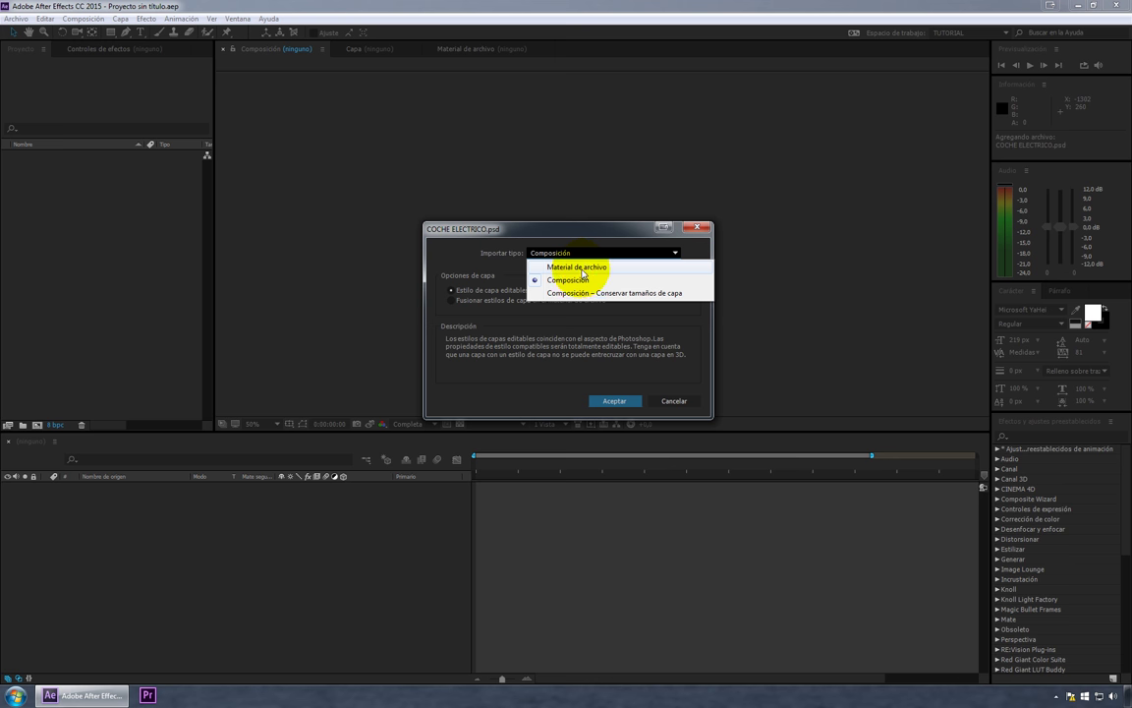
pyautogui.click(578, 267)
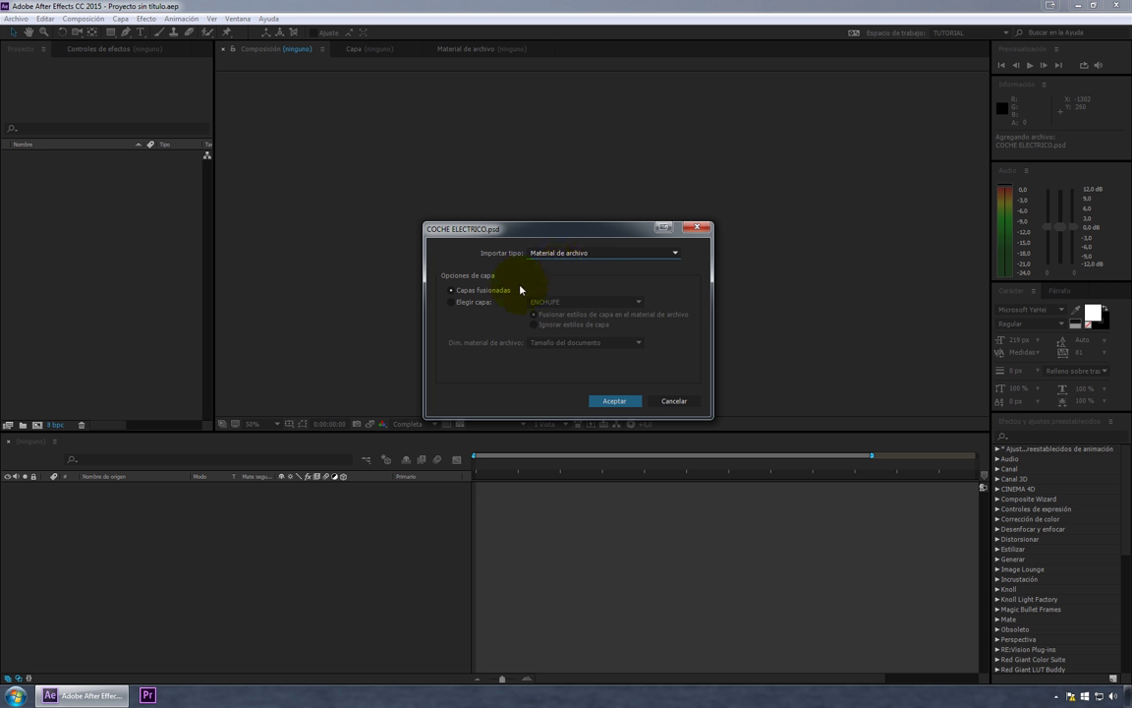
pyautogui.click(482, 306)
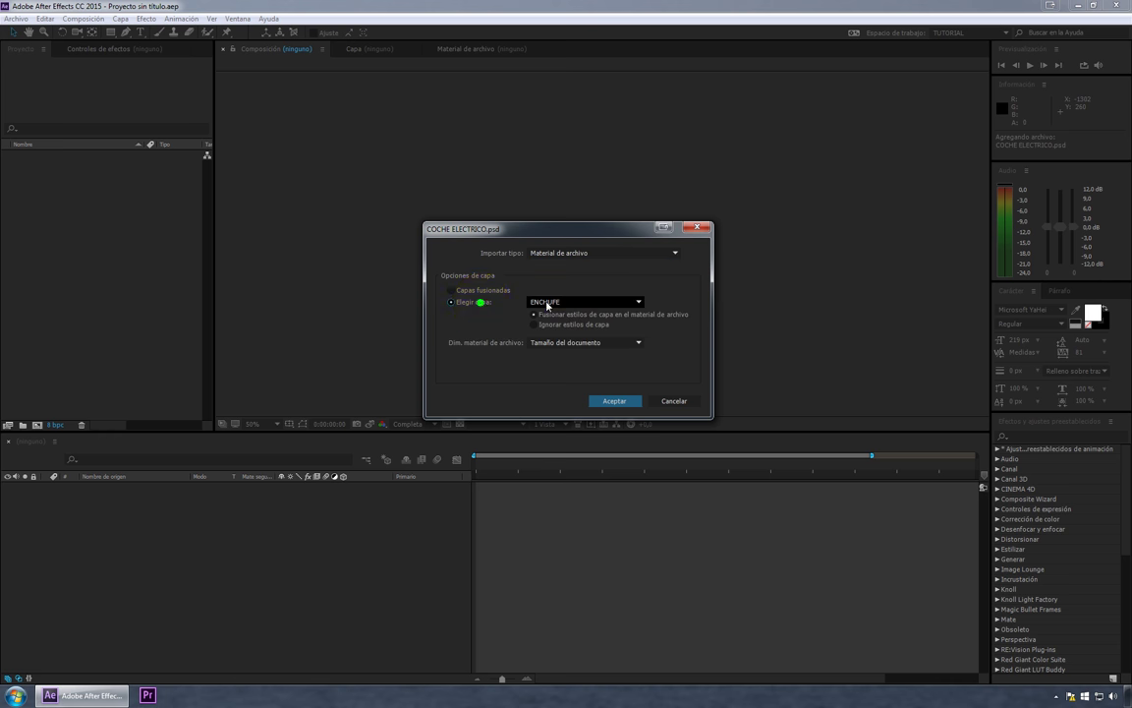
pyautogui.click(550, 302)
pyautogui.click(469, 290)
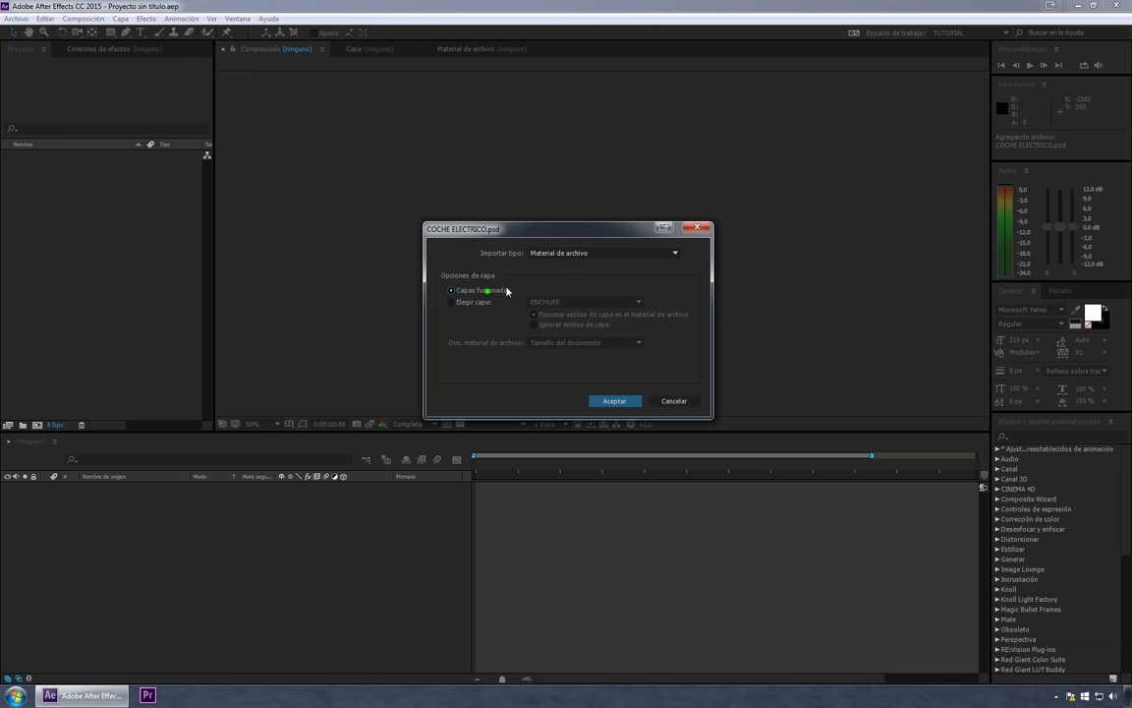
pyautogui.click(580, 252)
pyautogui.click(588, 282)
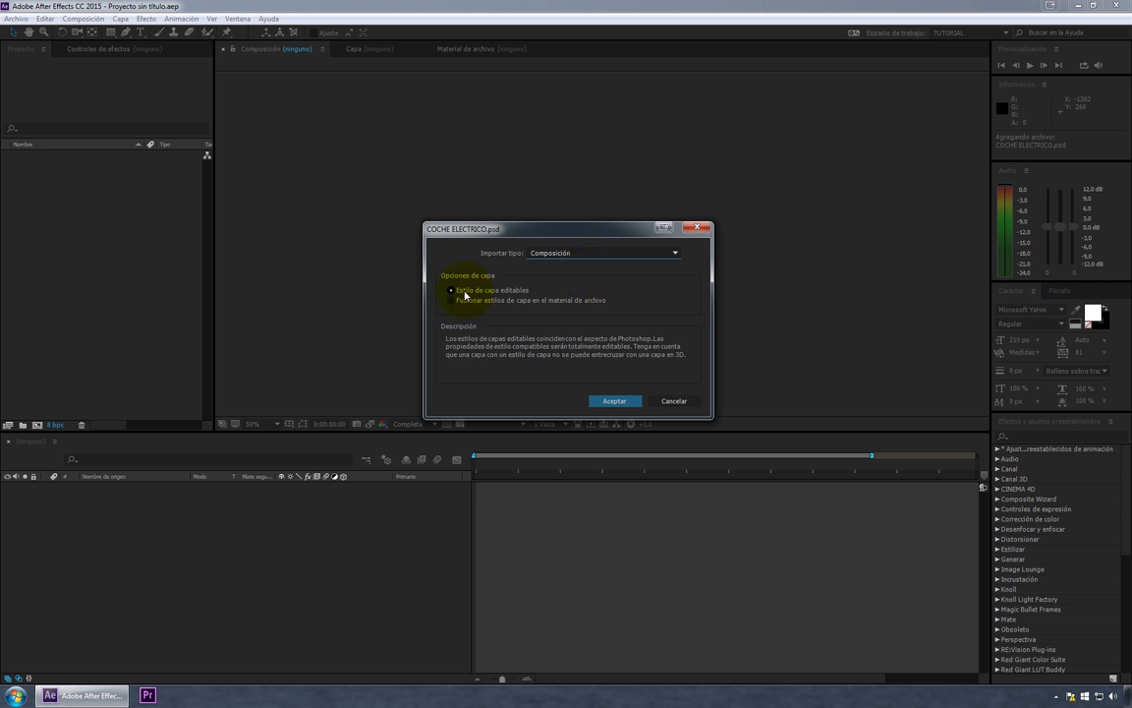
# Keep layer styles editable and confirm the plain Composition import.
pyautogui.click(482, 301)
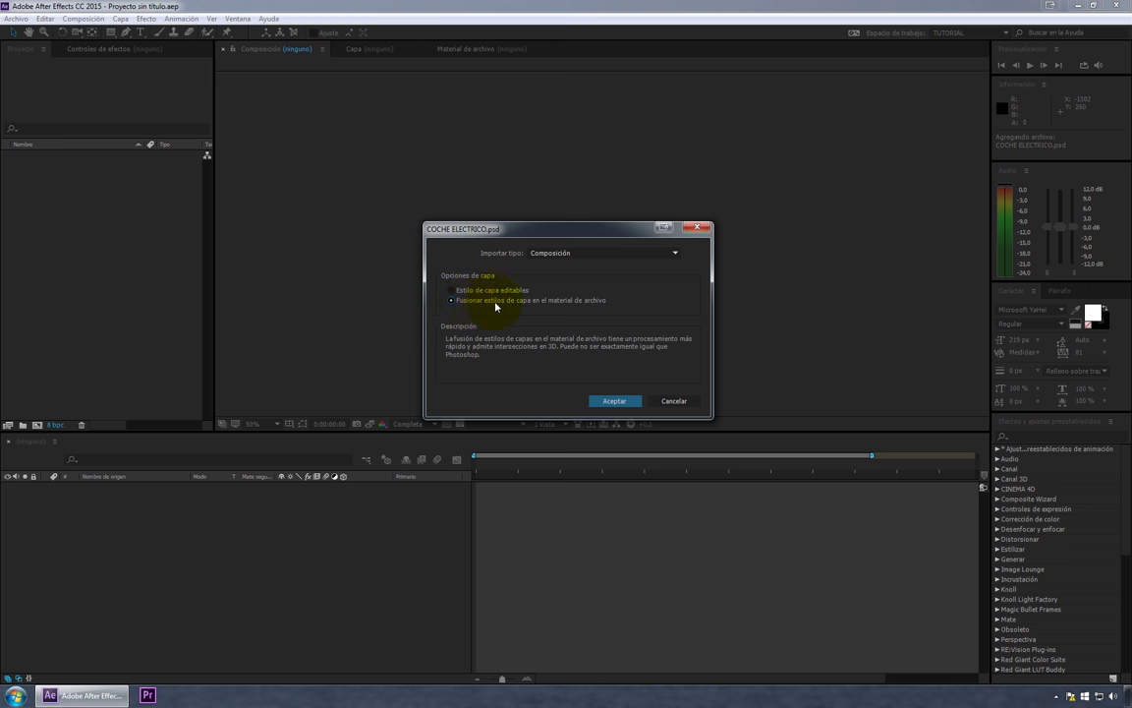
pyautogui.click(503, 292)
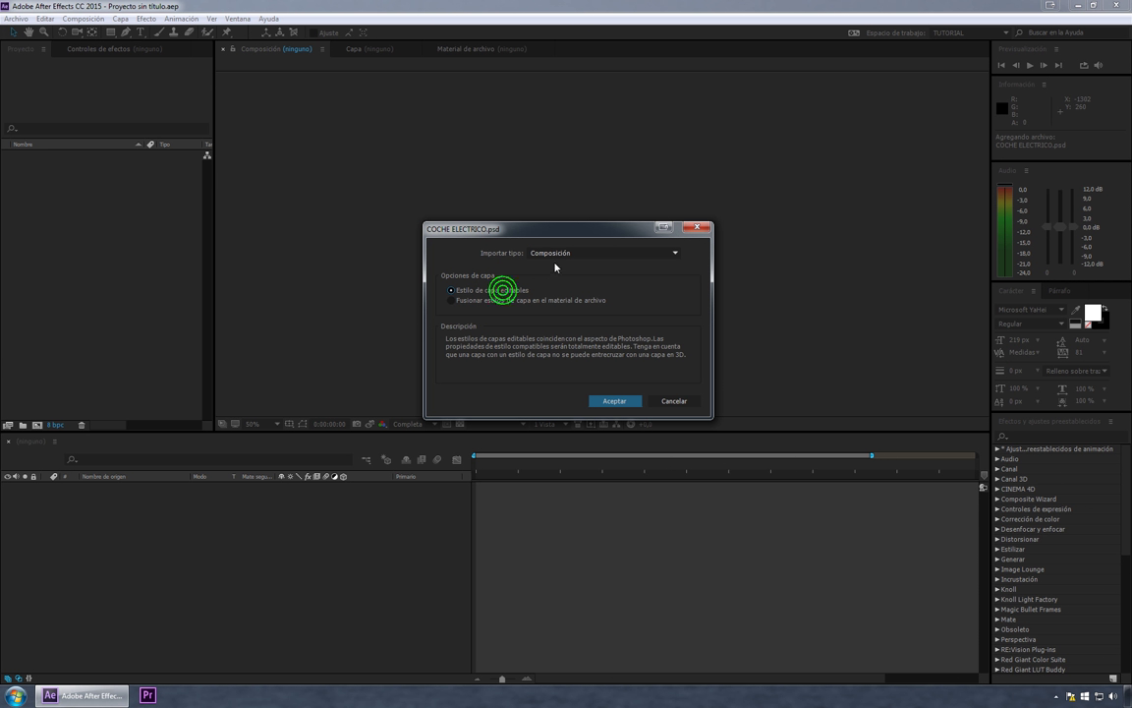
pyautogui.click(576, 253)
pyautogui.click(584, 294)
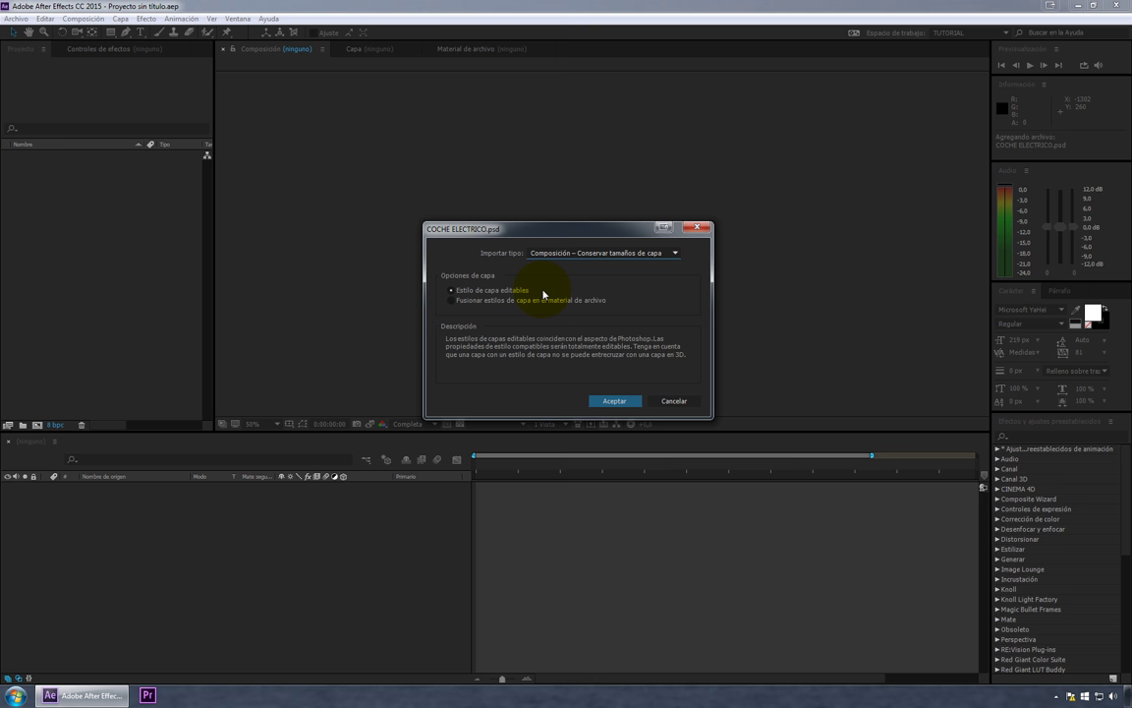
pyautogui.click(588, 254)
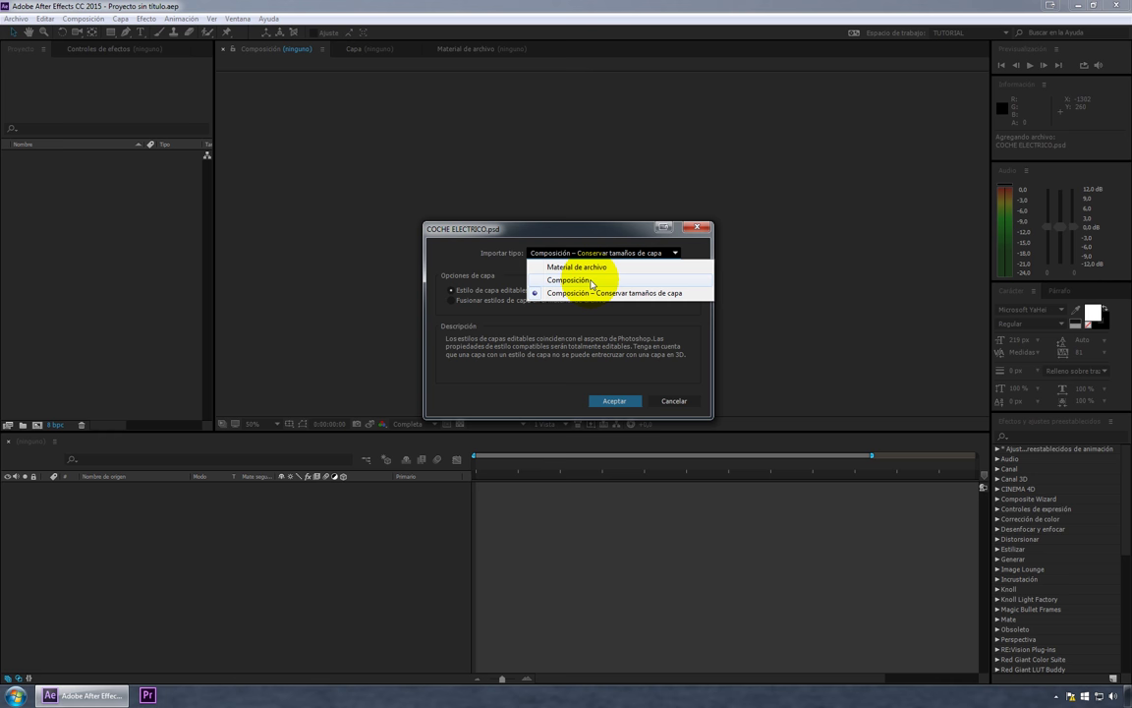
pyautogui.click(592, 281)
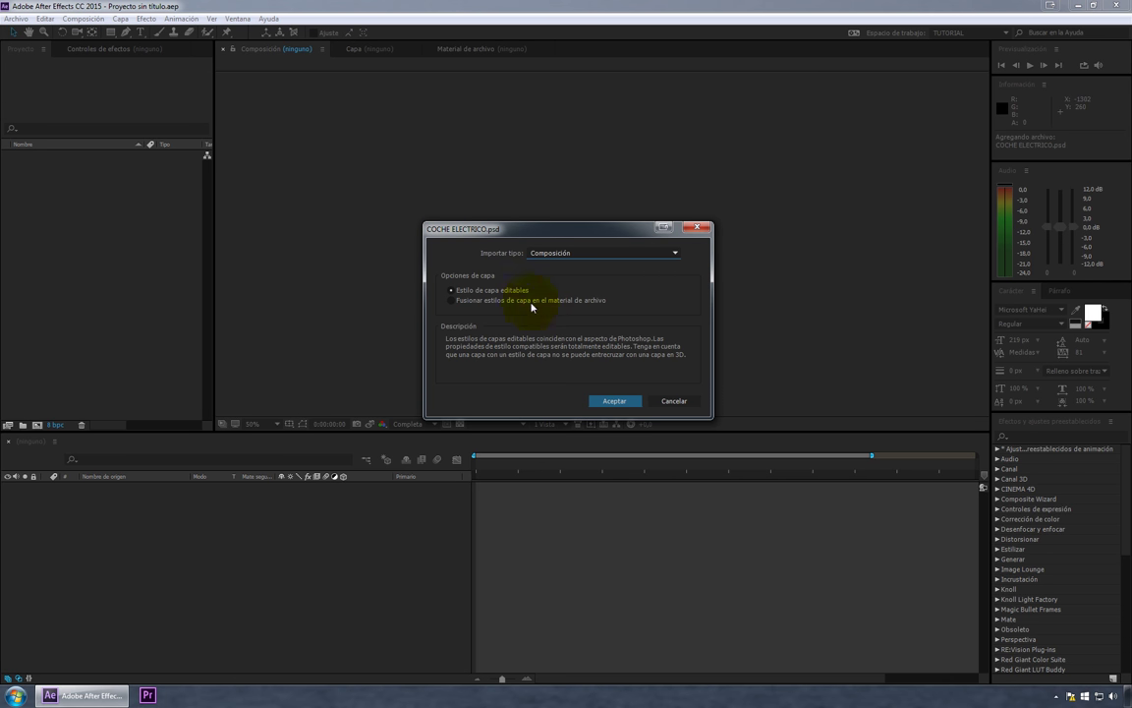
pyautogui.click(615, 400)
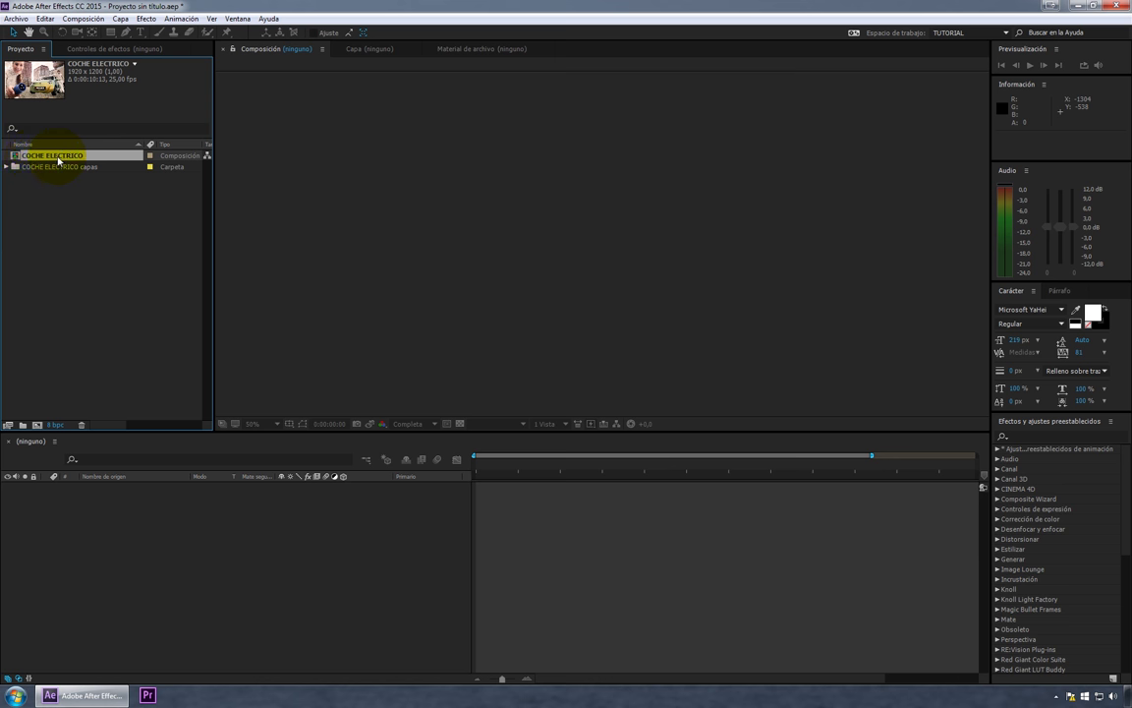
# Open the COCHE ELECTRICO composition and scrub its timeline to preview the layers.
pyautogui.doubleClick(57, 157)
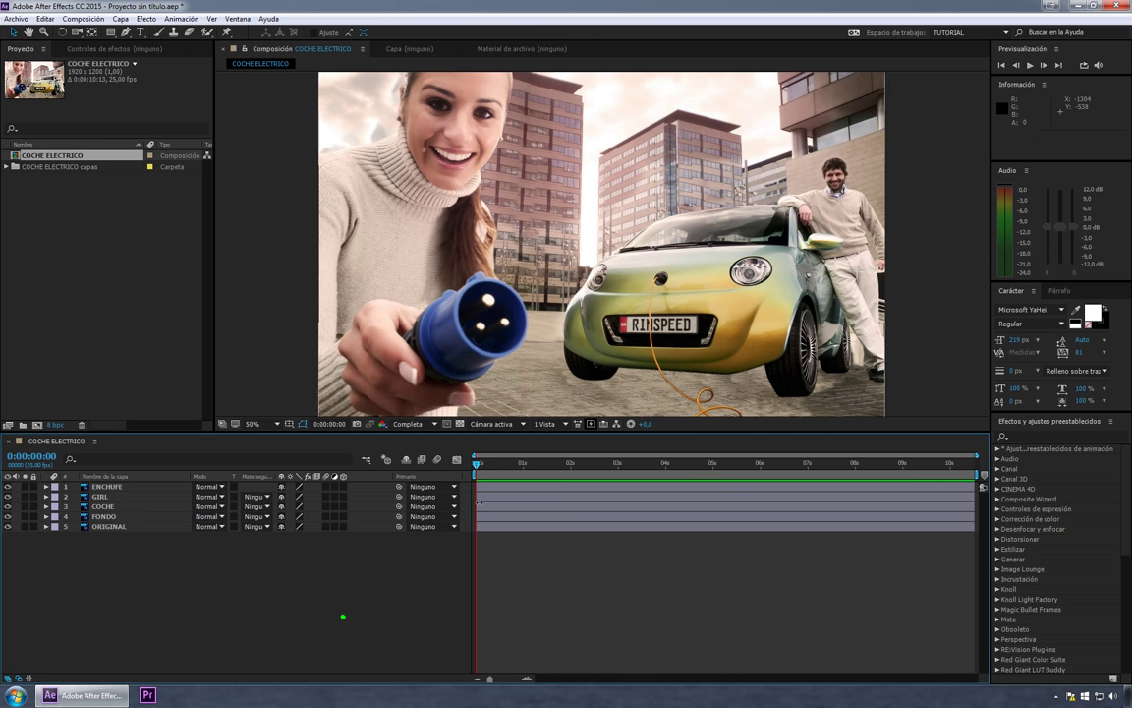
pyautogui.click(100, 496)
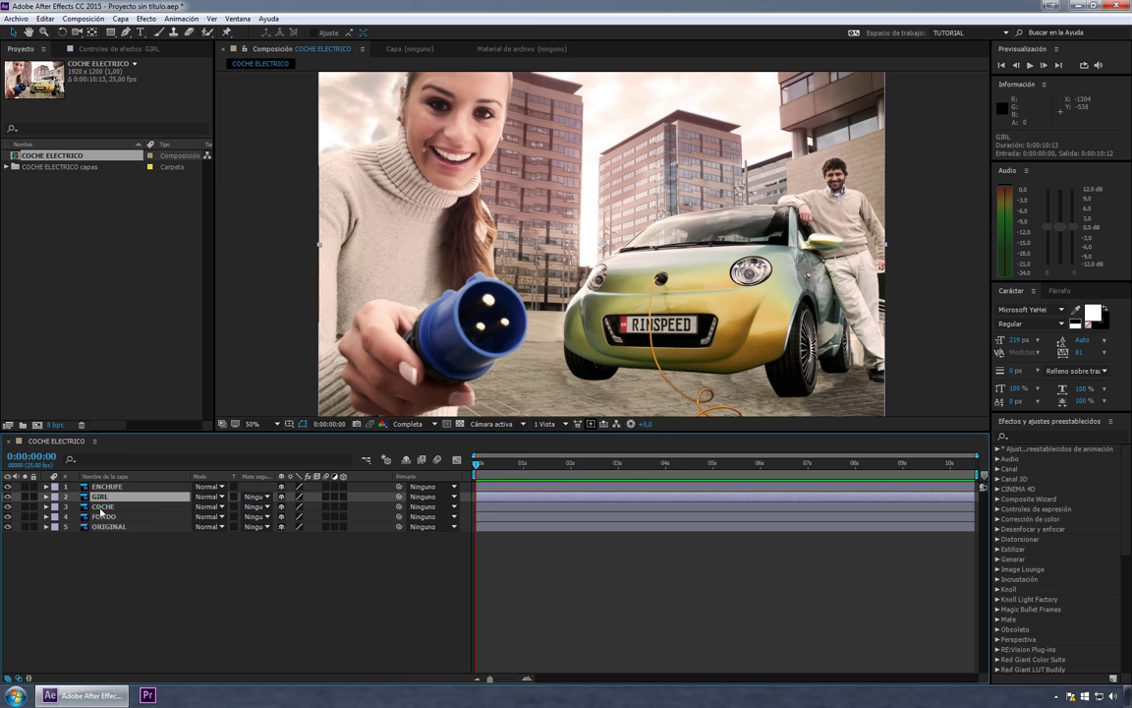
pyautogui.click(103, 526)
pyautogui.click(137, 591)
pyautogui.click(517, 463)
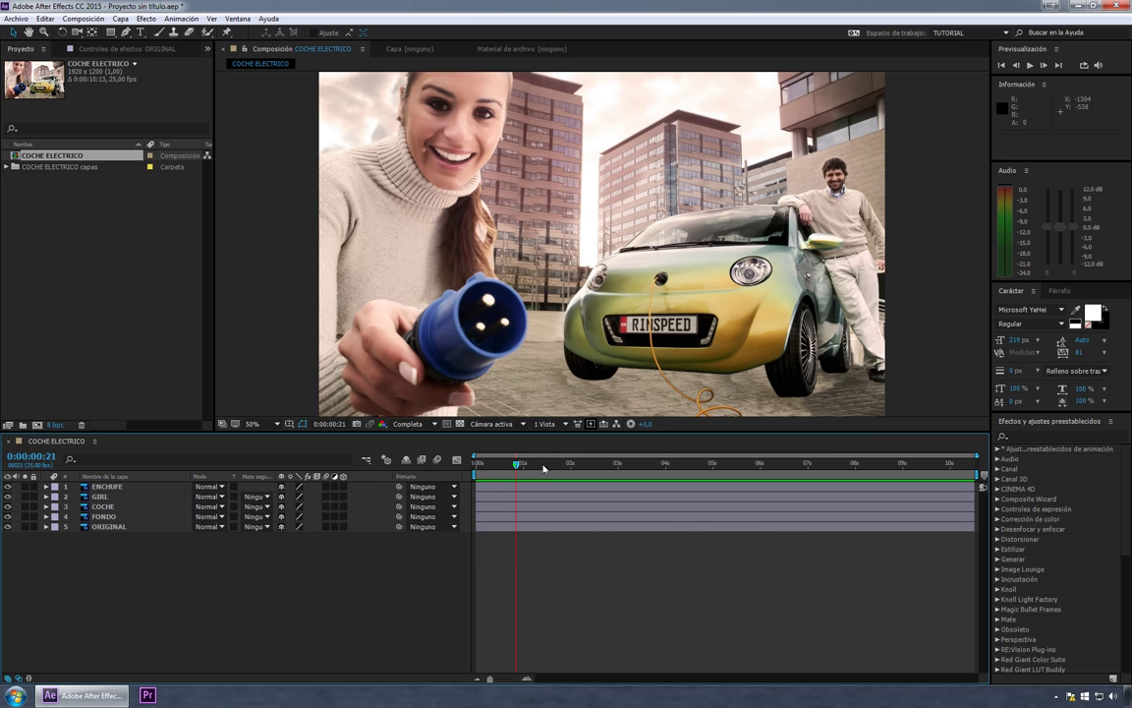
pyautogui.moveTo(544, 468); pyautogui.dragTo(472, 461)
# Check the composition settings without changes, then reselect COCHE ELECTRICO in the Project panel.
pyautogui.rightClick(297, 564)
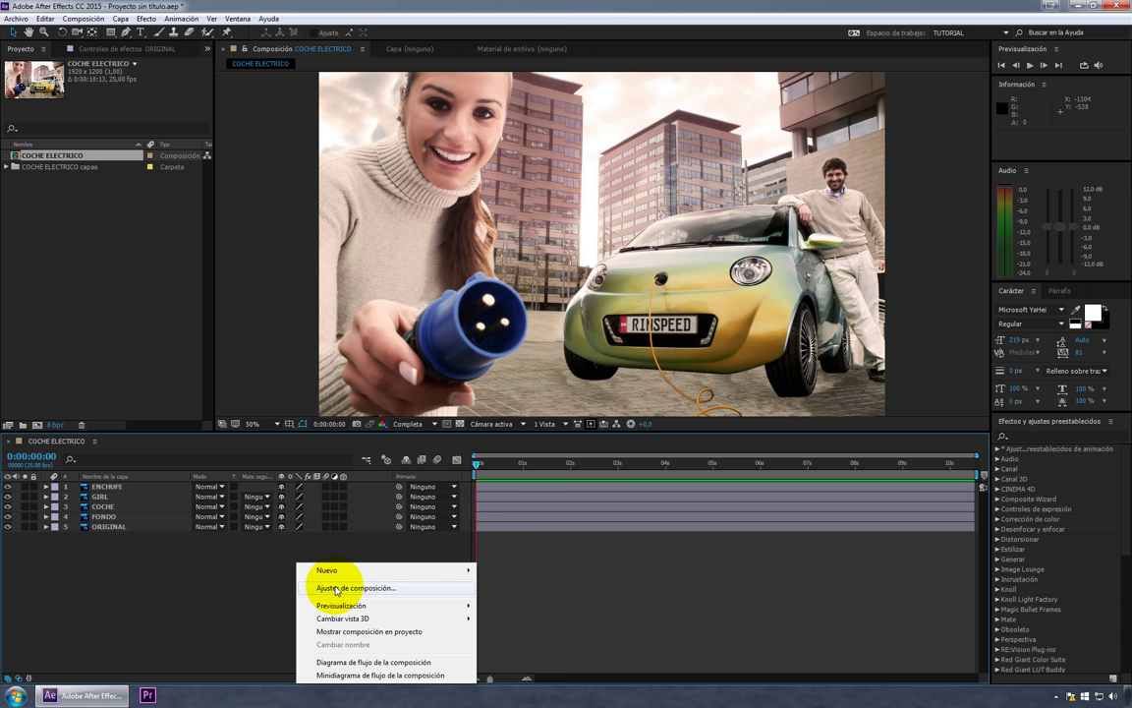
pyautogui.rightClick(275, 562)
pyautogui.click(309, 587)
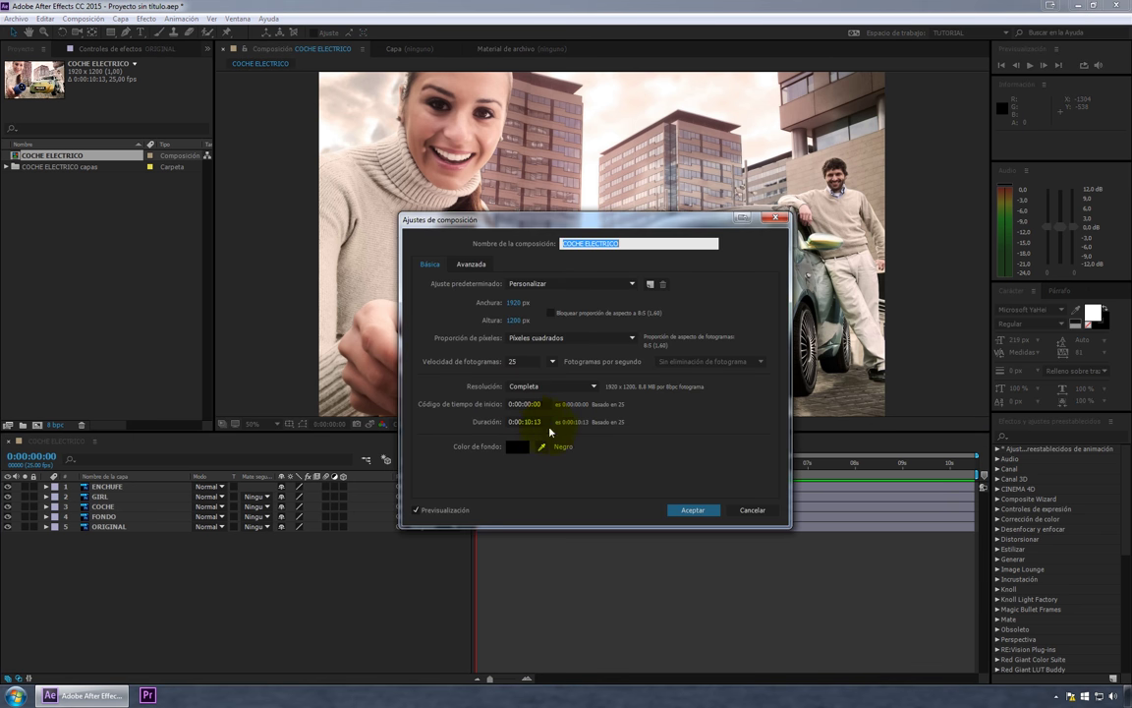
pyautogui.click(693, 510)
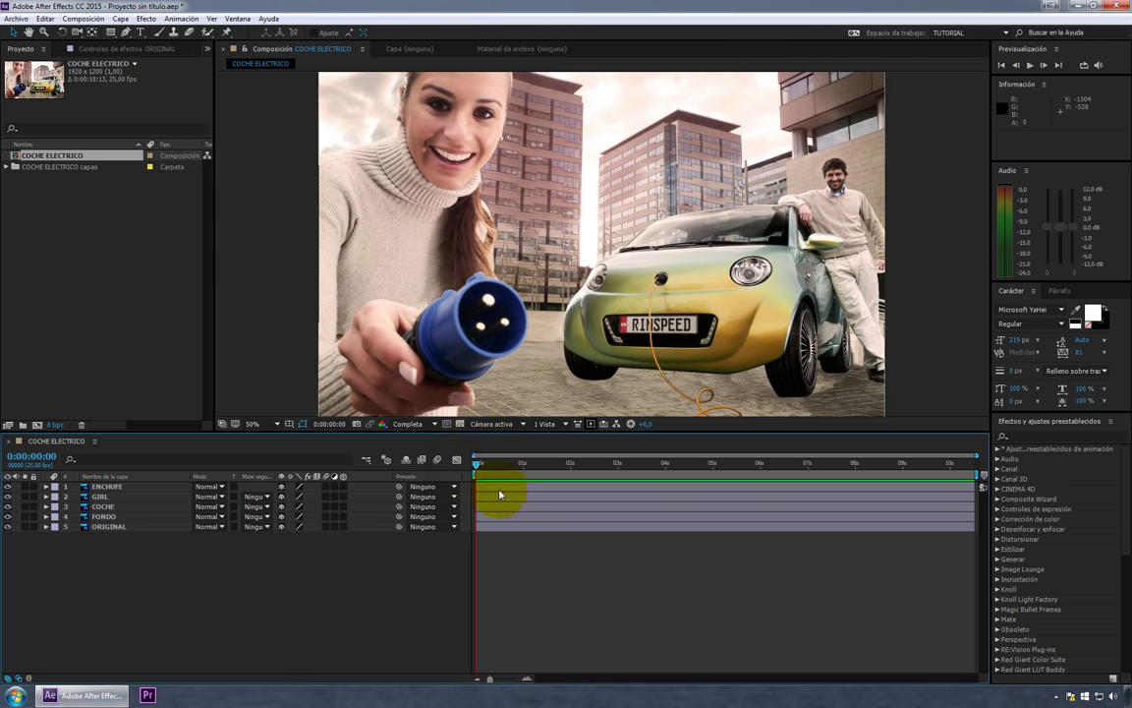
pyautogui.click(135, 344)
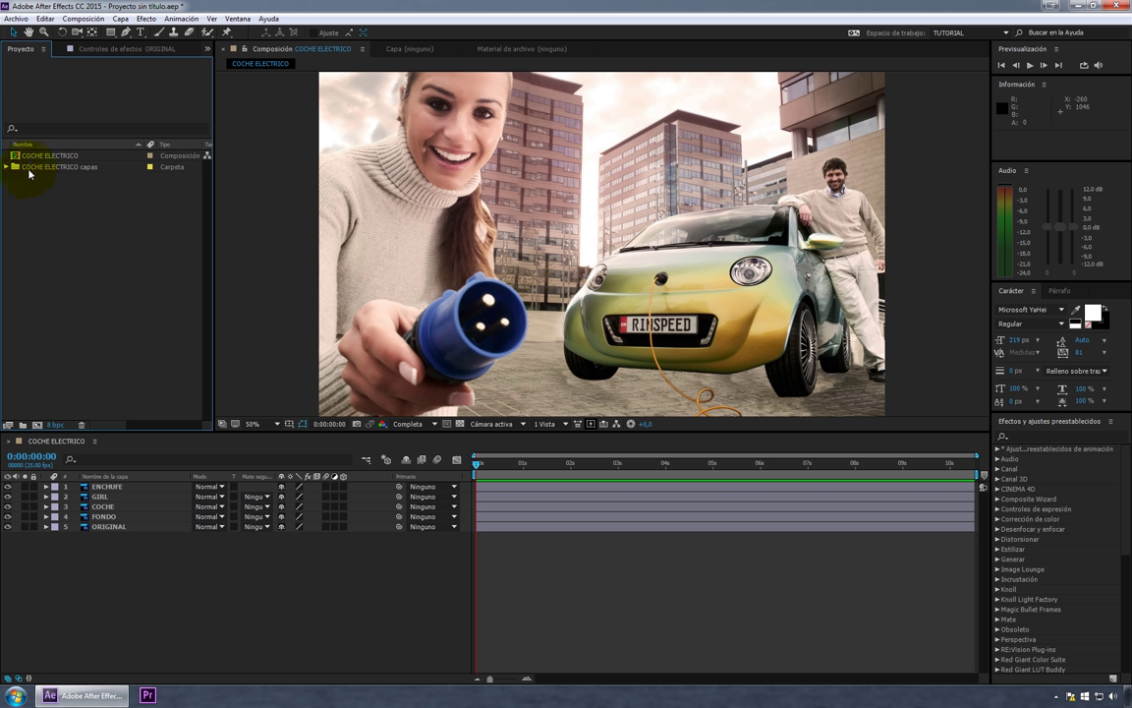
pyautogui.click(33, 167)
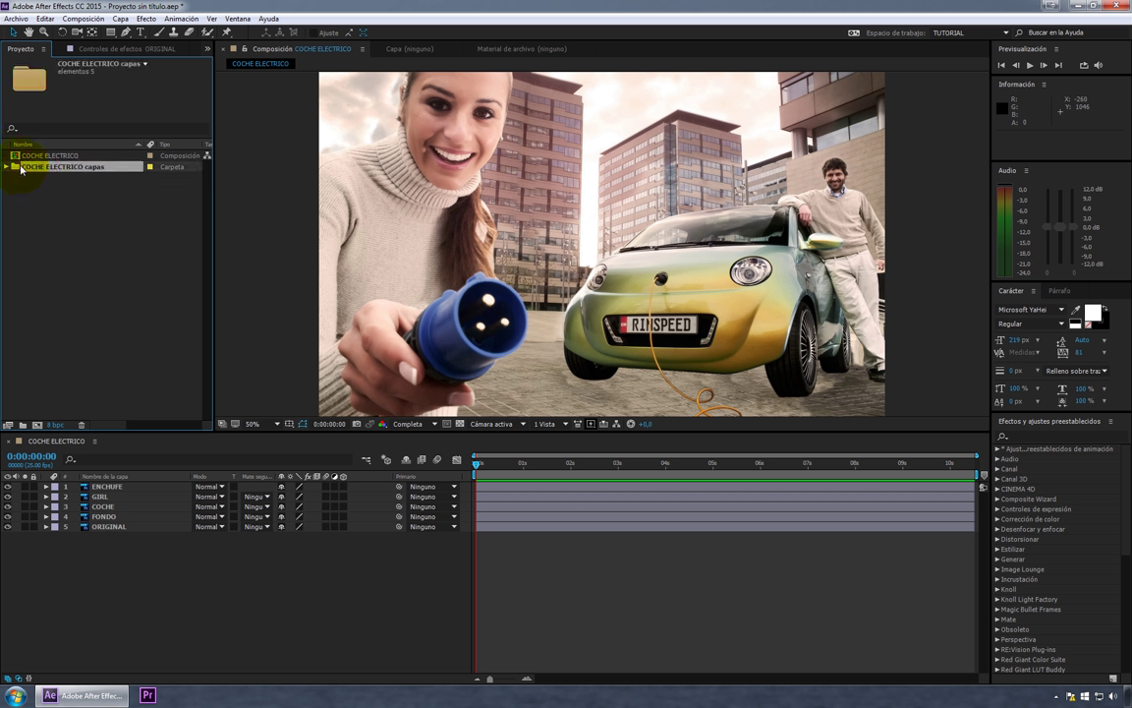
pyautogui.click(23, 155)
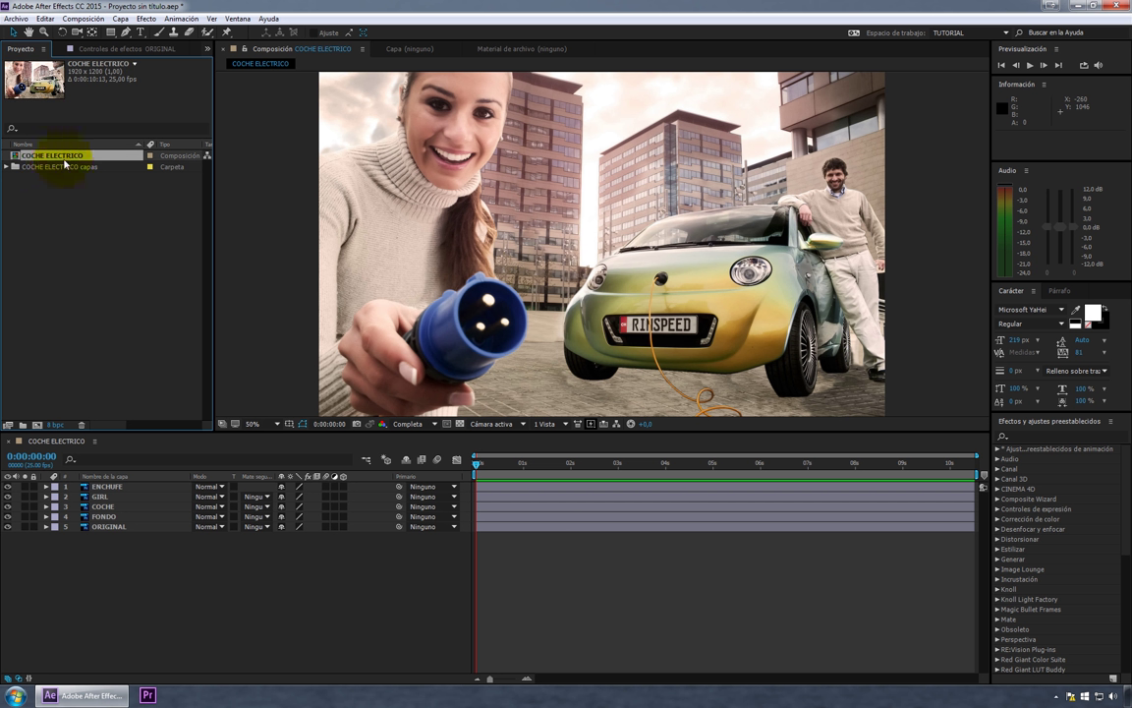
pyautogui.click(46, 169)
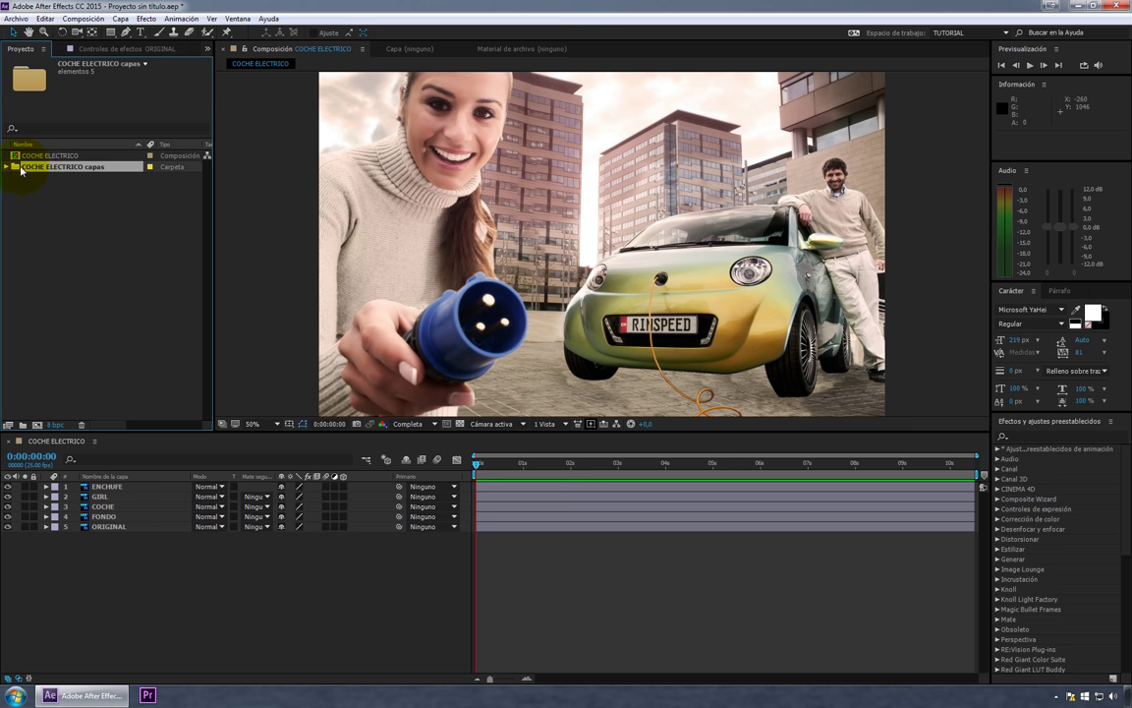
pyautogui.click(7, 169)
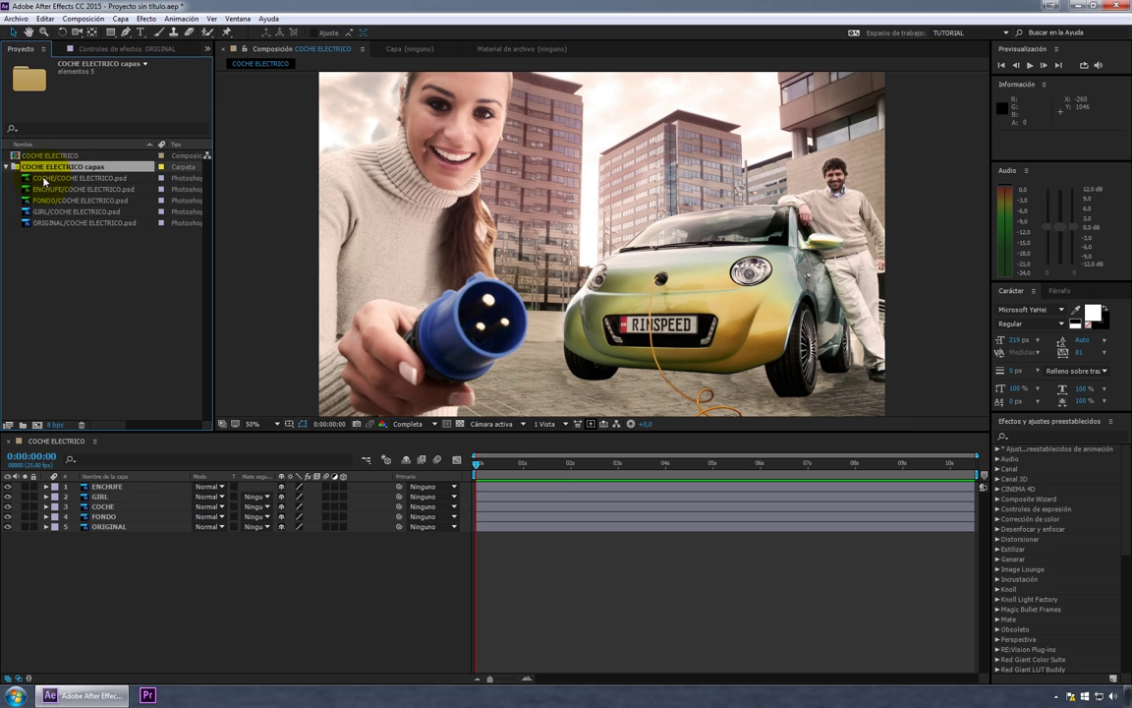
pyautogui.click(47, 189)
pyautogui.click(49, 178)
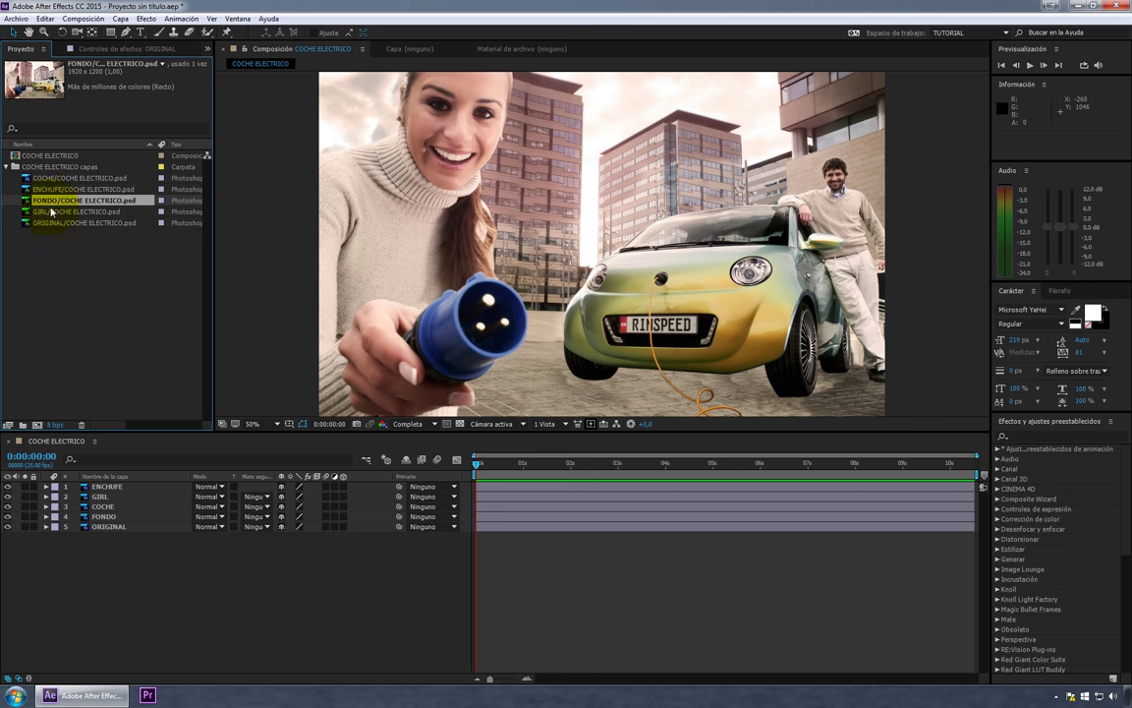
pyautogui.click(50, 199)
pyautogui.click(54, 212)
pyautogui.click(51, 189)
pyautogui.click(49, 178)
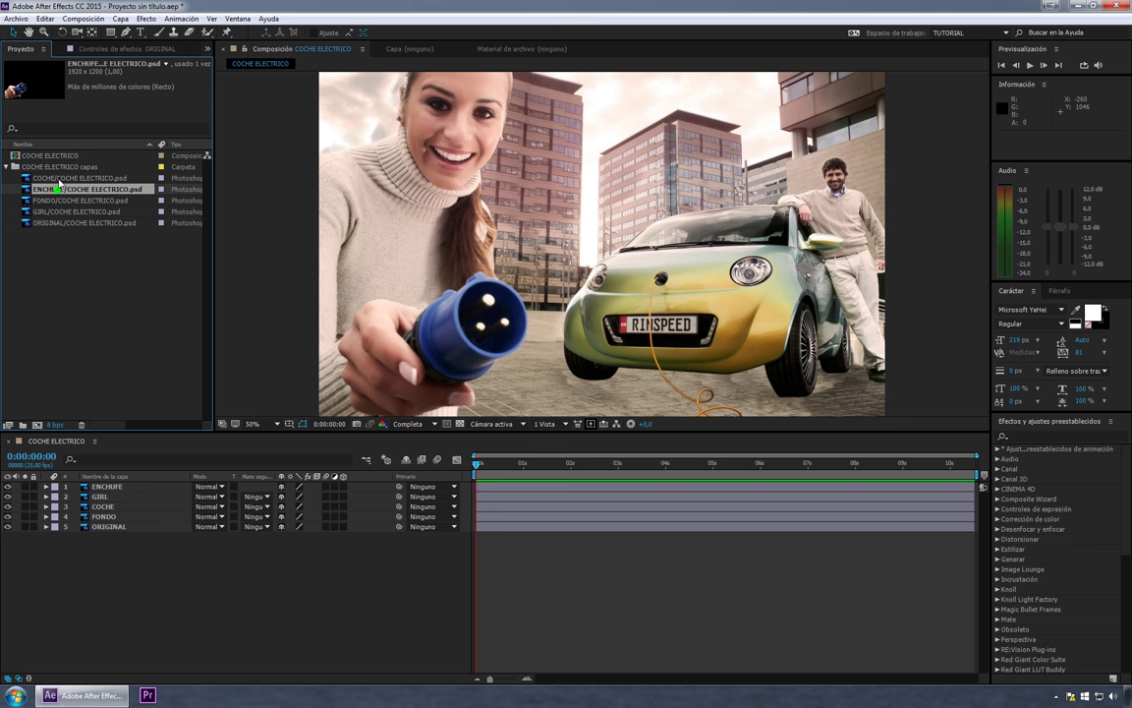
pyautogui.click(59, 200)
pyautogui.click(59, 211)
pyautogui.click(56, 222)
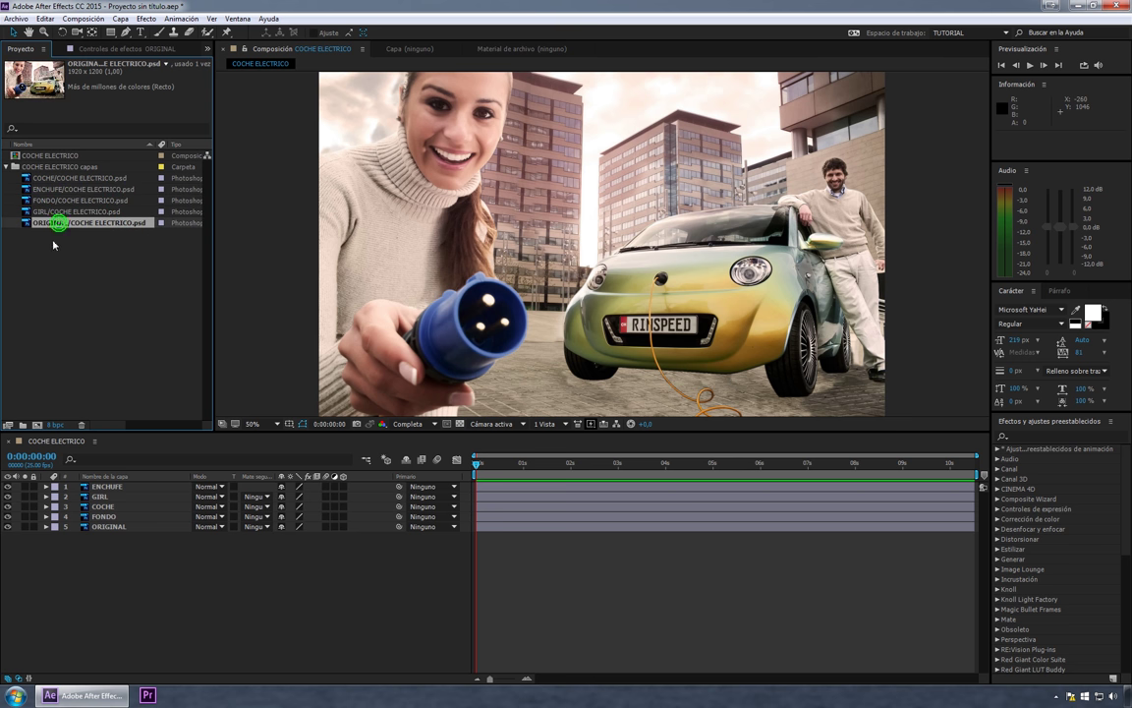
pyautogui.click(49, 257)
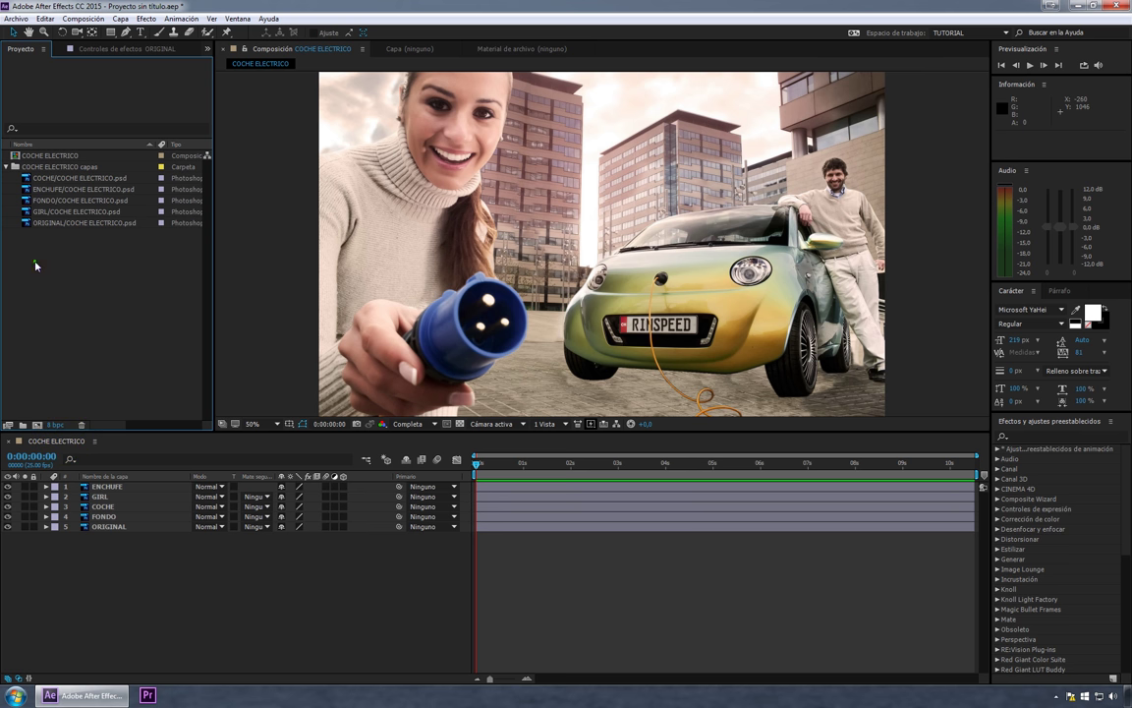
pyautogui.click(36, 258)
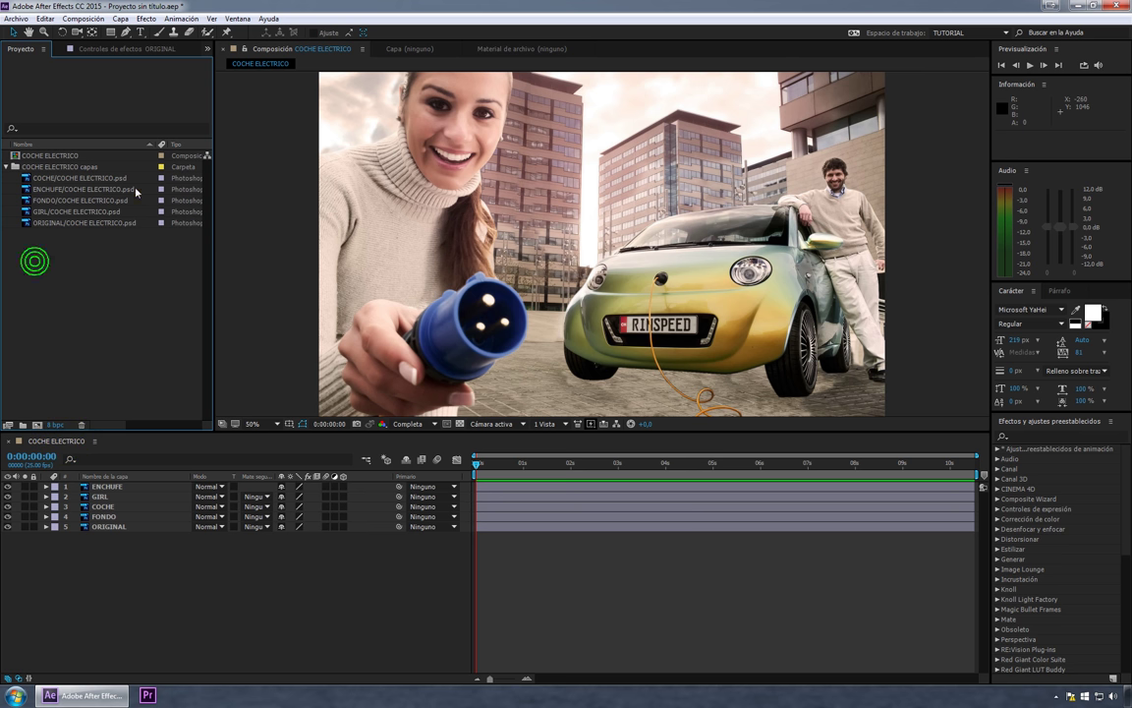
pyautogui.click(8, 167)
pyautogui.click(50, 155)
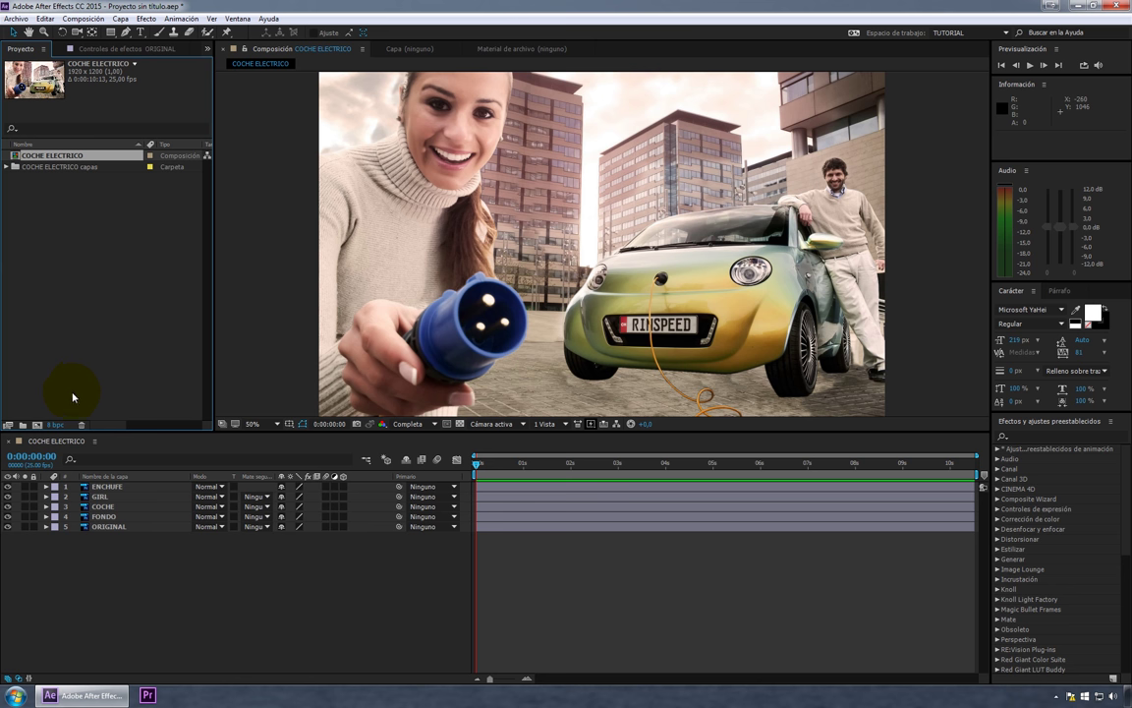
# Start a new composition and set its height to 1080 px.
pyautogui.click(84, 19)
pyautogui.click(108, 31)
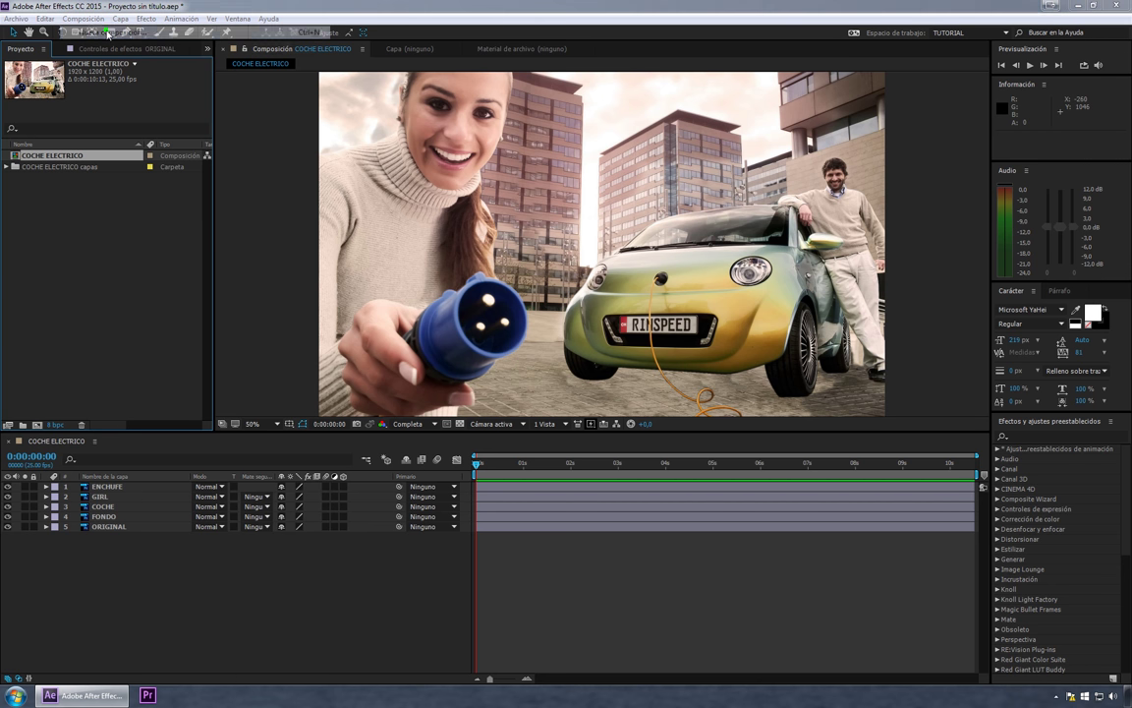
pyautogui.click(749, 501)
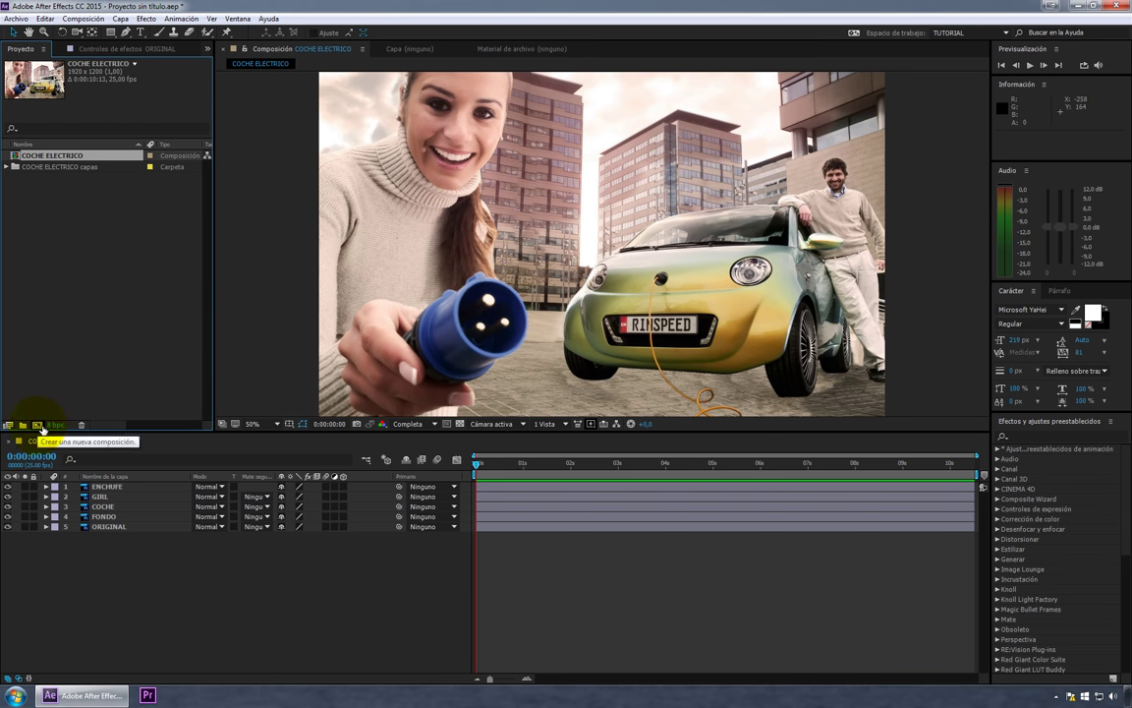
pyautogui.click(39, 425)
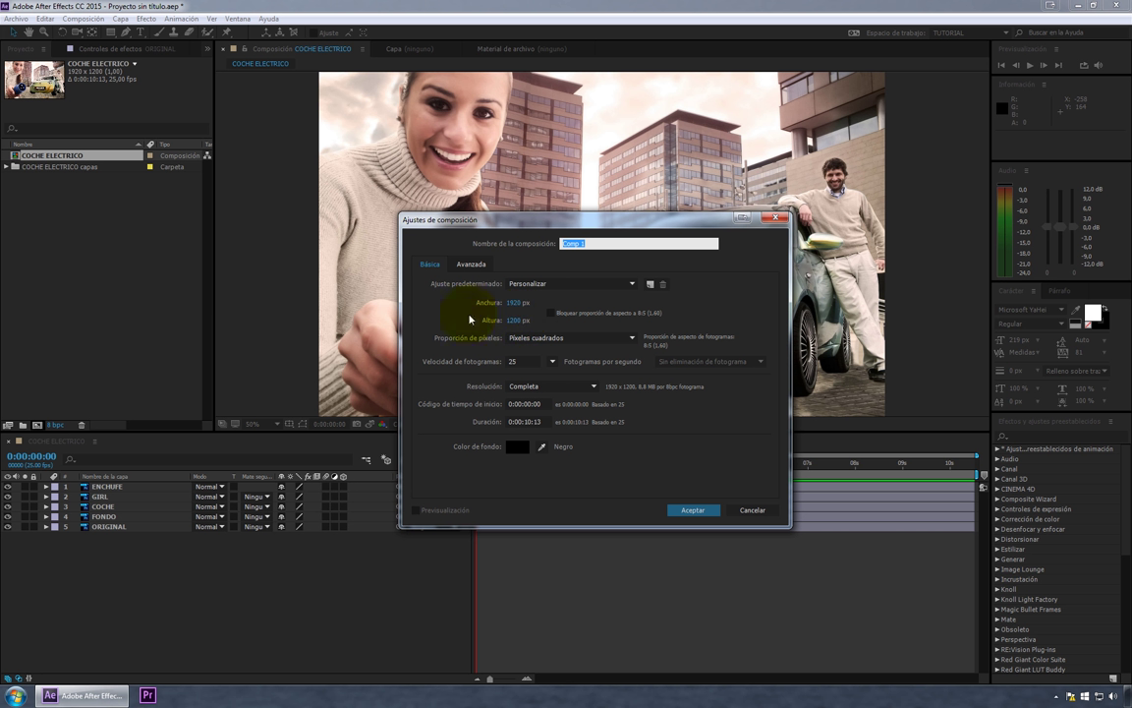
pyautogui.click(517, 319)
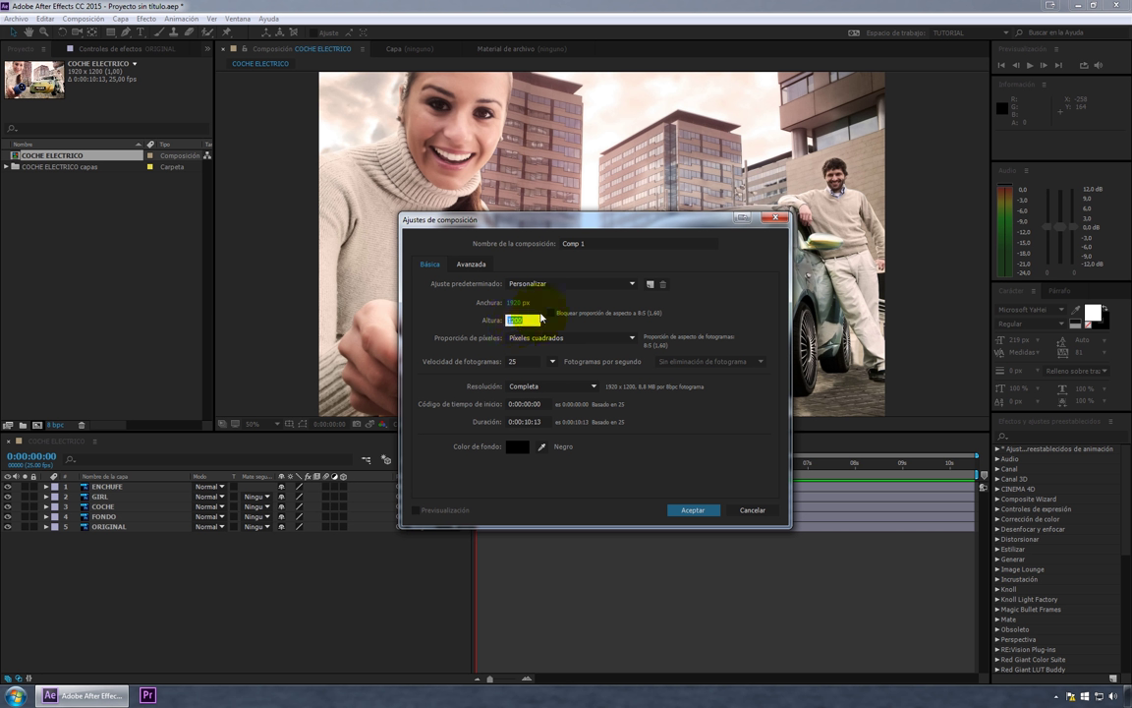
pyautogui.write('1080')
pyautogui.click(726, 275)
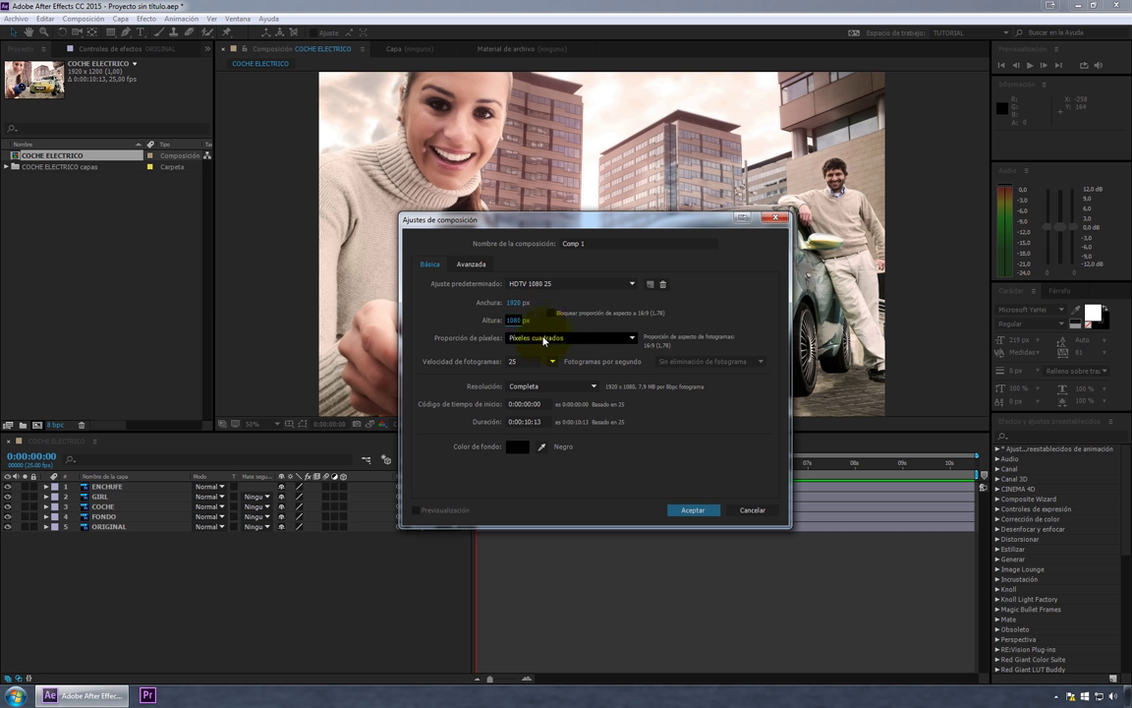
# Set the new composition's duration to 0:00:05:00.
pyautogui.click(530, 423)
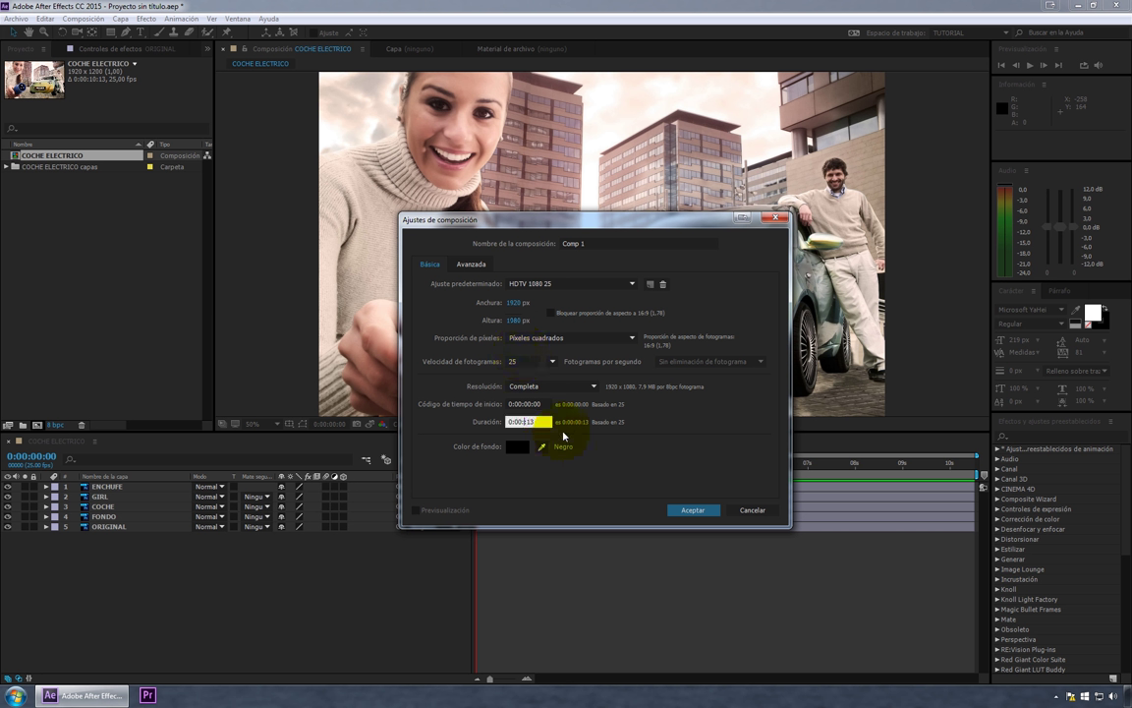
pyautogui.write('05:')
pyautogui.write('00')
pyautogui.click(540, 422)
pyautogui.write('605')
pyautogui.click(670, 421)
pyautogui.click(531, 423)
pyautogui.write('5:')
pyautogui.write('0')
pyautogui.click(531, 423)
pyautogui.click(539, 422)
pyautogui.click(516, 422)
pyautogui.click(620, 448)
pyautogui.click(516, 423)
# Create Comp 1 and close the COCHE ELECTRICO composition timeline.
pyautogui.click(710, 509)
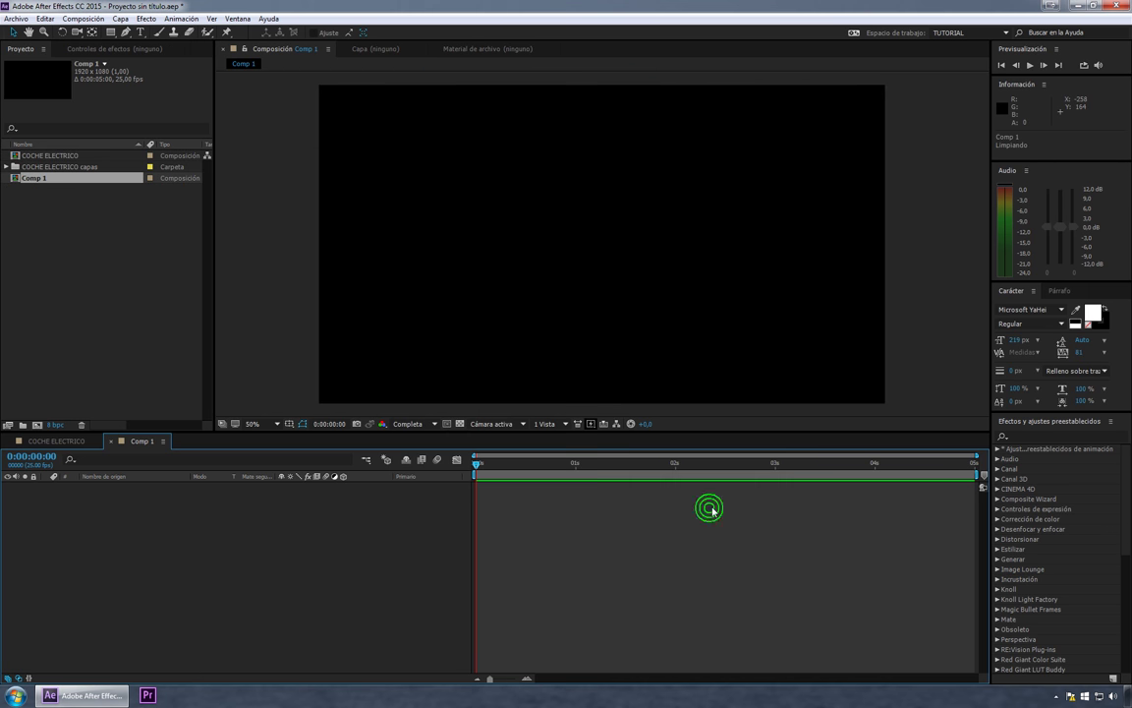
pyautogui.click(69, 440)
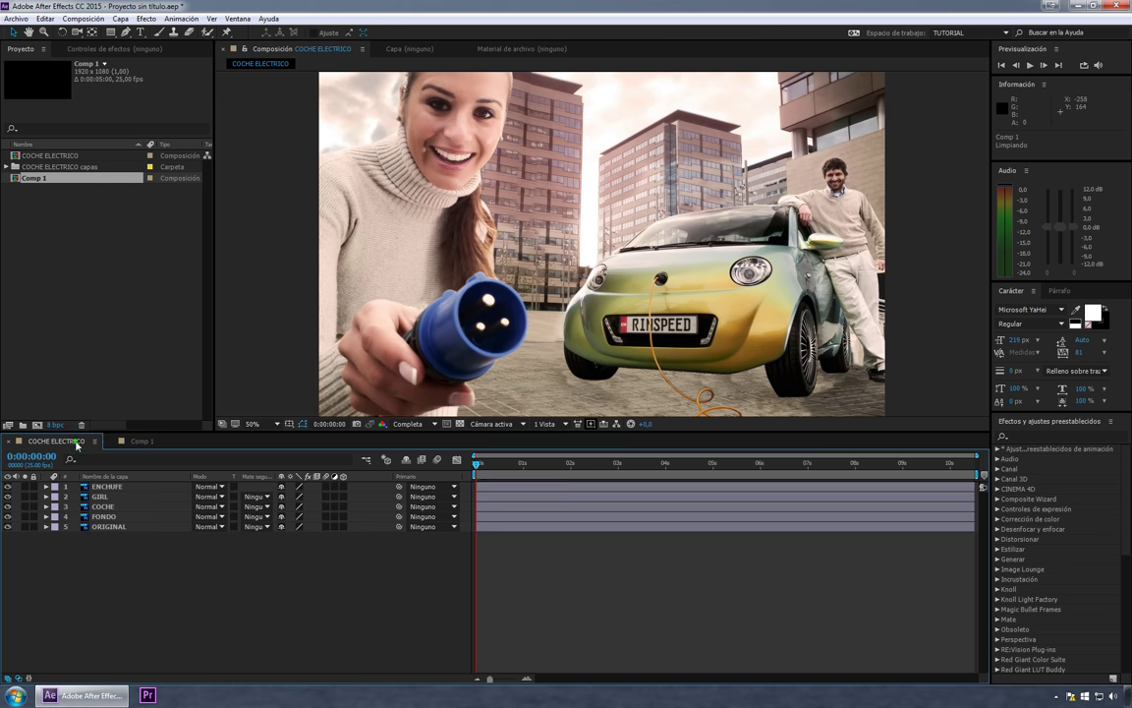
pyautogui.click(10, 441)
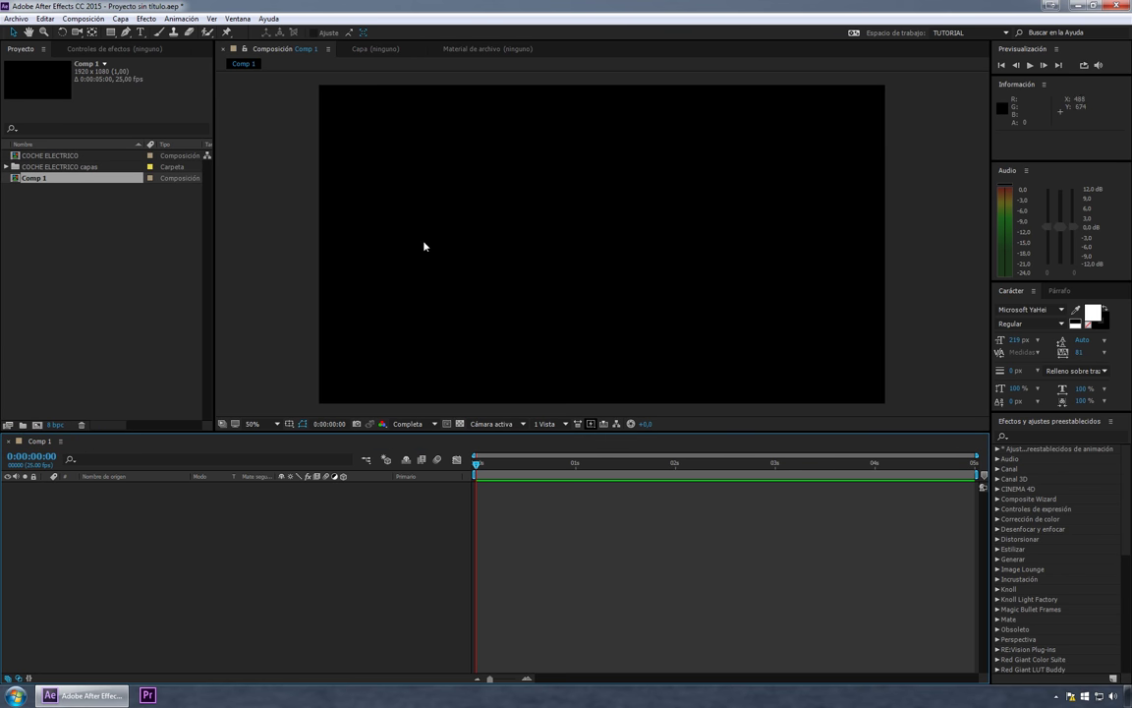
# Delete ORIGINAL/COCHE ELECTRICO.psd from the COCHE ELECTRICO capas folder.
pyautogui.click(5, 166)
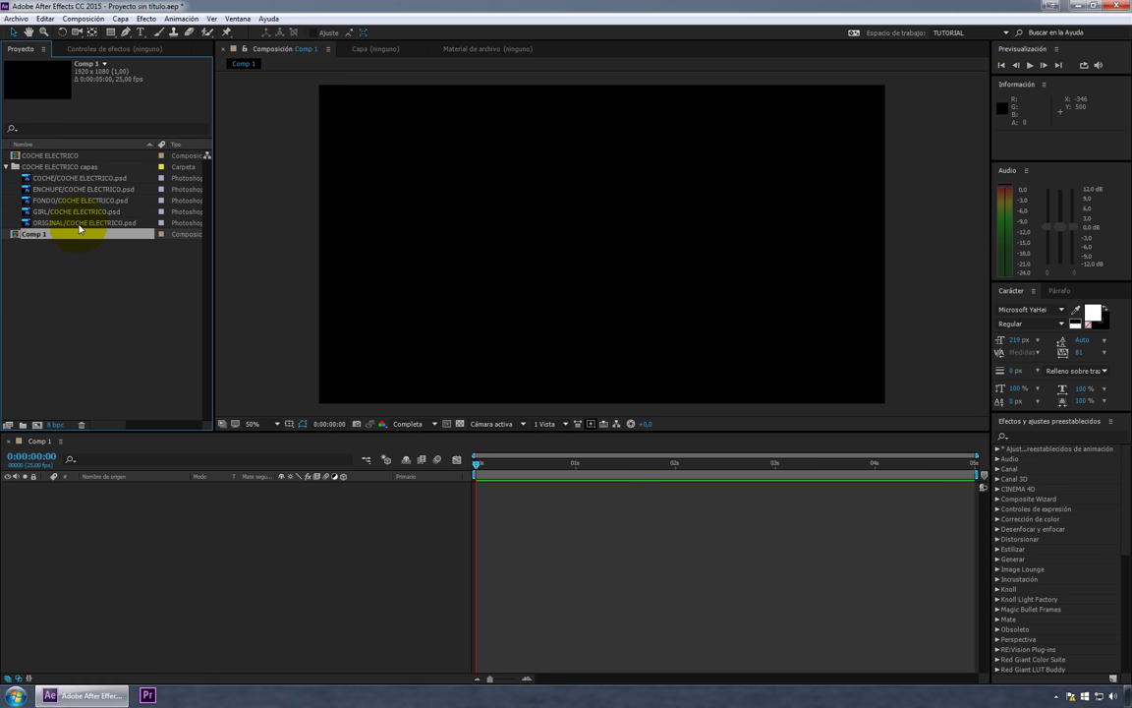
pyautogui.click(79, 223)
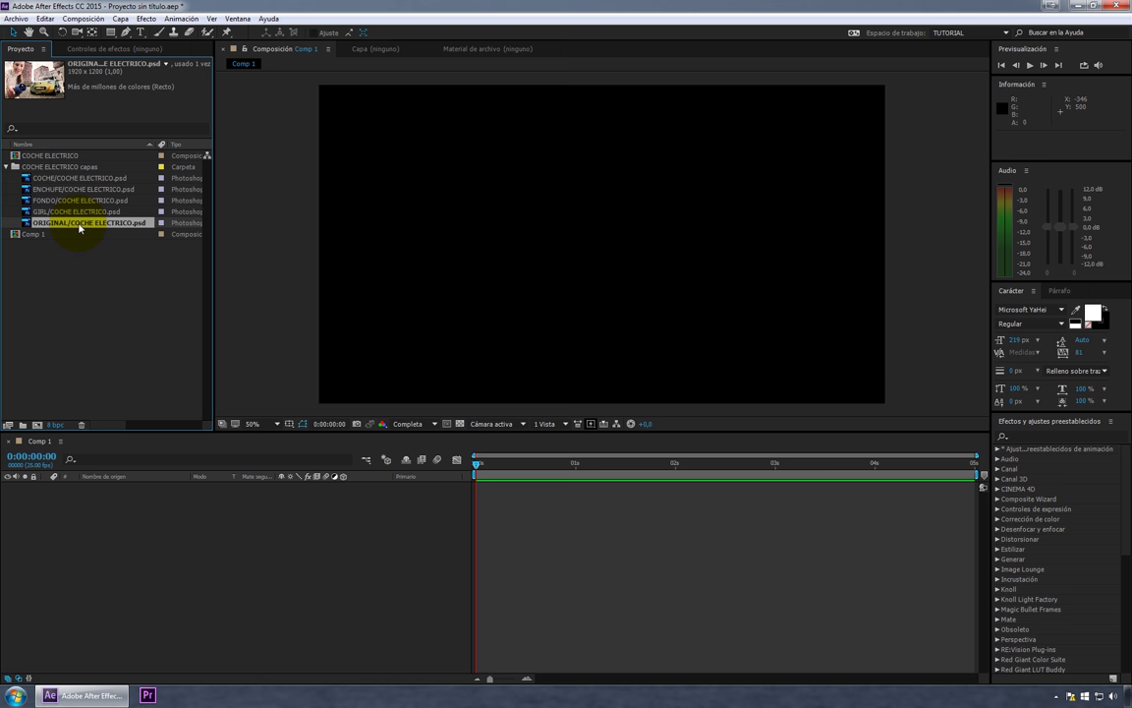
pyautogui.press('Delete')
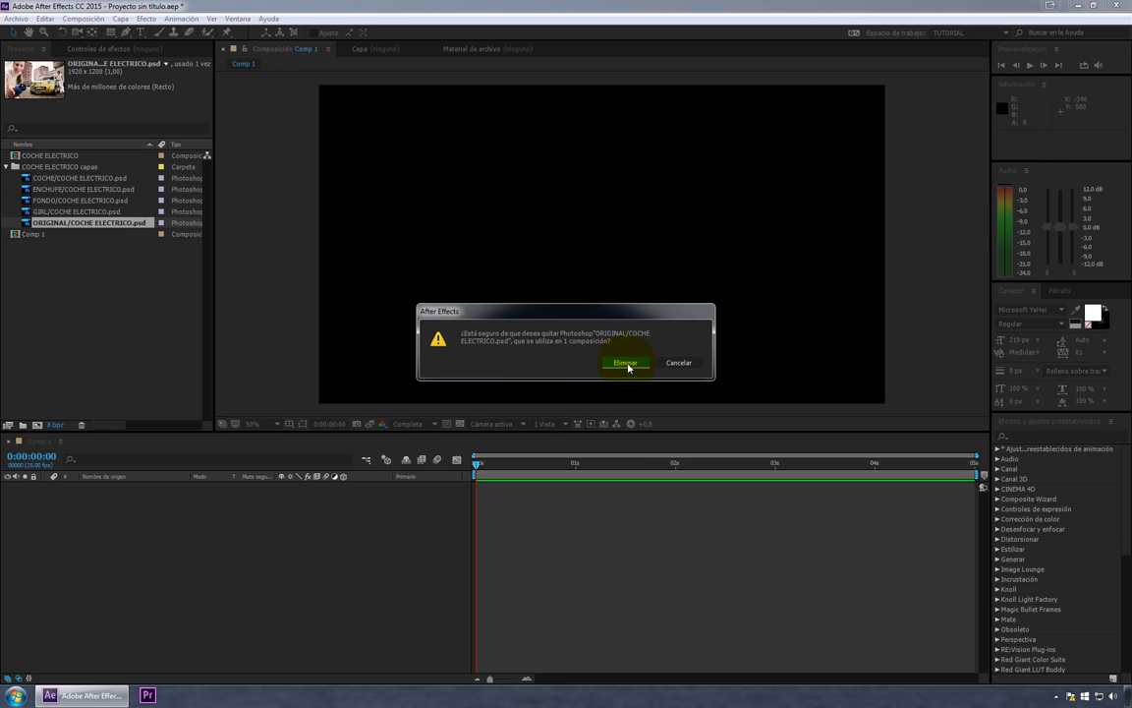
pyautogui.click(627, 362)
# Drag FONDO/COCHE ELECTRICO.psd into the Comp 1 timeline as a layer.
pyautogui.click(88, 201)
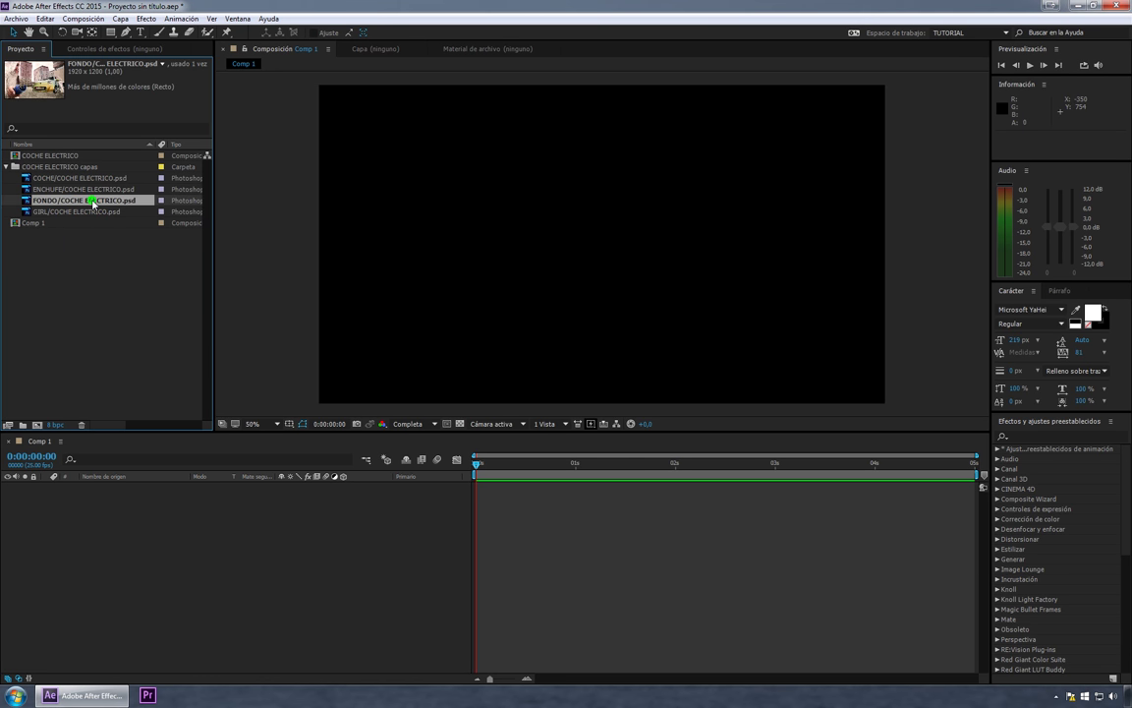
pyautogui.moveTo(93, 204); pyautogui.dragTo(236, 546)
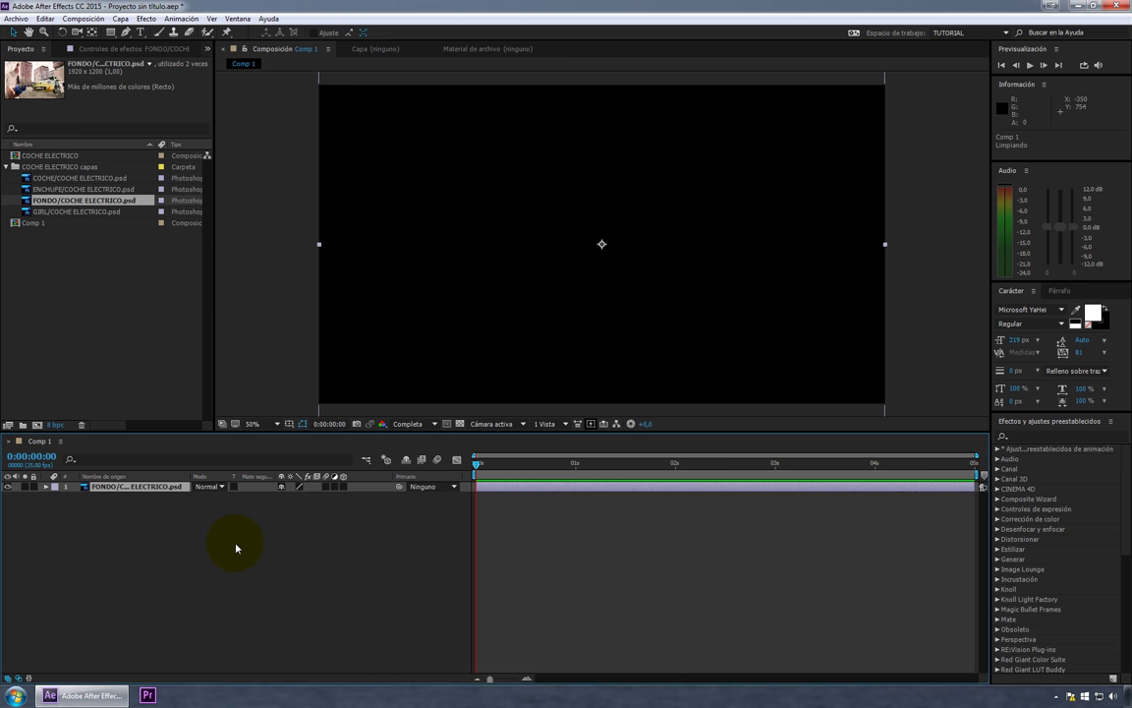
pyautogui.scroll(-2, 483, 354)
pyautogui.scroll(3, 551, 286)
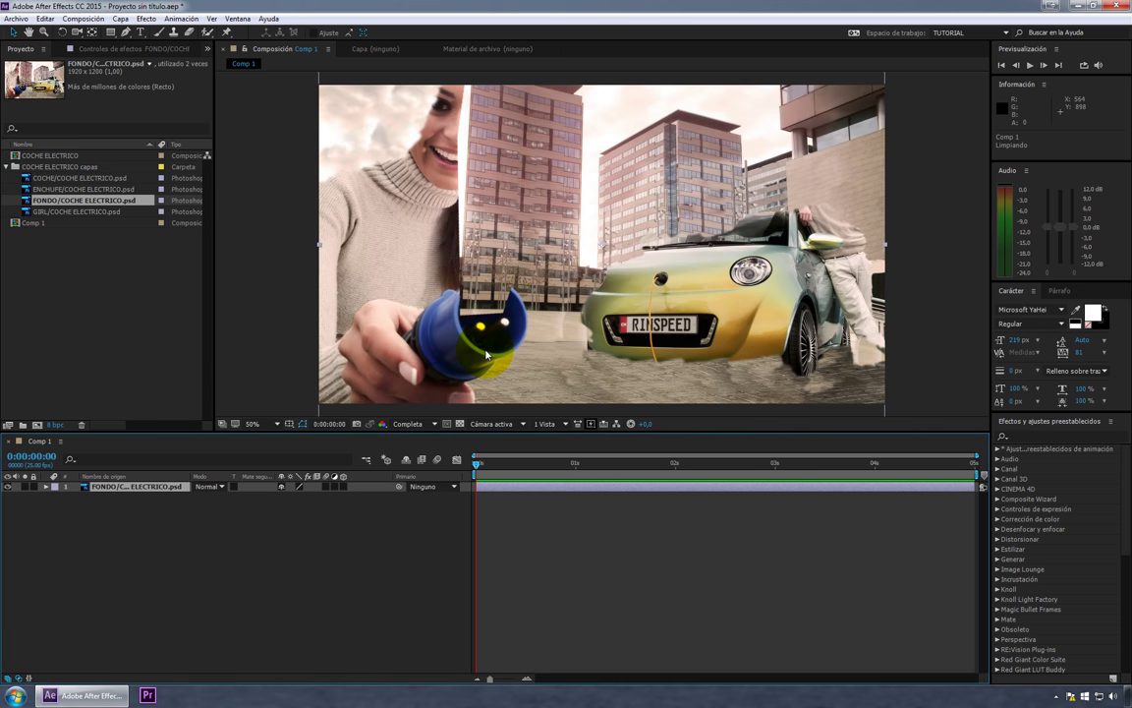
pyautogui.scroll(-3, 572, 271)
pyautogui.scroll(2, 572, 272)
pyautogui.scroll(-2, 573, 257)
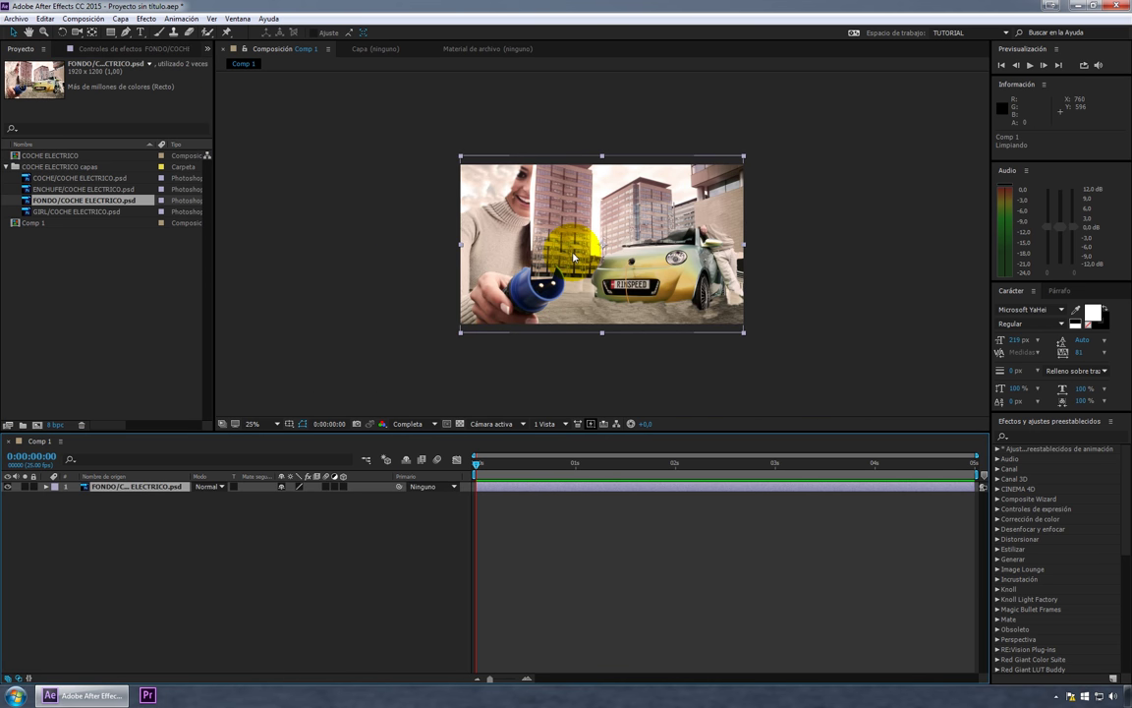
pyautogui.scroll(2, 573, 258)
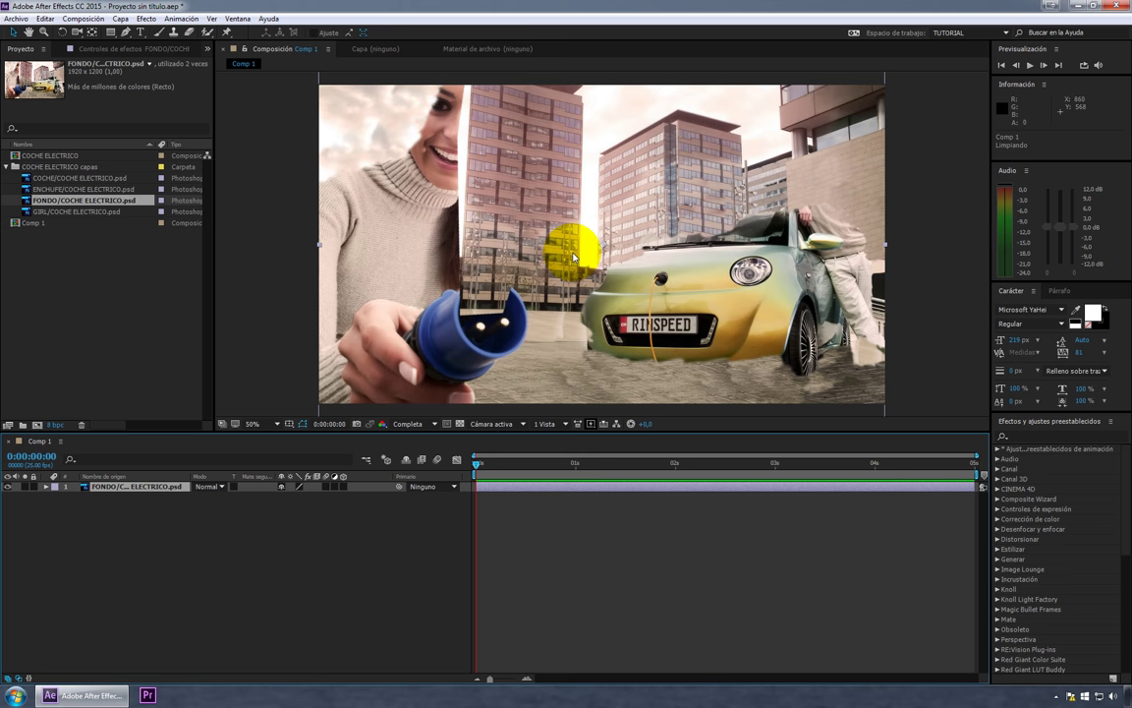
pyautogui.scroll(-2, 573, 258)
pyautogui.scroll(2, 573, 258)
pyautogui.scroll(-2, 573, 257)
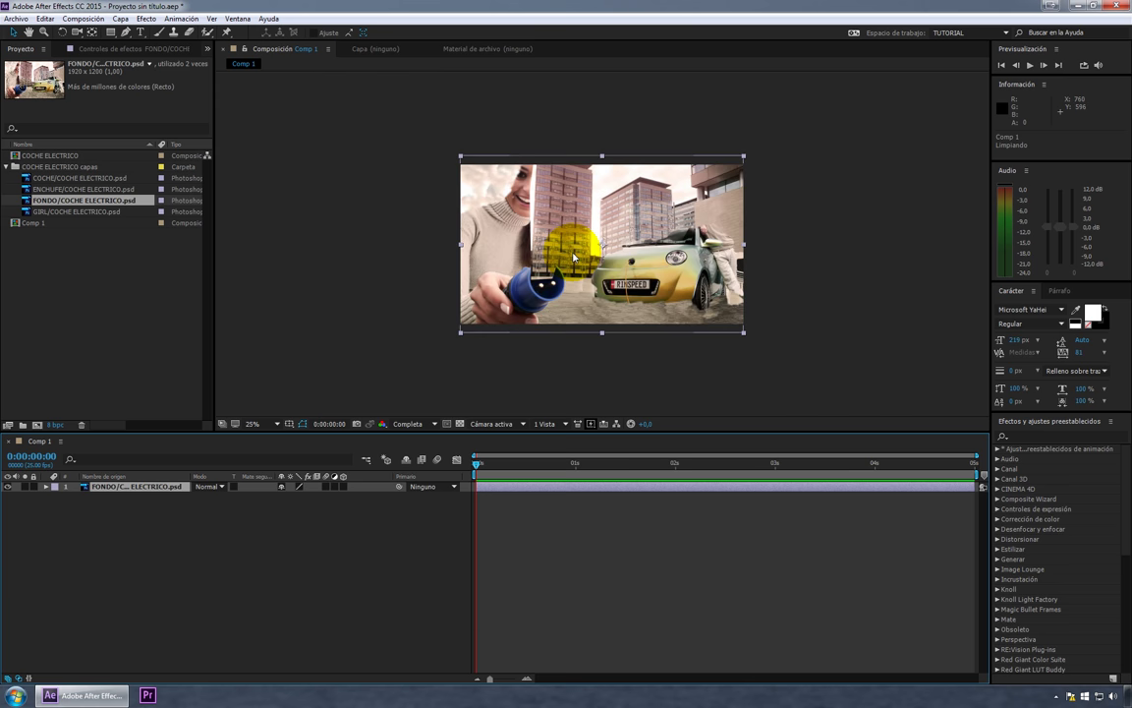
pyautogui.scroll(2, 573, 257)
# Cycle the viewer zoom through Fit, 25% and 33.3%, settling at 50%.
pyautogui.click(280, 359)
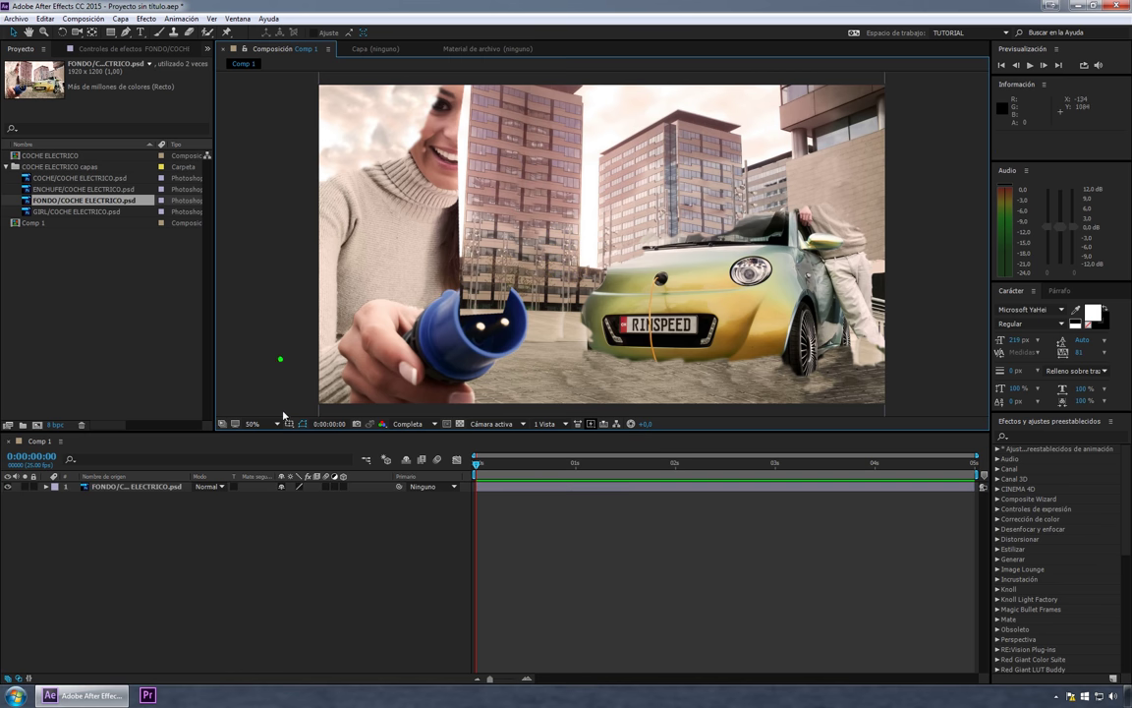
pyautogui.click(276, 423)
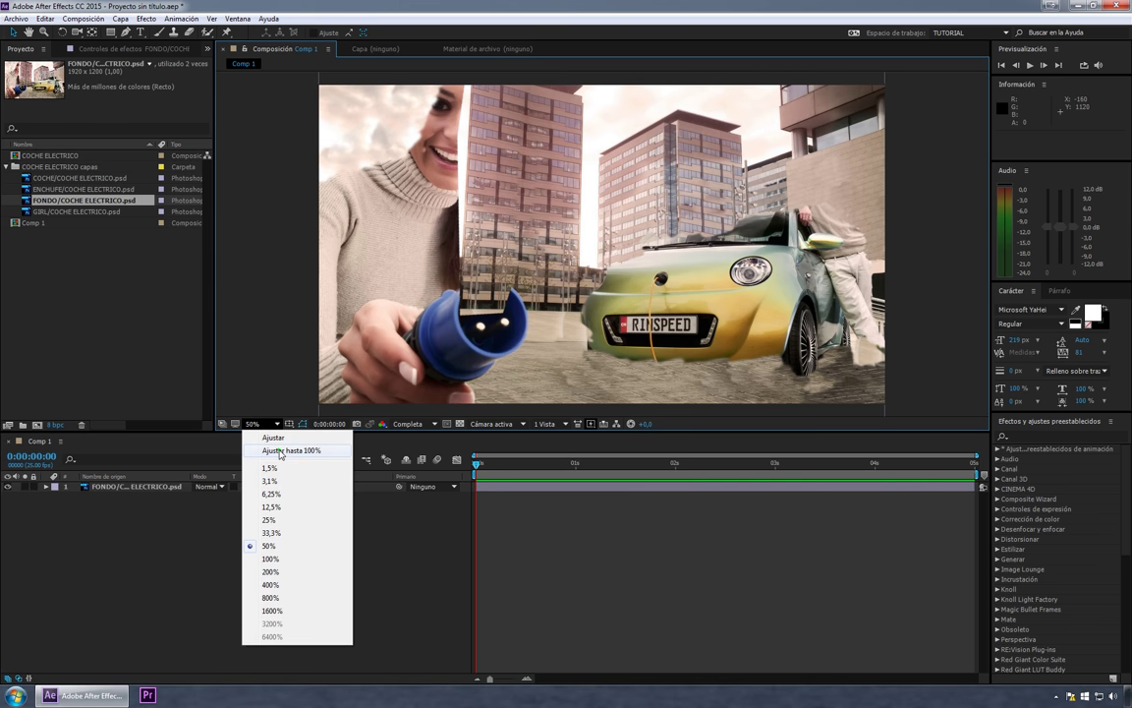
pyautogui.click(280, 452)
pyautogui.click(278, 424)
pyautogui.click(276, 436)
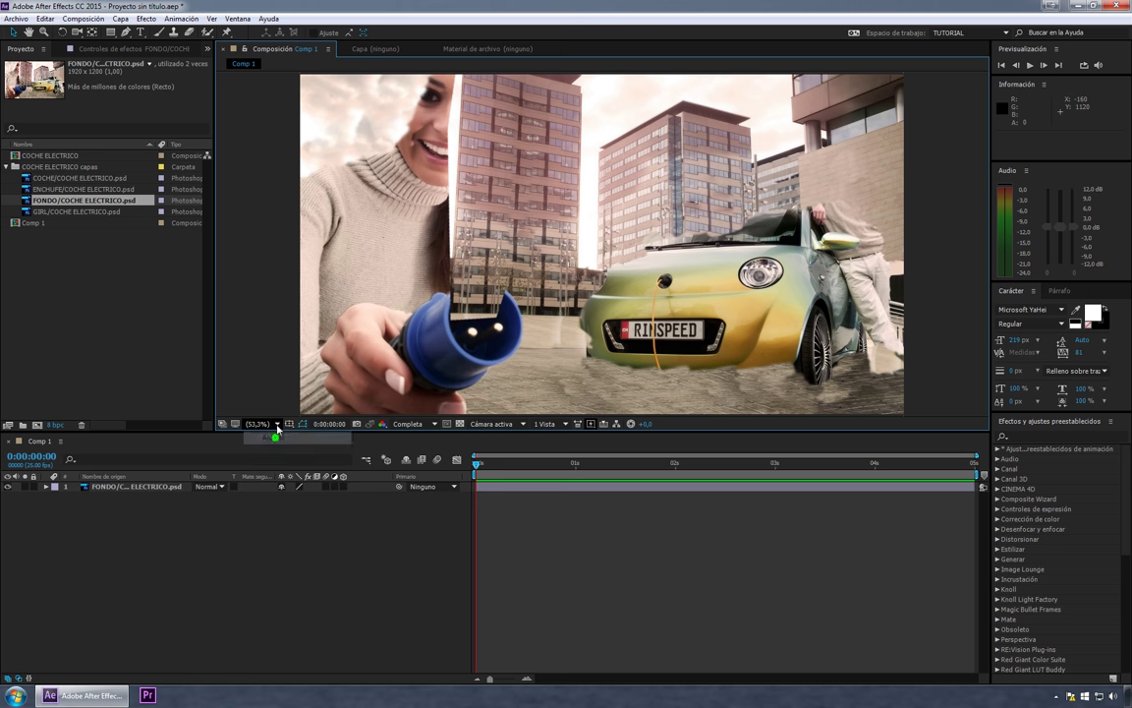
pyautogui.click(277, 426)
pyautogui.click(278, 520)
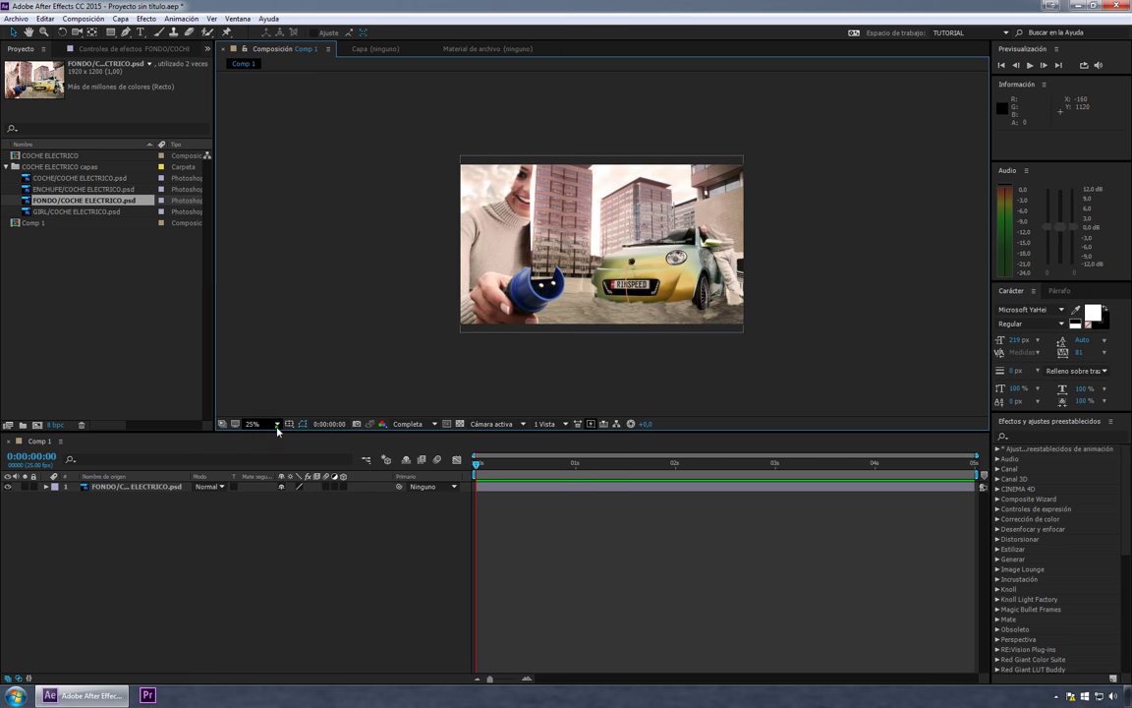
pyautogui.click(277, 425)
pyautogui.click(271, 529)
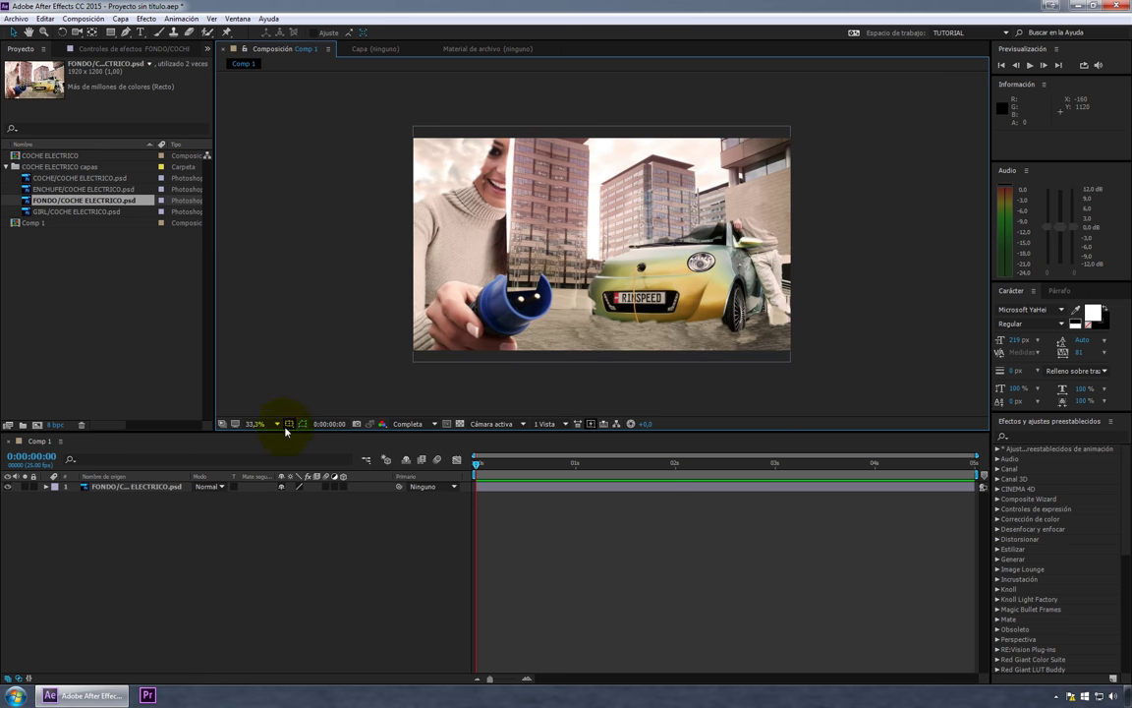
pyautogui.click(280, 424)
pyautogui.click(273, 542)
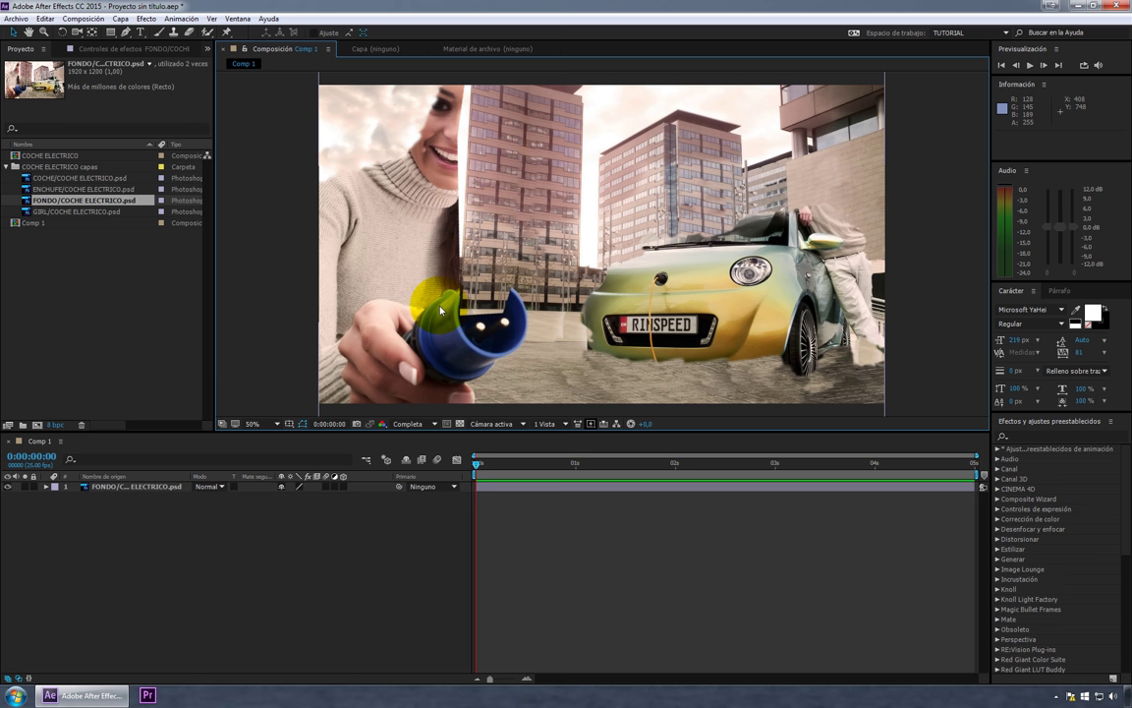
pyautogui.press(',')
pyautogui.press(',')
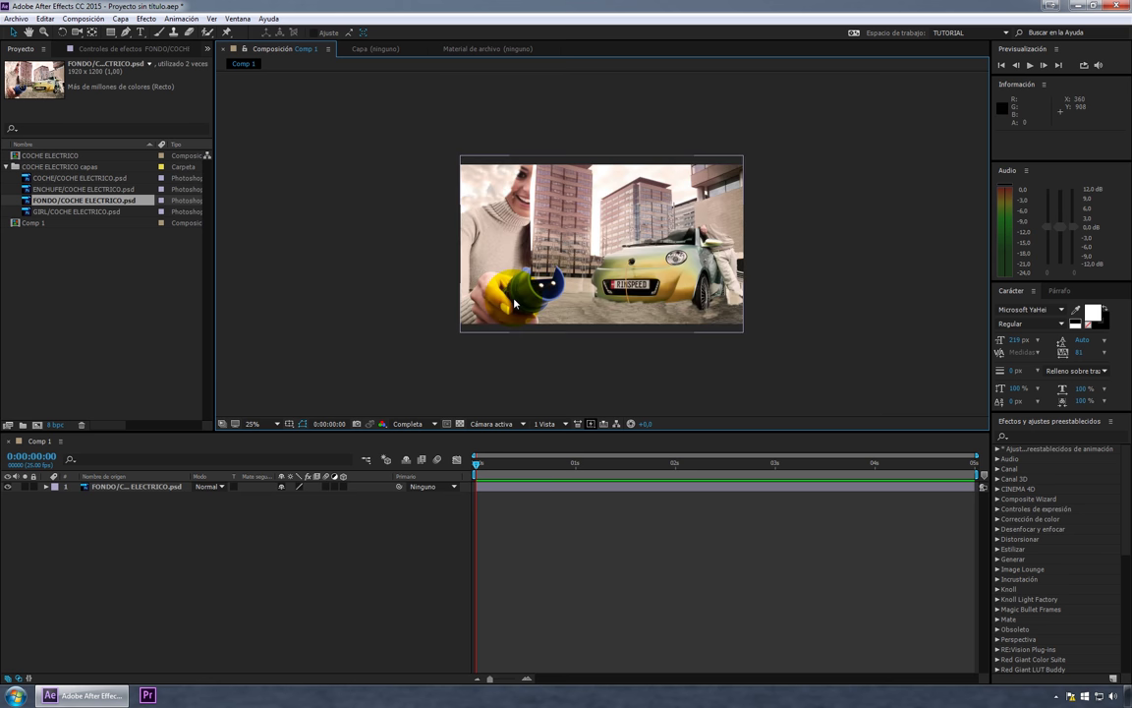
pyautogui.press('.')
pyautogui.press('.')
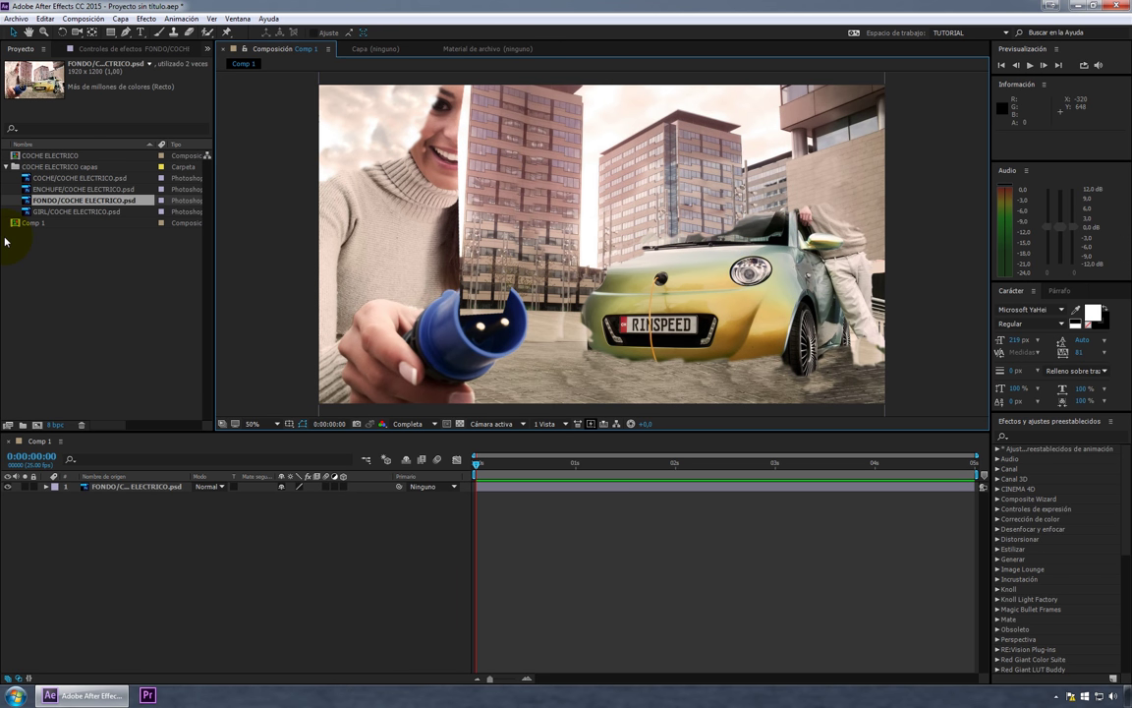
pyautogui.click(54, 178)
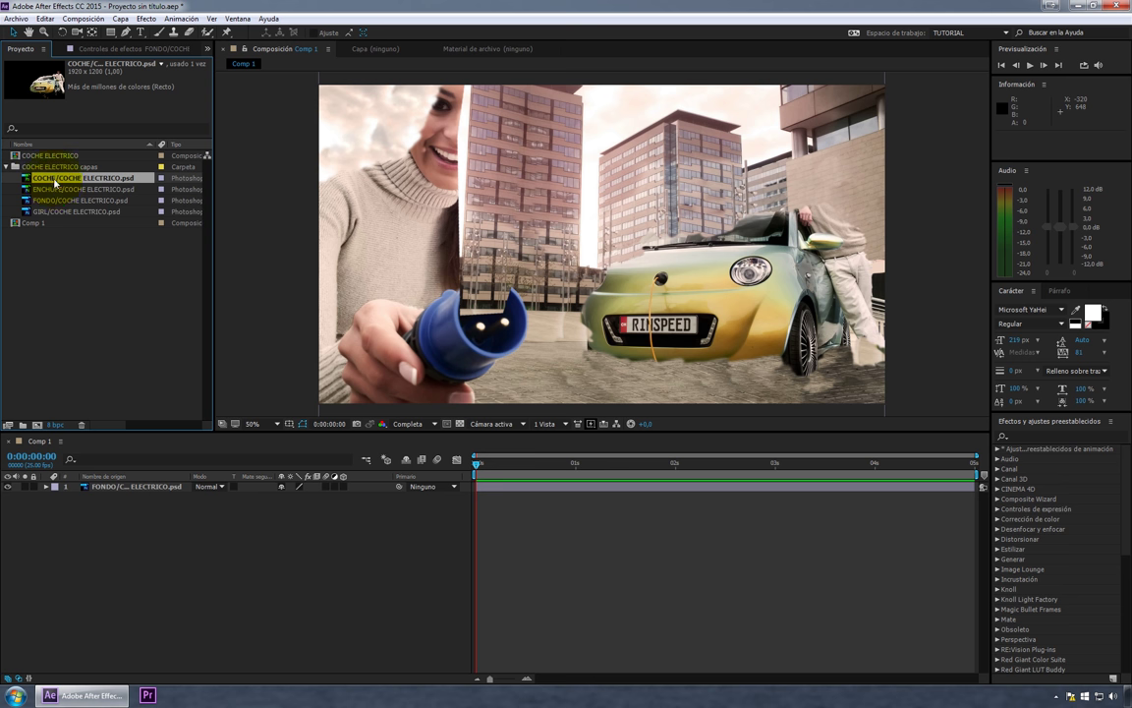
pyautogui.click(65, 180)
pyautogui.moveTo(57, 178); pyautogui.dragTo(82, 257)
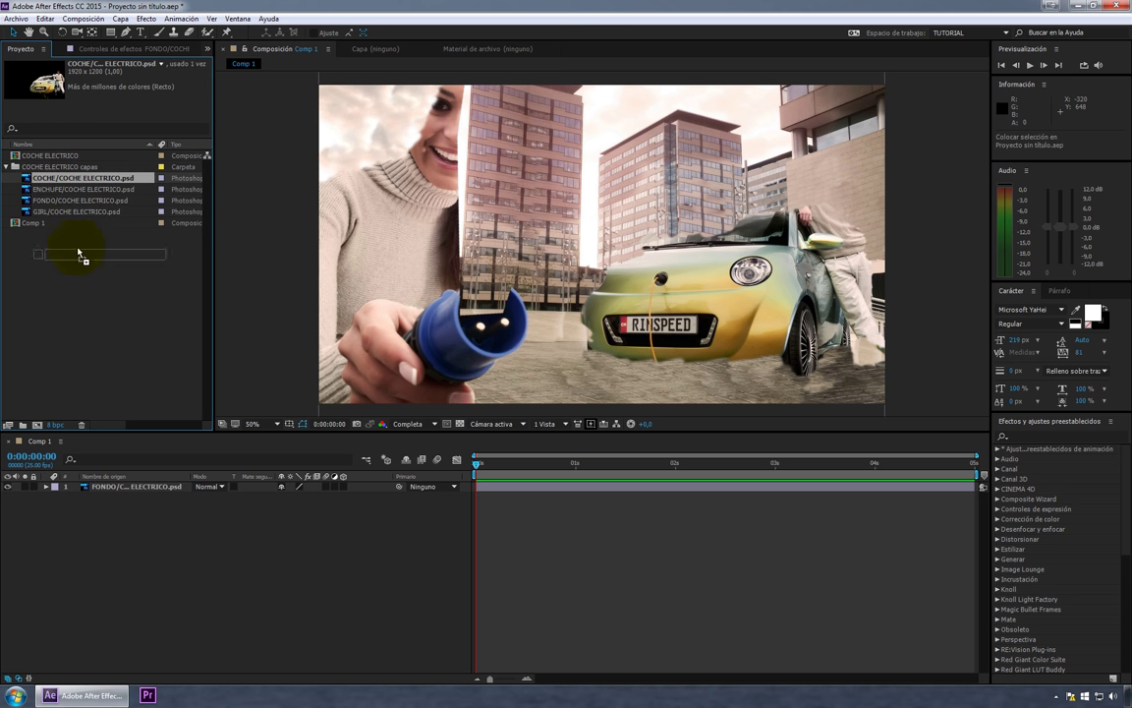
pyautogui.moveTo(82, 257); pyautogui.dragTo(103, 491)
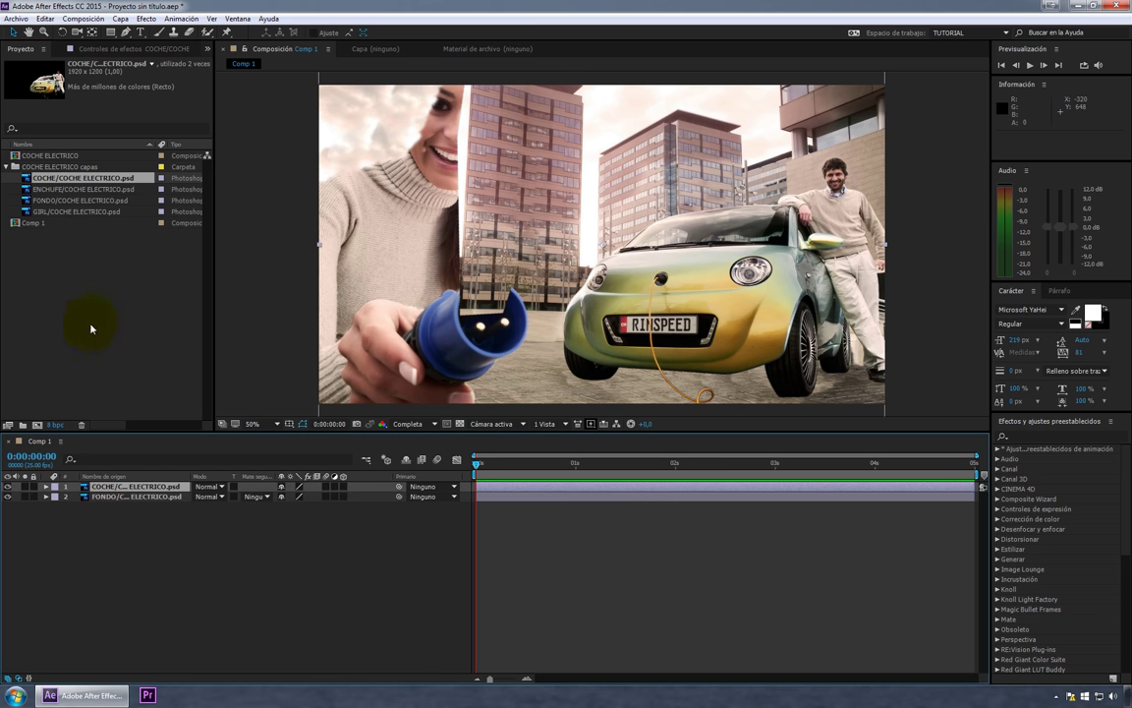
pyautogui.moveTo(119, 486); pyautogui.dragTo(121, 526)
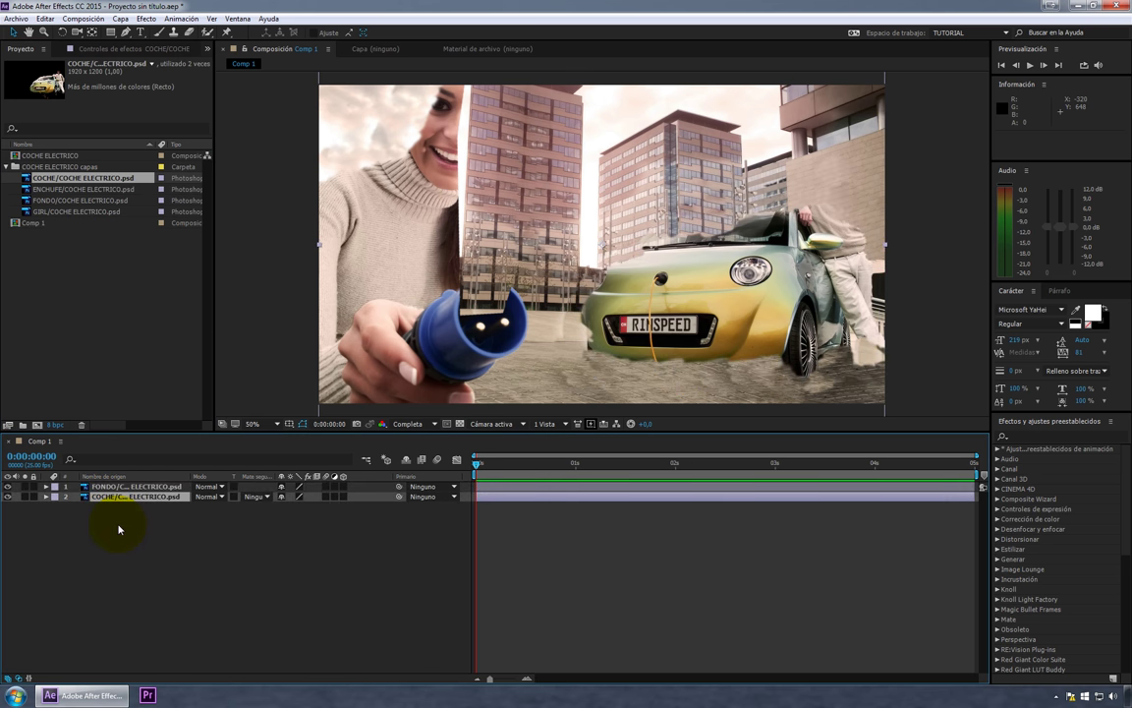
pyautogui.click(136, 487)
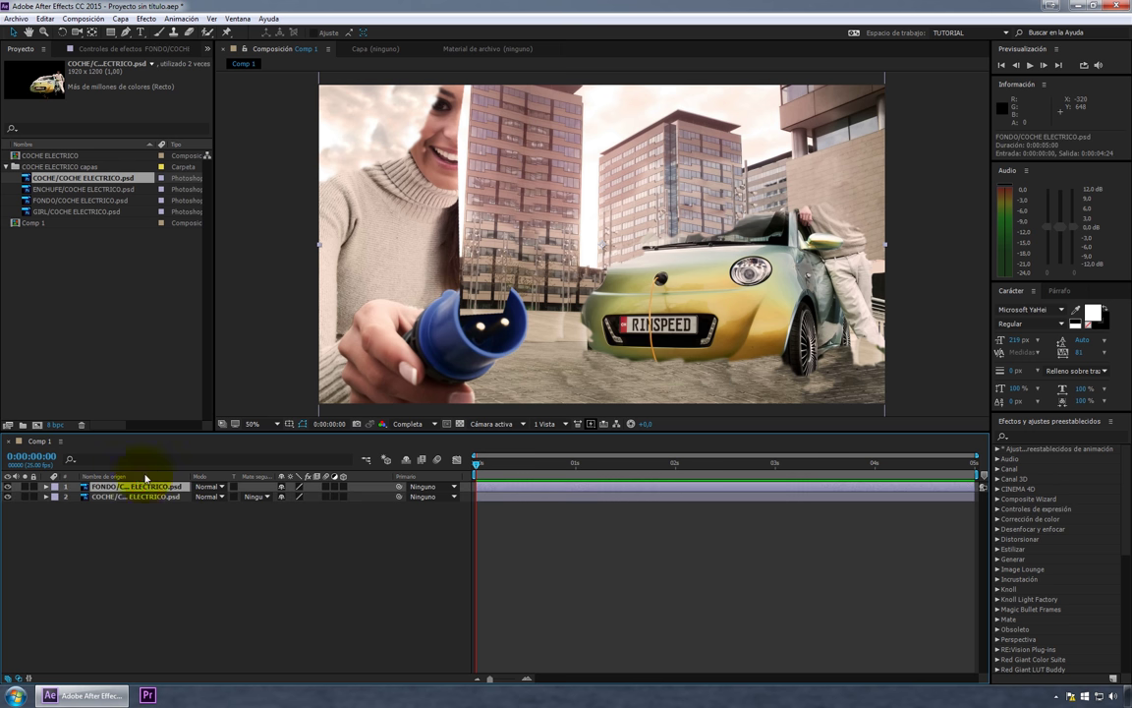
pyautogui.moveTo(137, 487); pyautogui.dragTo(142, 538)
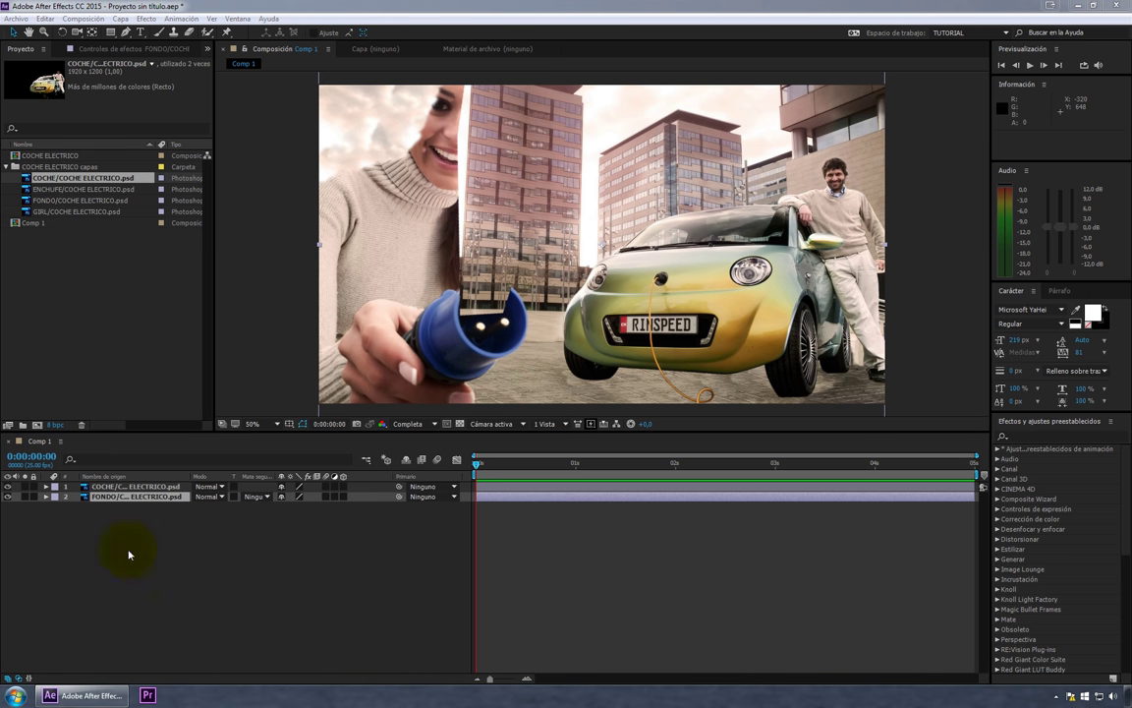
pyautogui.click(127, 486)
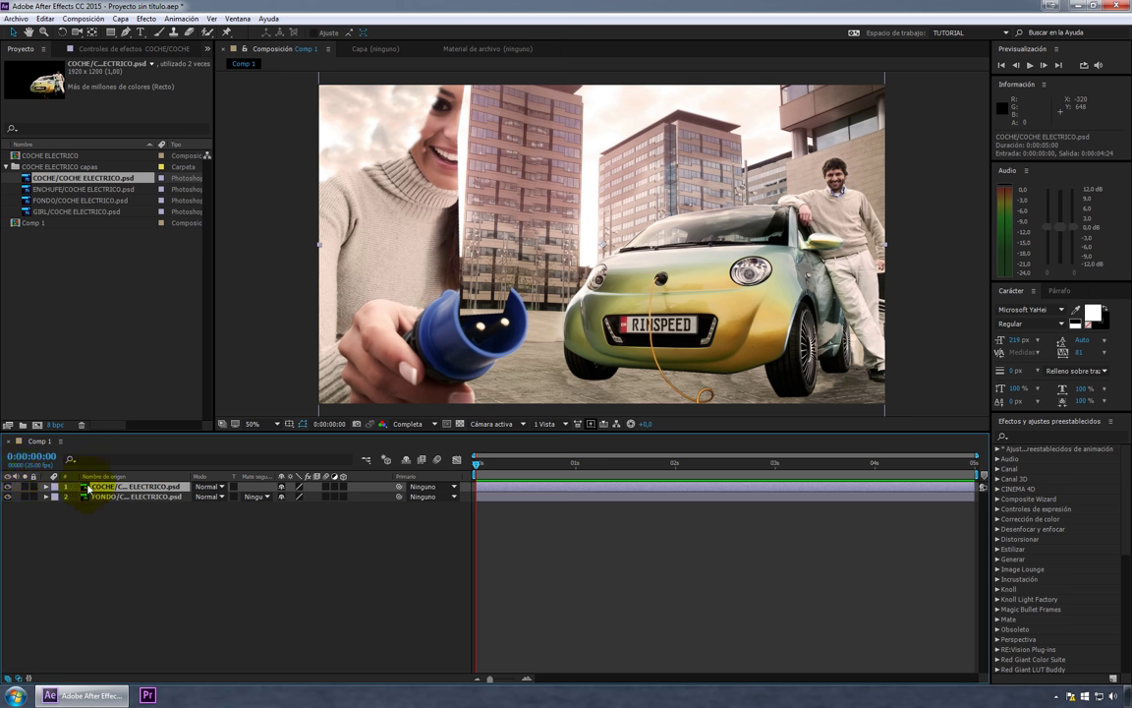
pyautogui.click(7, 487)
pyautogui.click(8, 487)
pyautogui.click(8, 487)
pyautogui.click(8, 486)
pyautogui.click(8, 496)
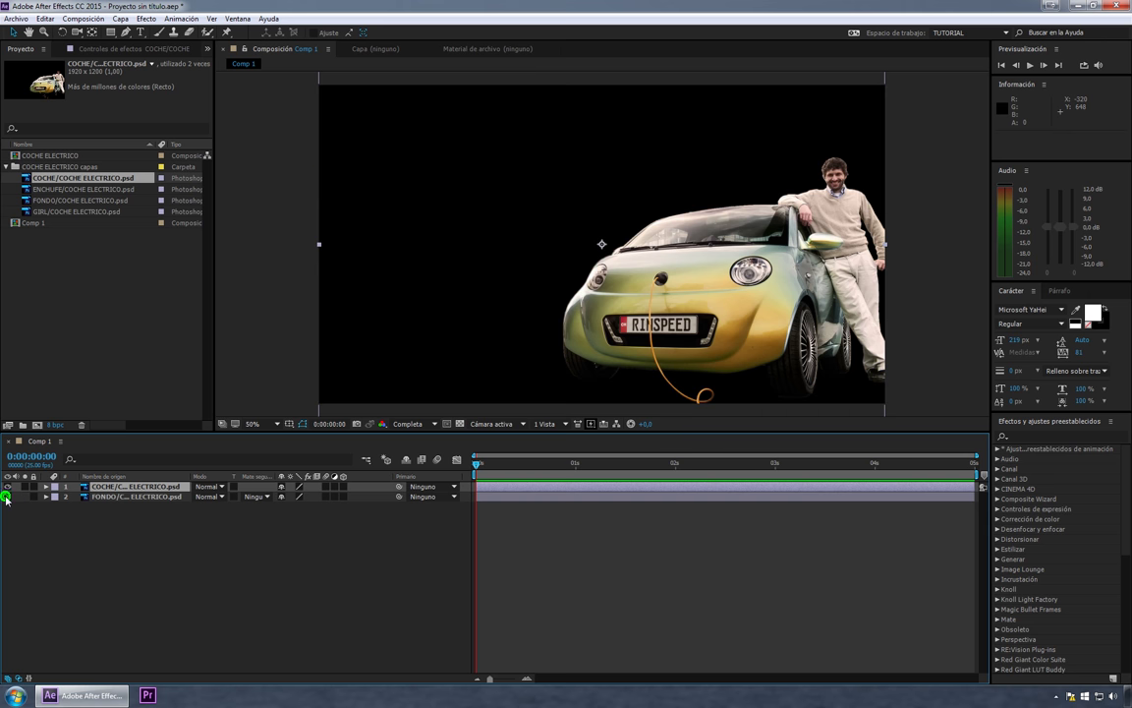
pyautogui.click(8, 496)
pyautogui.click(8, 497)
pyautogui.click(114, 496)
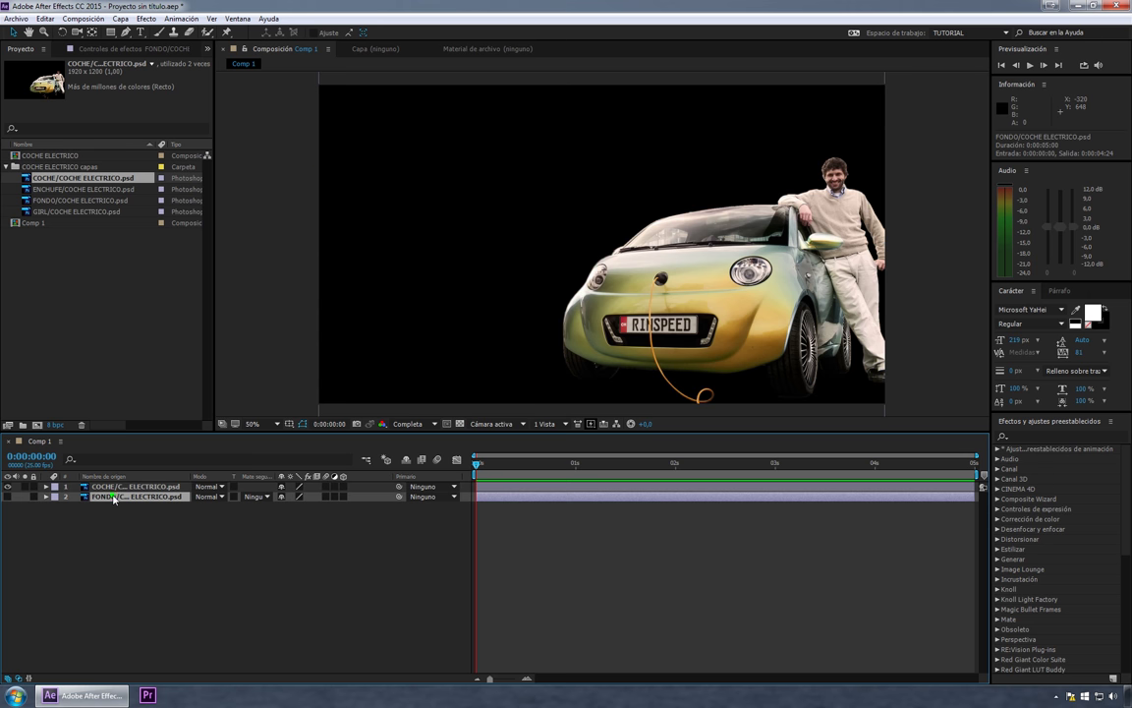
pyautogui.click(8, 497)
pyautogui.click(8, 497)
pyautogui.click(104, 488)
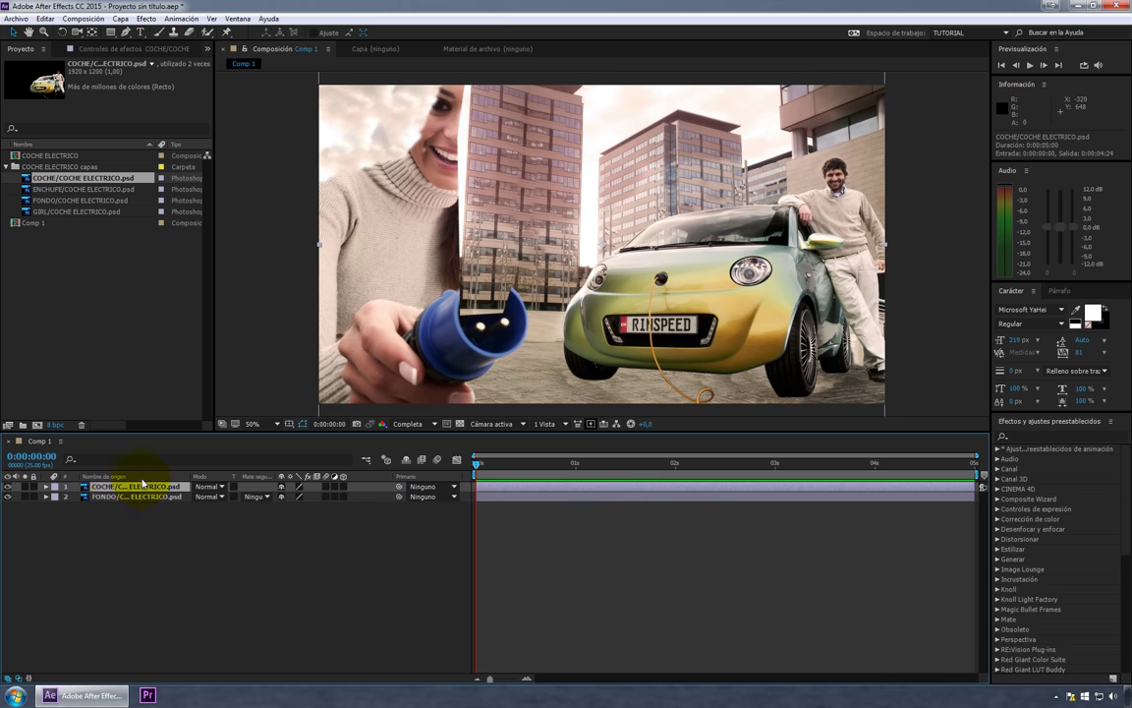
pyautogui.click(587, 534)
pyautogui.press('pagedown')
pyautogui.press('pagedown')
pyautogui.press('pagedown')
pyautogui.moveTo(470, 468)
pyautogui.mouseDown()
pyautogui.moveTo(702, 470)
pyautogui.moveTo(470, 462)
pyautogui.mouseUp()
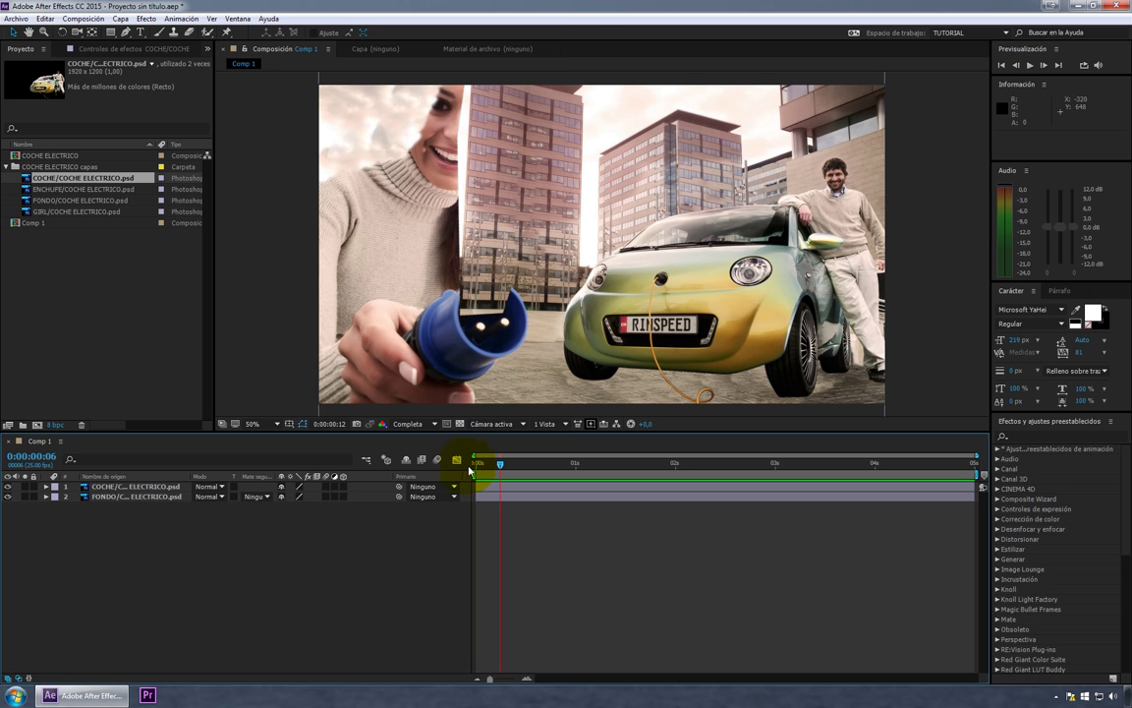
pyautogui.click(501, 488)
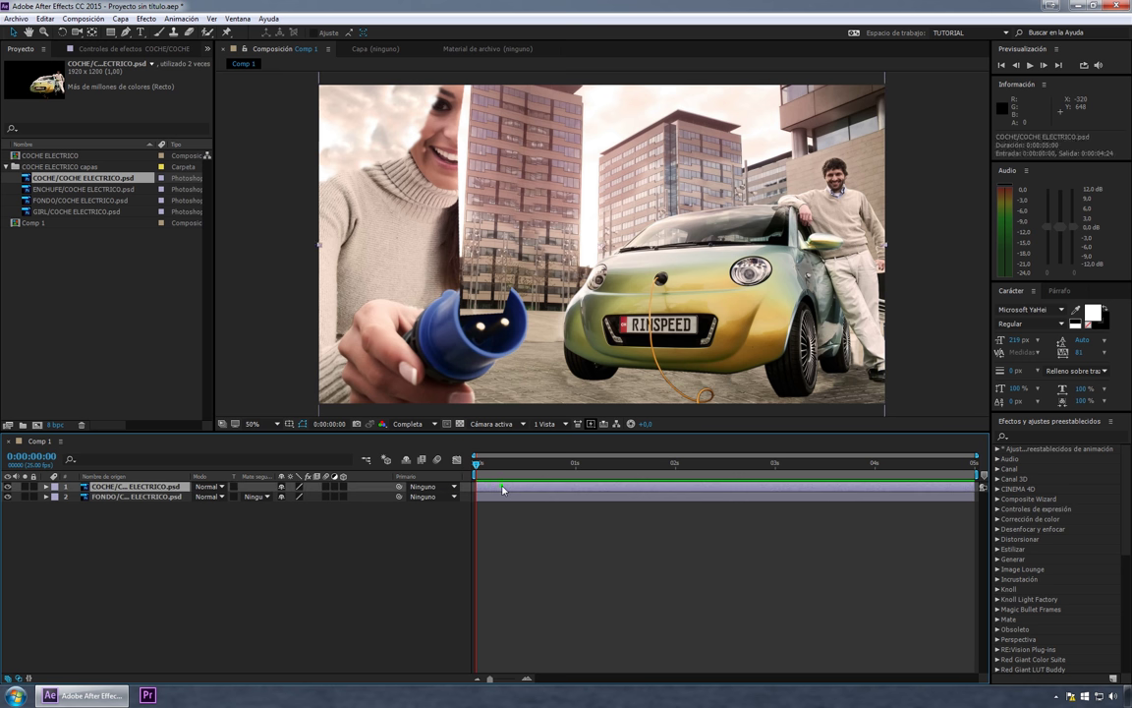
# Twirl open the car layer's Transform group and scrub Opacity, leaving it at 100%.
pyautogui.click(672, 333)
pyautogui.click(45, 486)
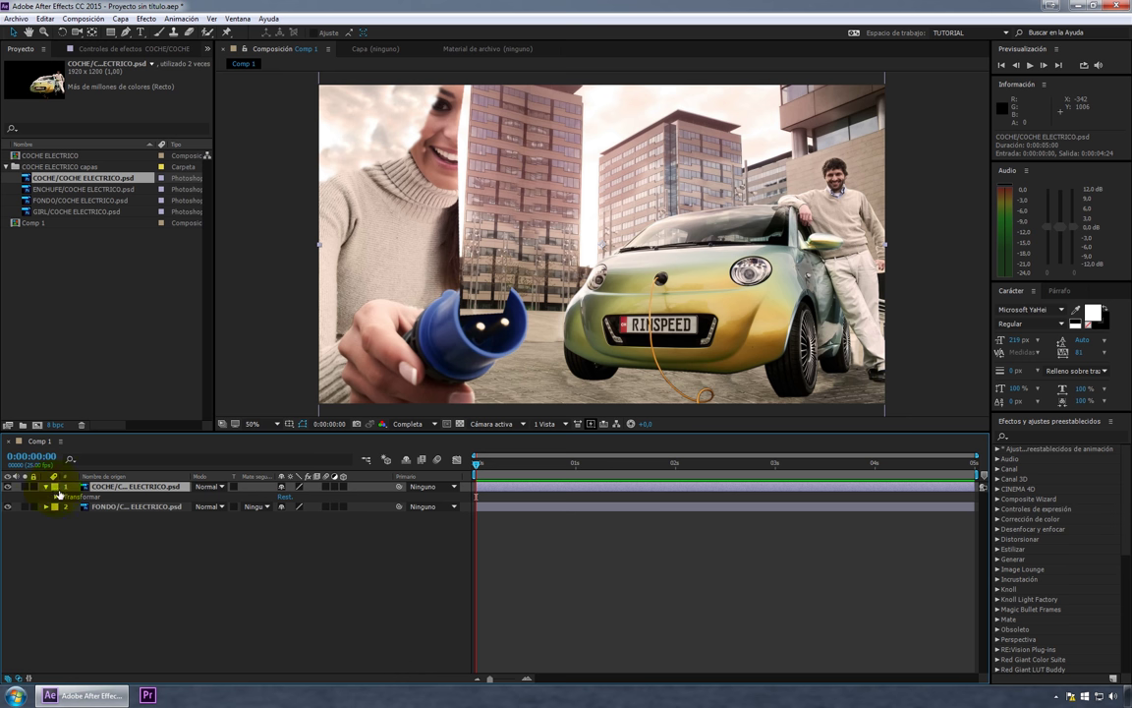
pyautogui.click(56, 496)
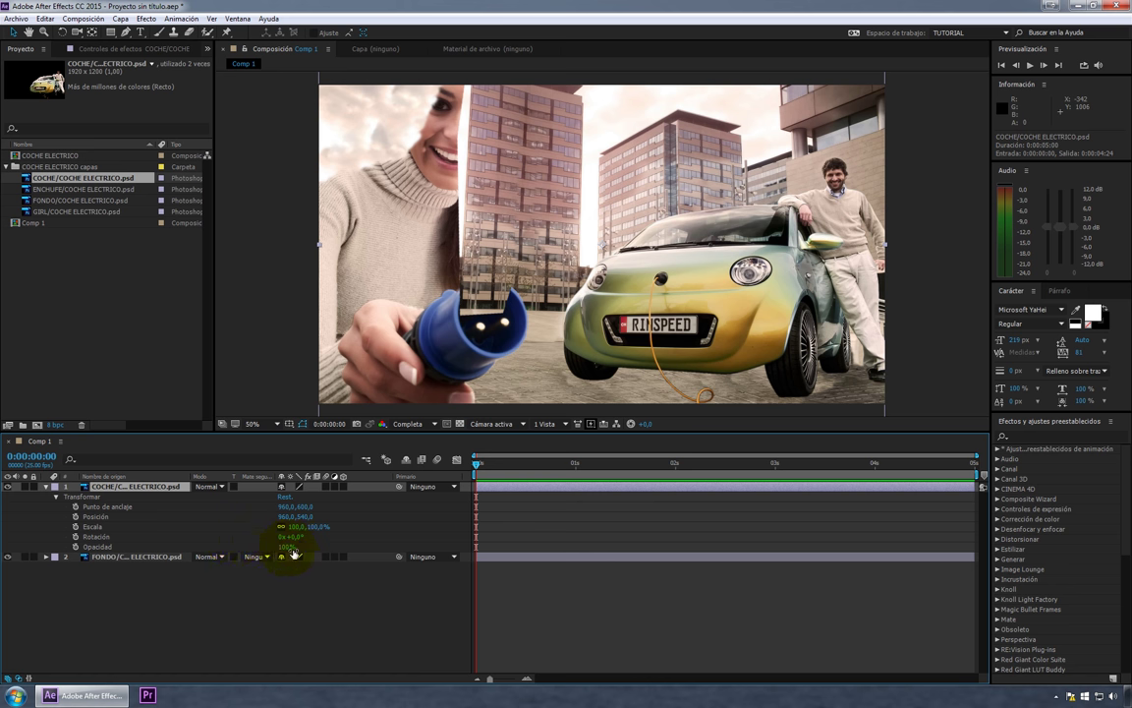
pyautogui.moveTo(286, 548); pyautogui.dragTo(335, 551)
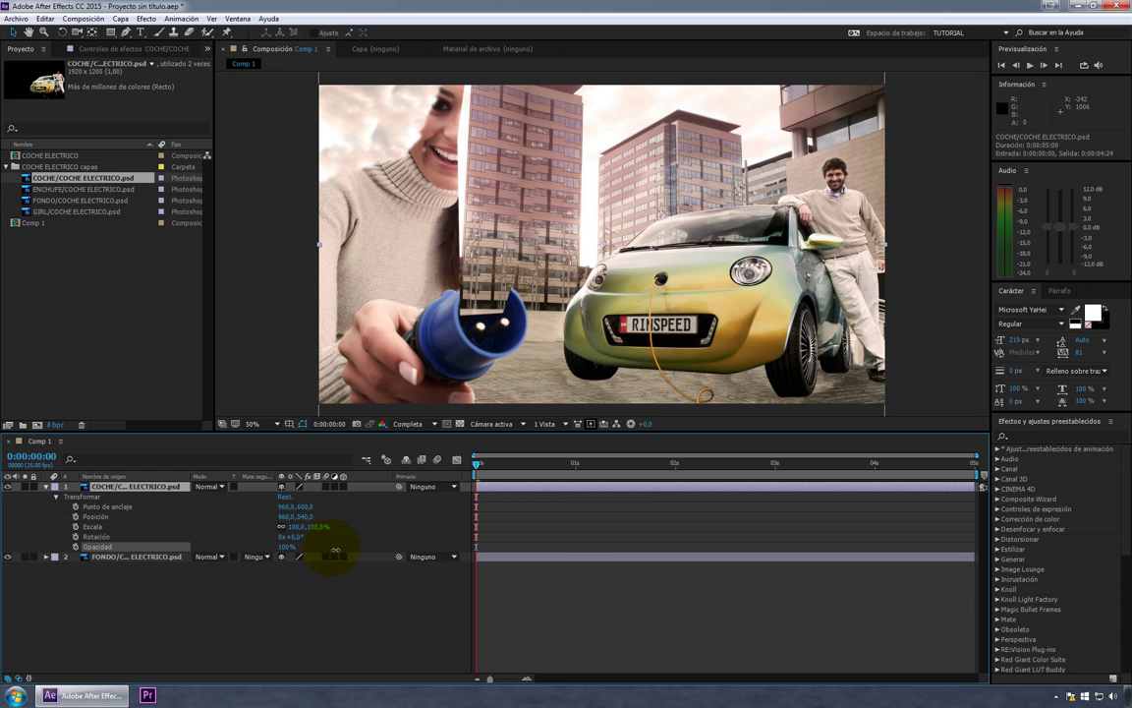
# Hide the FONDO layer, then try a 7° tilt on the car (undone) and scaling.
pyautogui.click(112, 559)
pyautogui.click(7, 556)
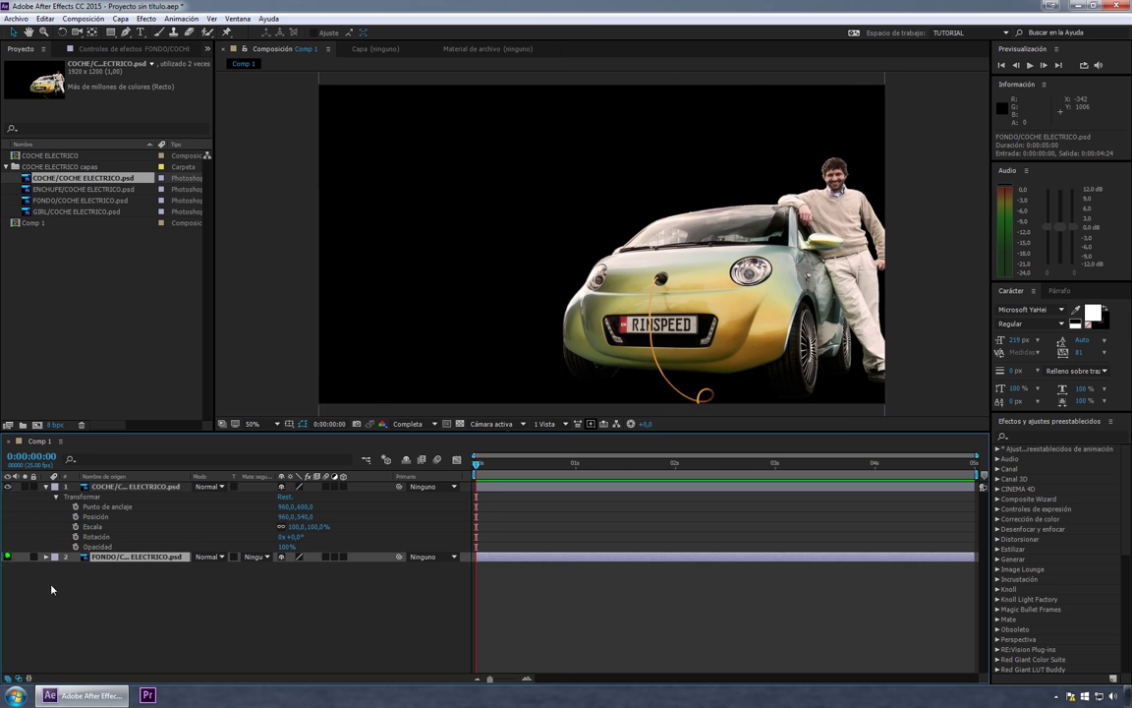
pyautogui.click(106, 499)
pyautogui.moveTo(285, 548)
pyautogui.mouseDown()
pyautogui.moveTo(258, 550)
pyautogui.moveTo(361, 545)
pyautogui.moveTo(304, 543)
pyautogui.mouseUp()
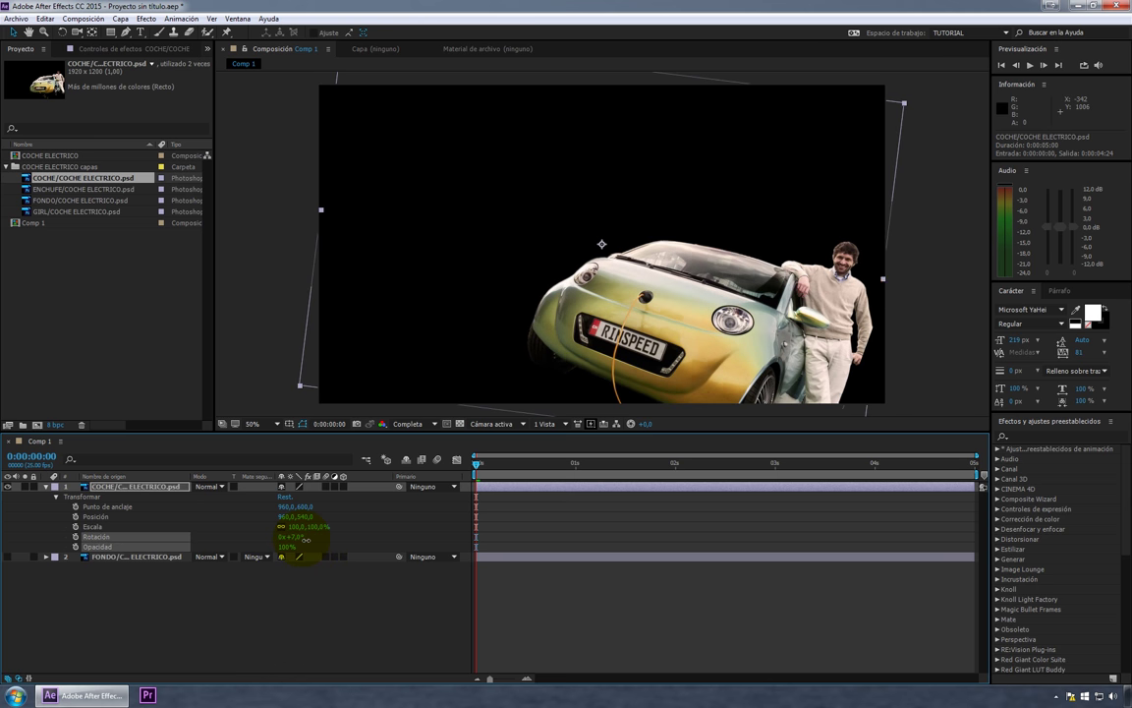
pyautogui.hotkey('ctrl', 'z')
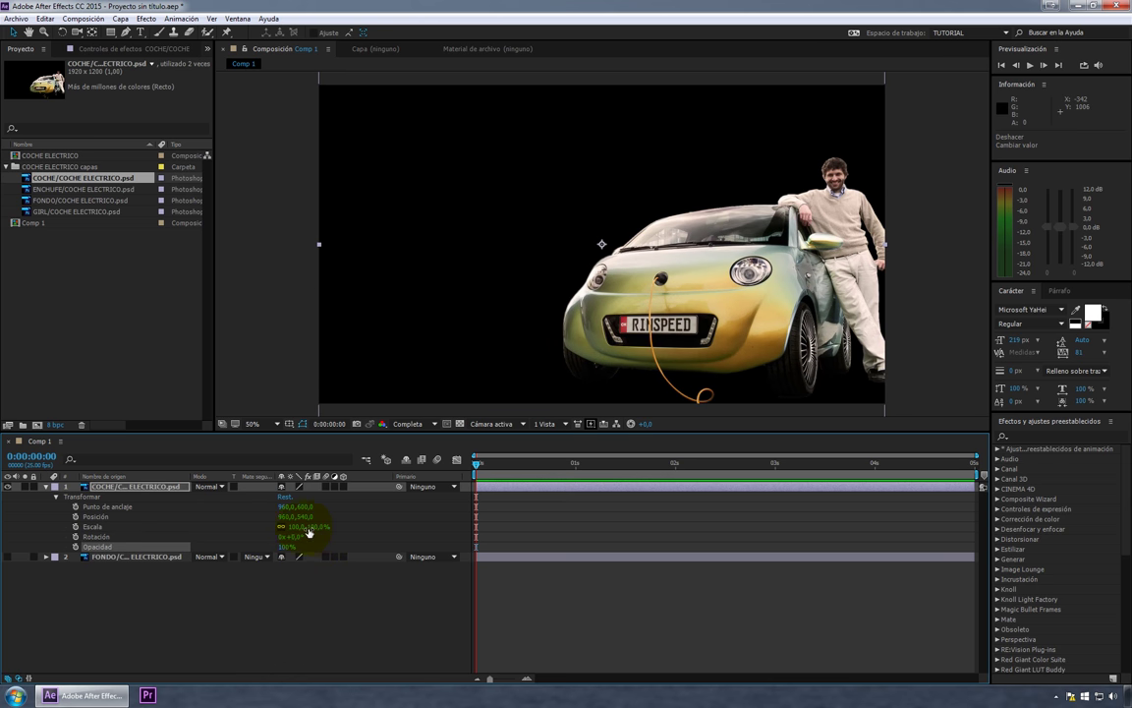
pyautogui.moveTo(318, 528); pyautogui.dragTo(318, 531)
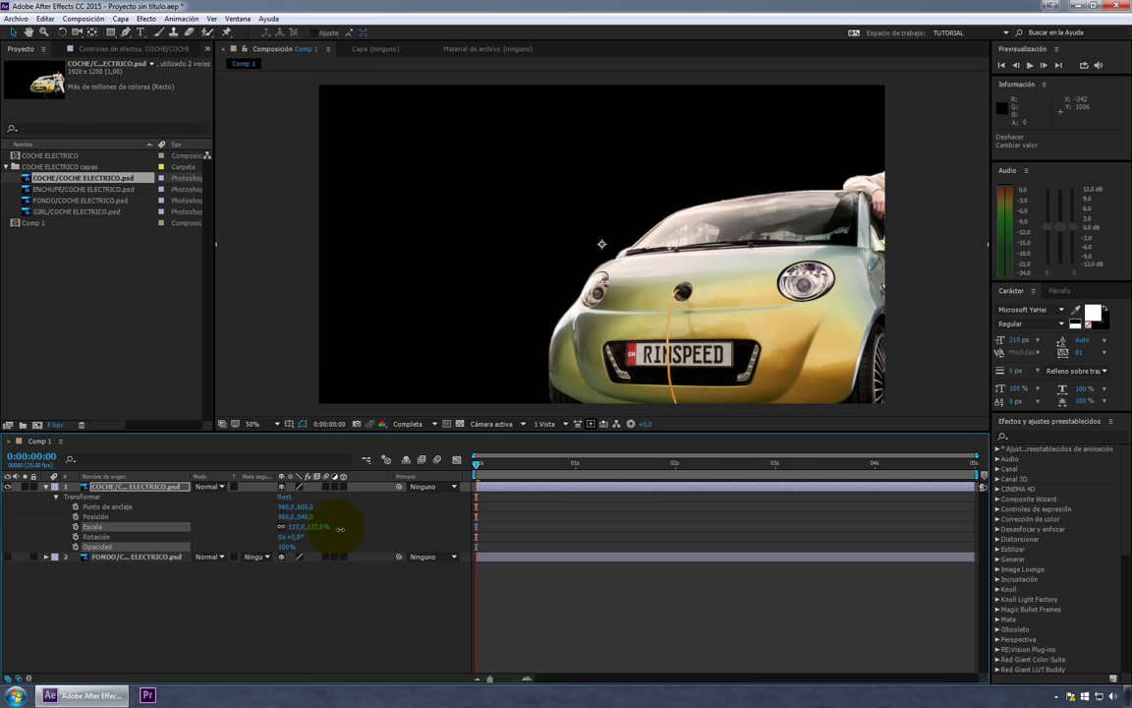
# Experiment with the car's position, anchor point, rotation and scale values.
pyautogui.click(123, 516)
pyautogui.moveTo(313, 521)
pyautogui.mouseDown()
pyautogui.moveTo(222, 526)
pyautogui.moveTo(122, 509)
pyautogui.mouseUp()
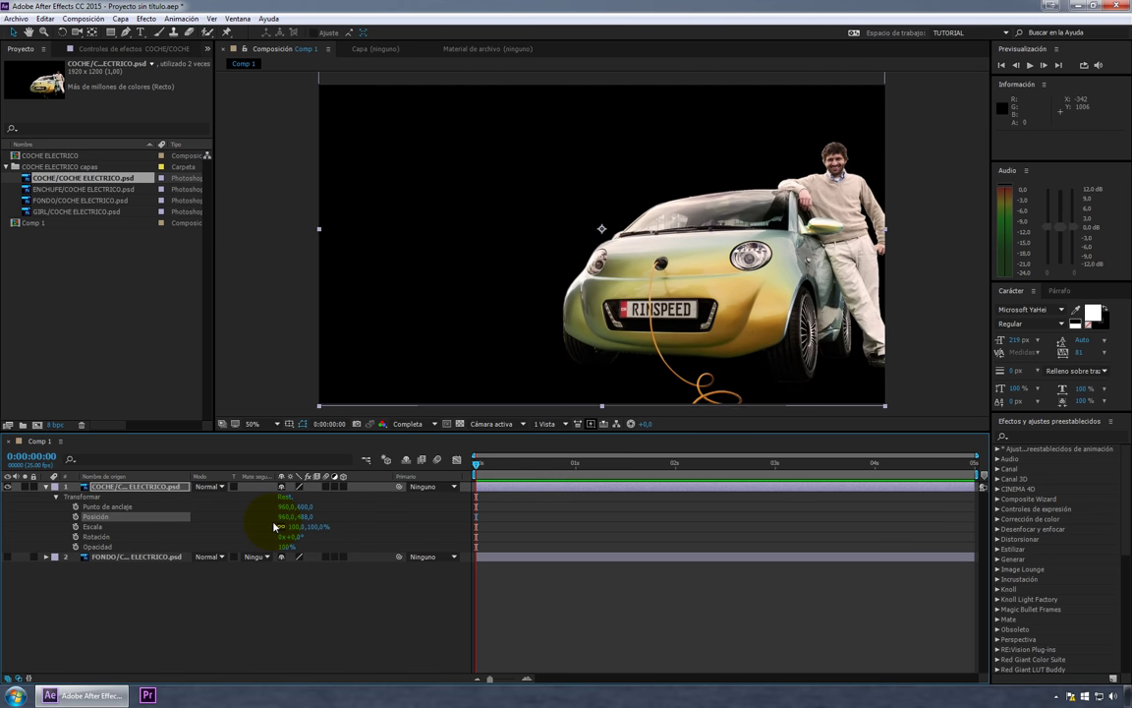
pyautogui.click(123, 507)
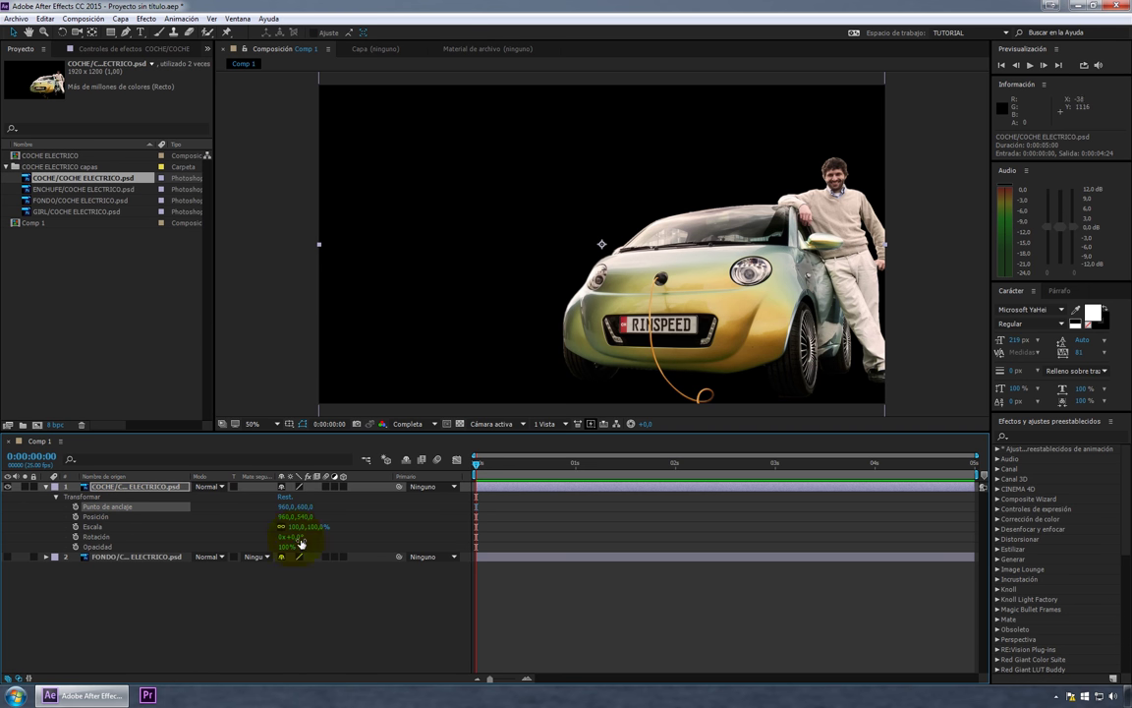
pyautogui.moveTo(296, 538); pyautogui.dragTo(318, 536)
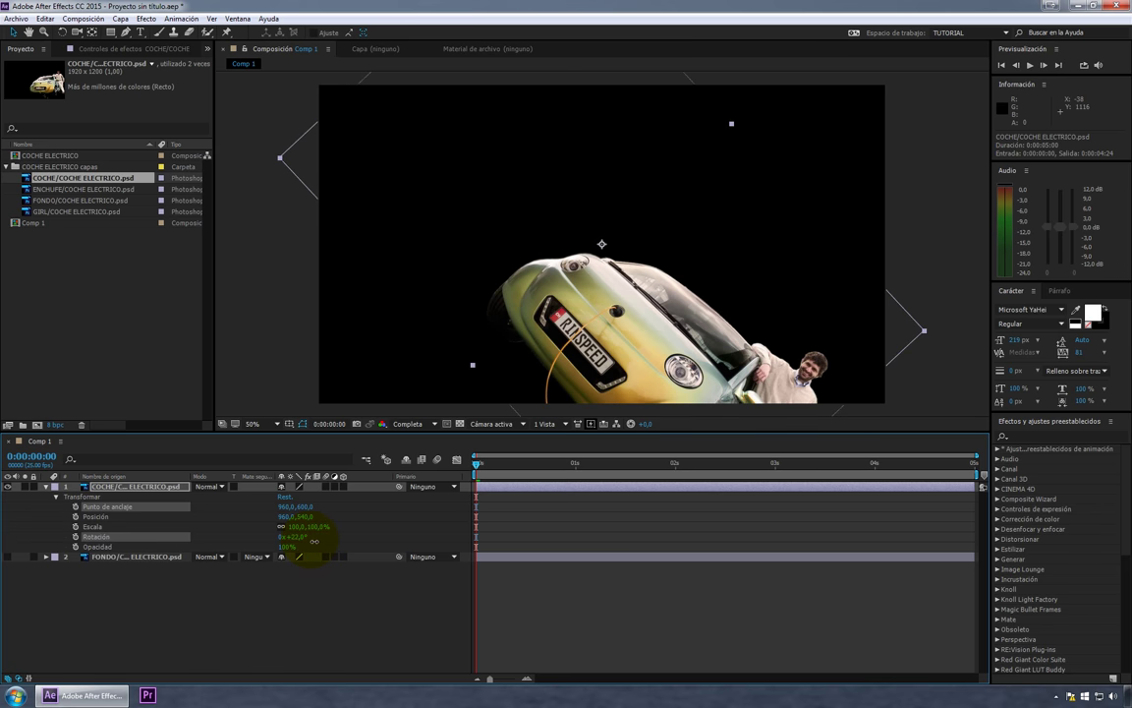
pyautogui.hotkey('ctrl', 'z')
pyautogui.moveTo(320, 528); pyautogui.dragTo(321, 530)
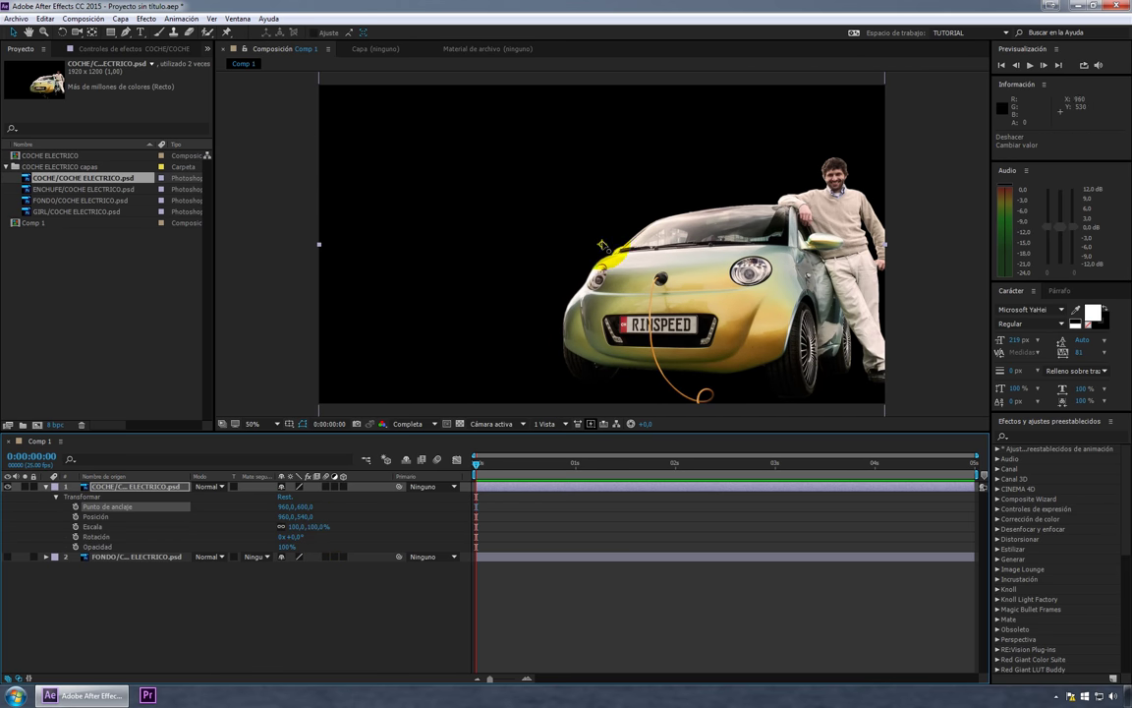
pyautogui.moveTo(603, 245); pyautogui.dragTo(580, 276)
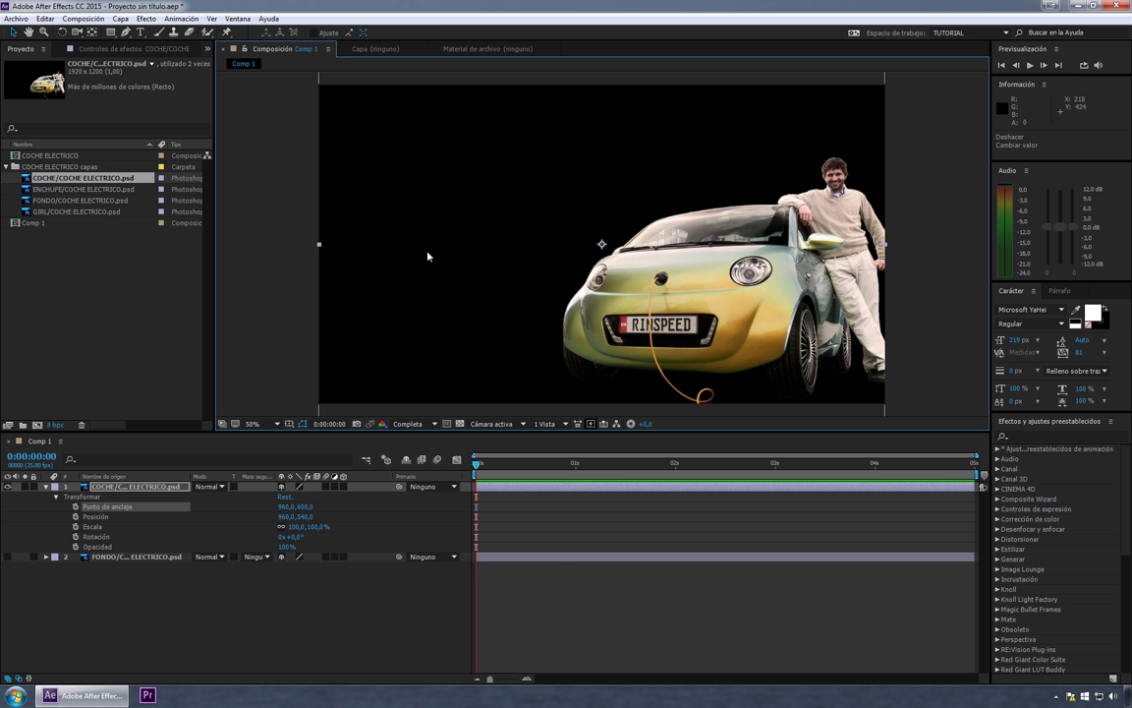
pyautogui.click(91, 31)
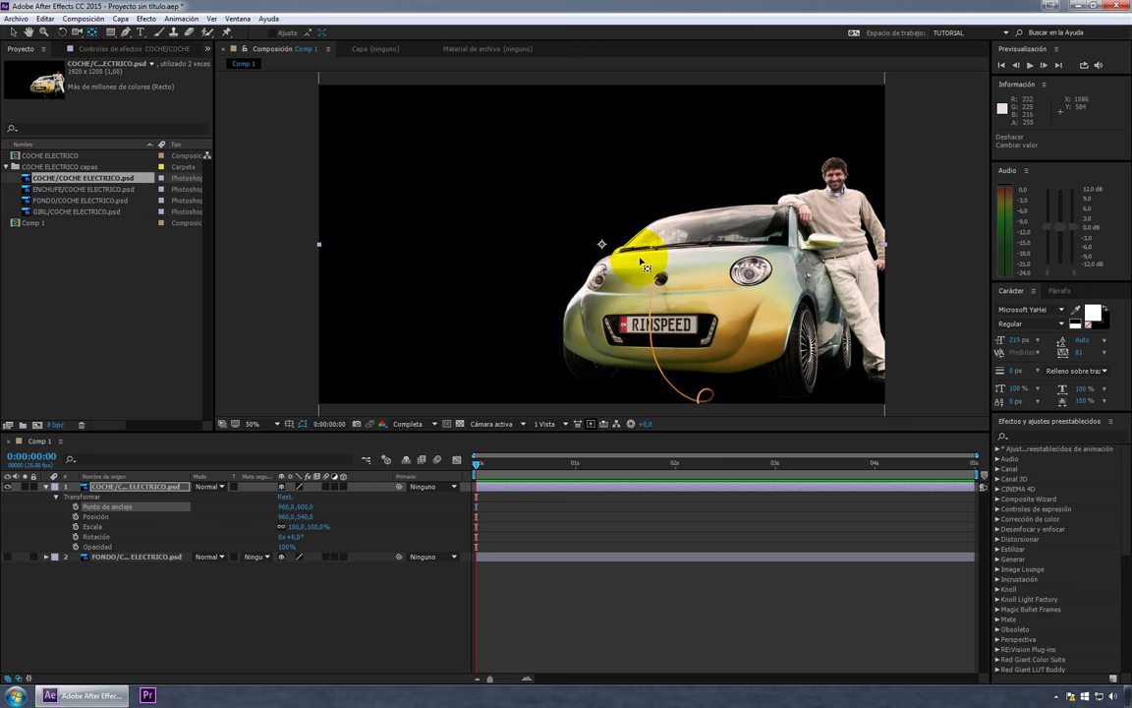
pyautogui.moveTo(602, 243)
pyautogui.mouseDown()
pyautogui.moveTo(704, 288)
pyautogui.moveTo(757, 288)
pyautogui.mouseUp()
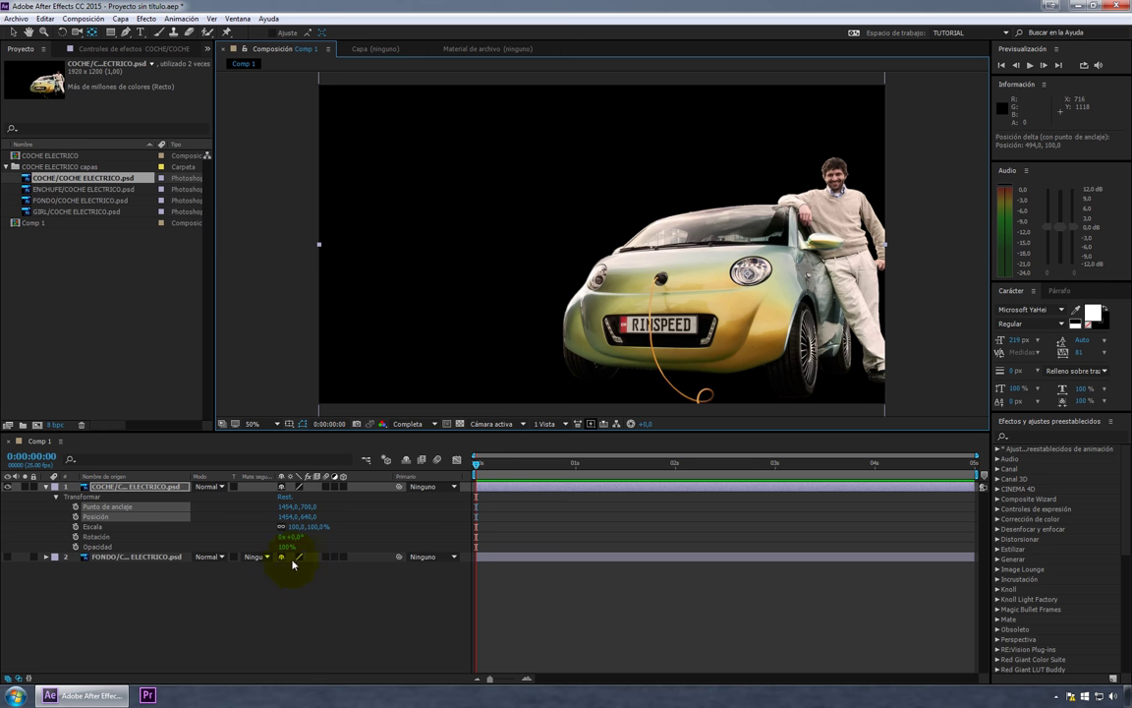
pyautogui.moveTo(300, 542); pyautogui.dragTo(265, 538)
pyautogui.hotkey('ctrl', 'z')
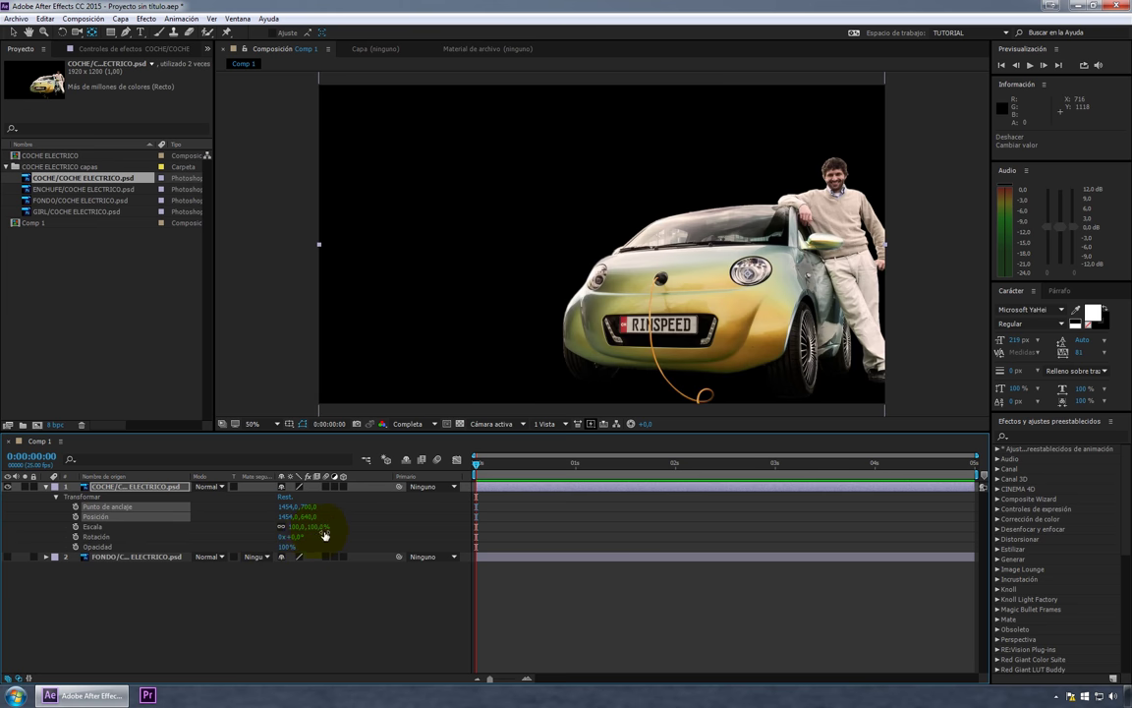
pyautogui.moveTo(319, 527); pyautogui.dragTo(349, 529)
pyautogui.hotkey('ctrl', 'z')
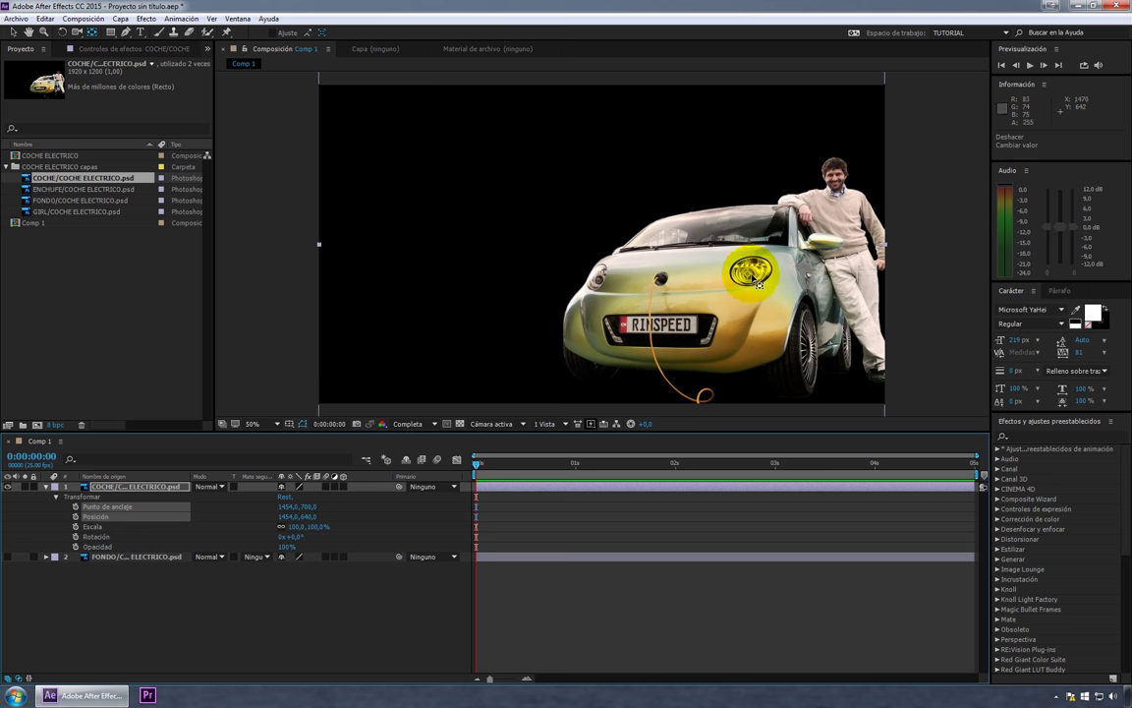
pyautogui.moveTo(714, 264); pyautogui.dragTo(635, 336)
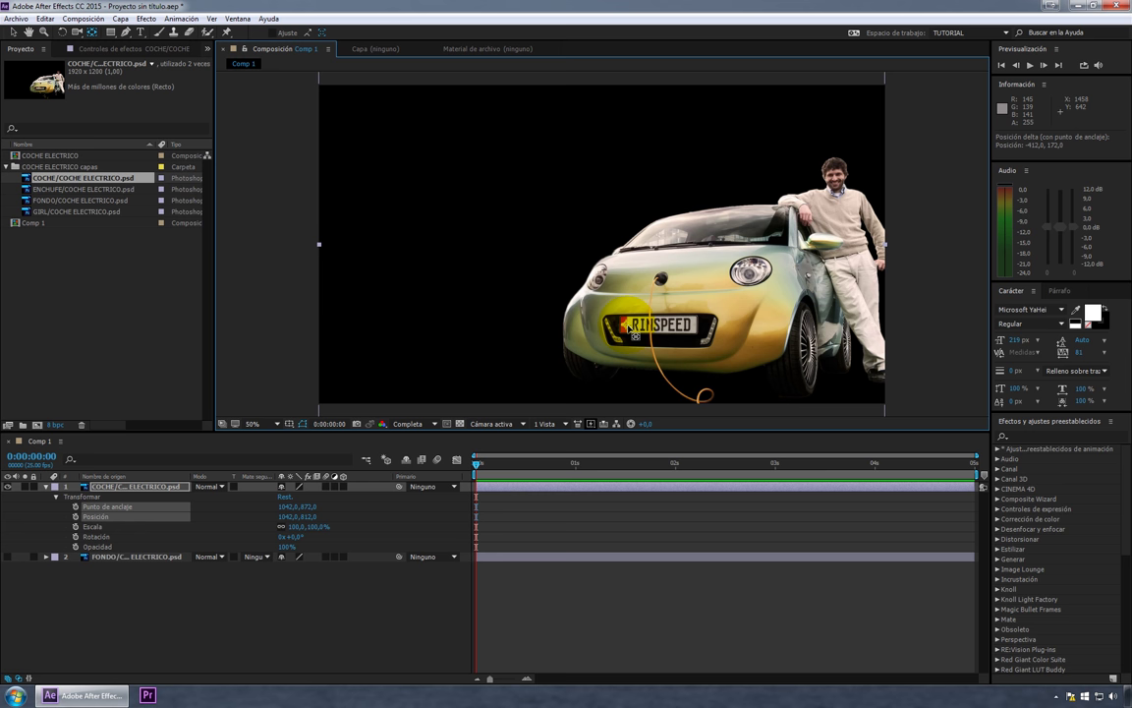
pyautogui.moveTo(301, 542); pyautogui.dragTo(321, 537)
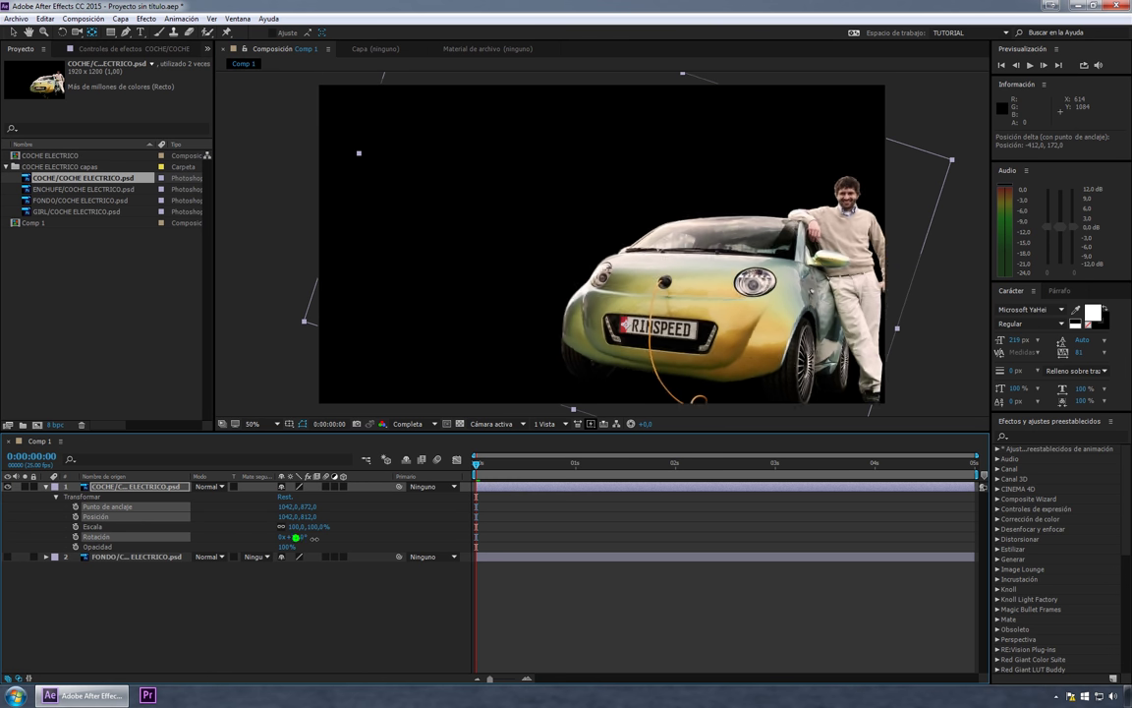
pyautogui.hotkey('ctrl', 'z')
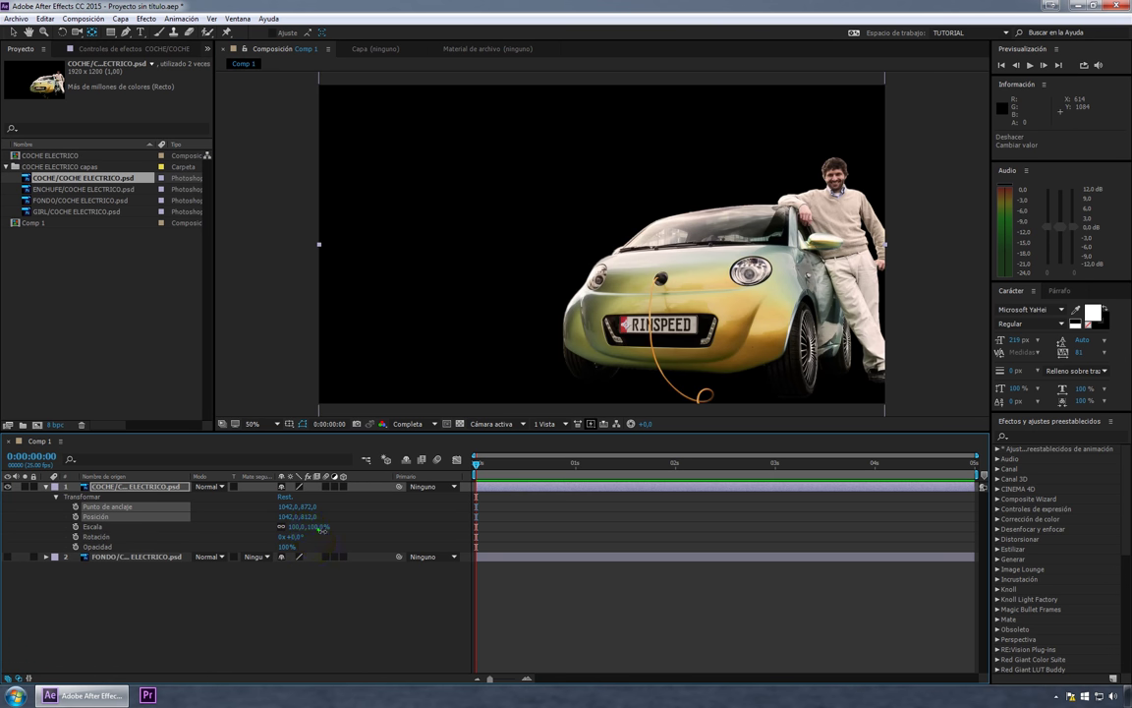
pyautogui.moveTo(320, 529); pyautogui.dragTo(342, 528)
pyautogui.hotkey('ctrl', 'z')
pyautogui.hotkey('ctrl', 'alt', 'Home')
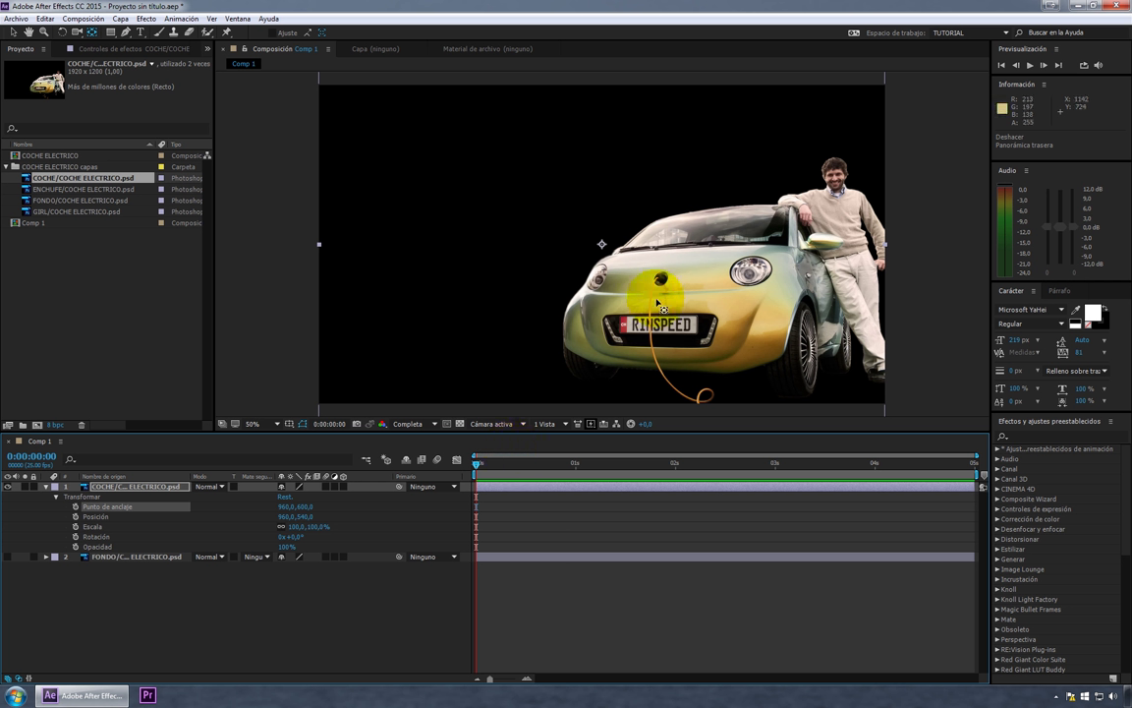
pyautogui.click(489, 465)
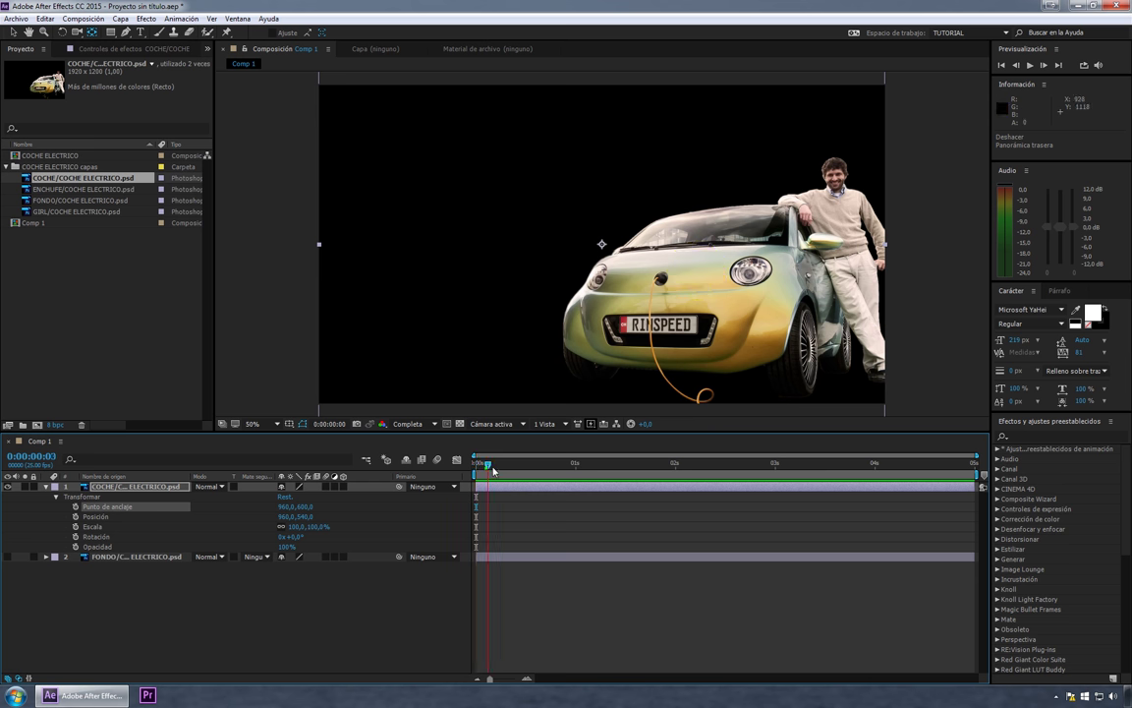
pyautogui.moveTo(488, 465); pyautogui.dragTo(478, 463)
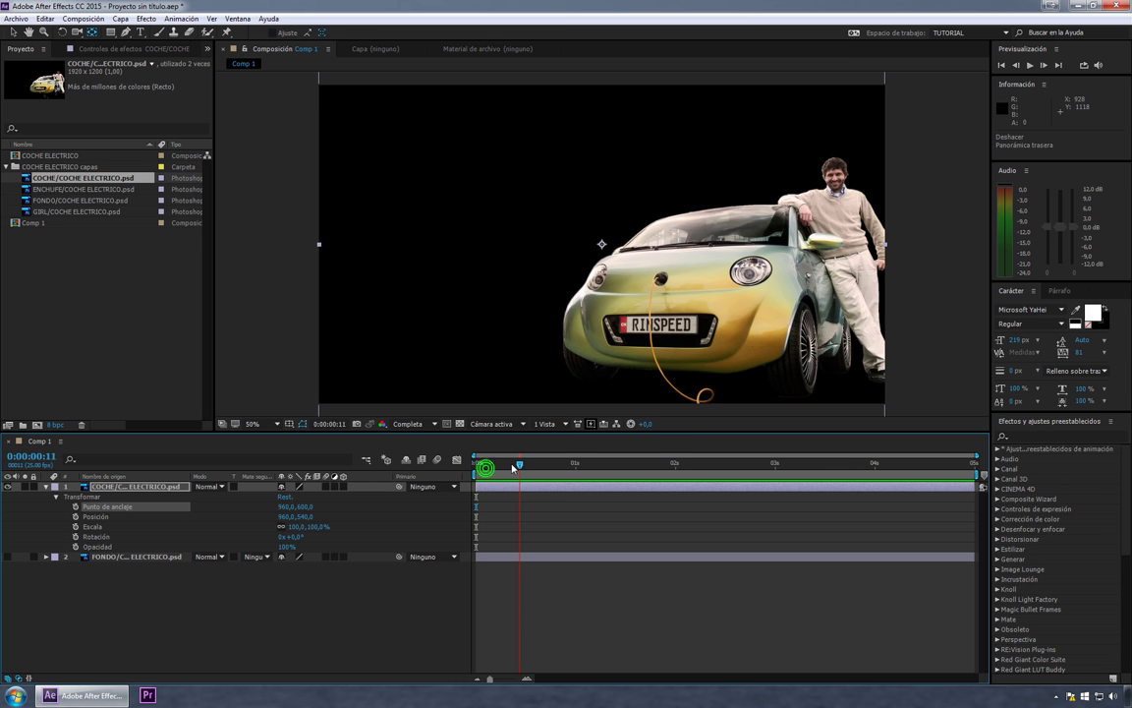
pyautogui.click(93, 527)
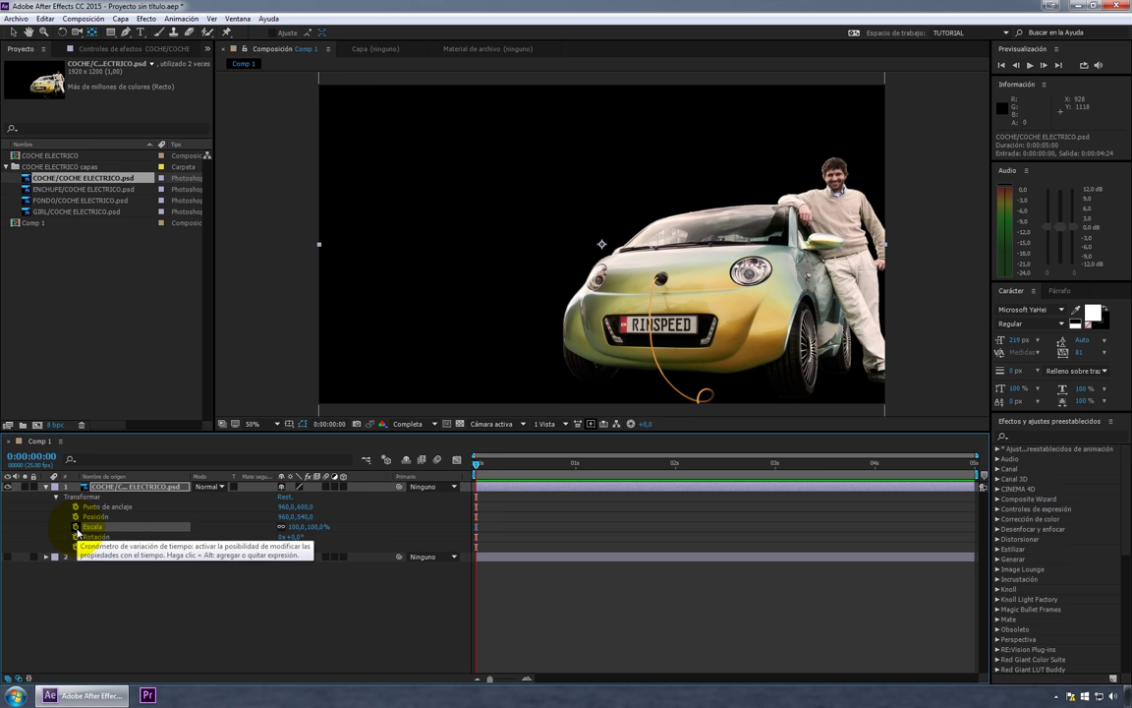
# Keyframe the COCHE layer's Escala at 100% at the start, then enlarge it to about 113% later in the clip.
pyautogui.click(76, 529)
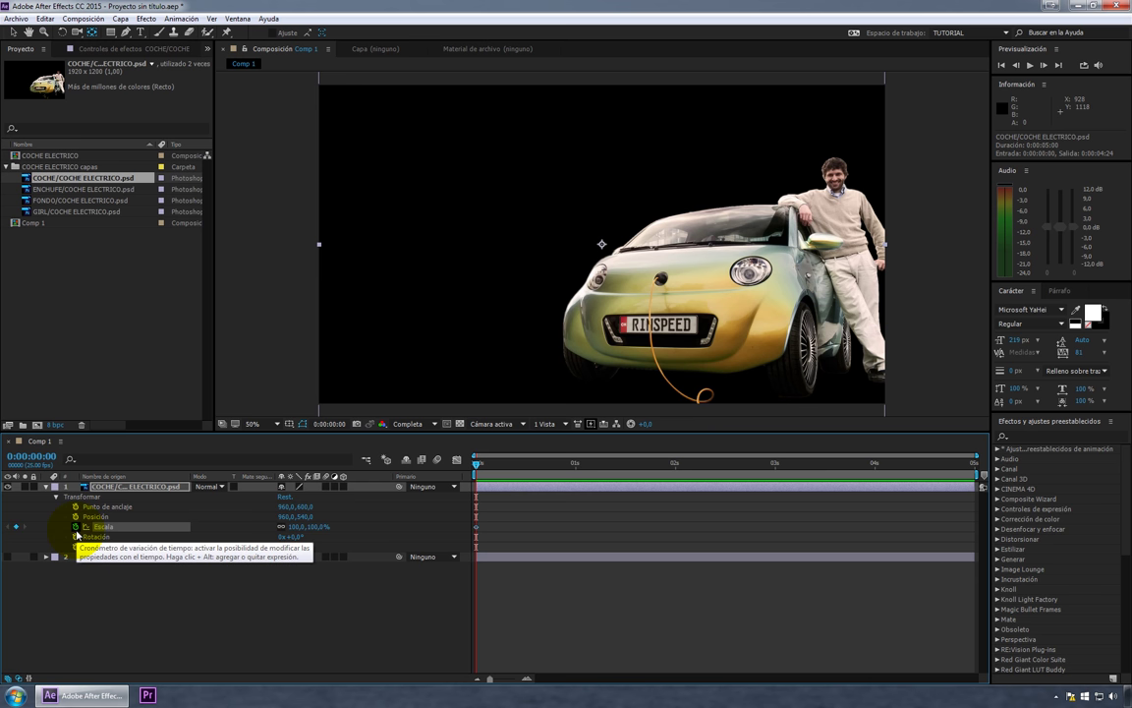
pyautogui.click(517, 462)
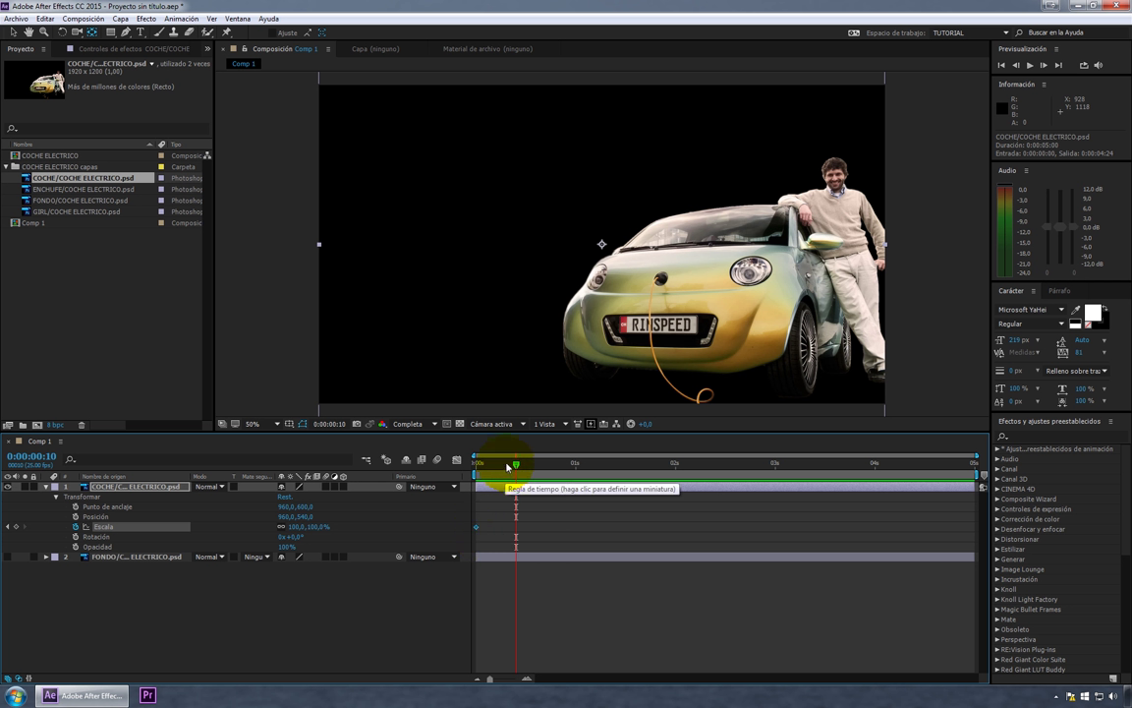
pyautogui.click(477, 468)
pyautogui.moveTo(486, 466); pyautogui.dragTo(478, 468)
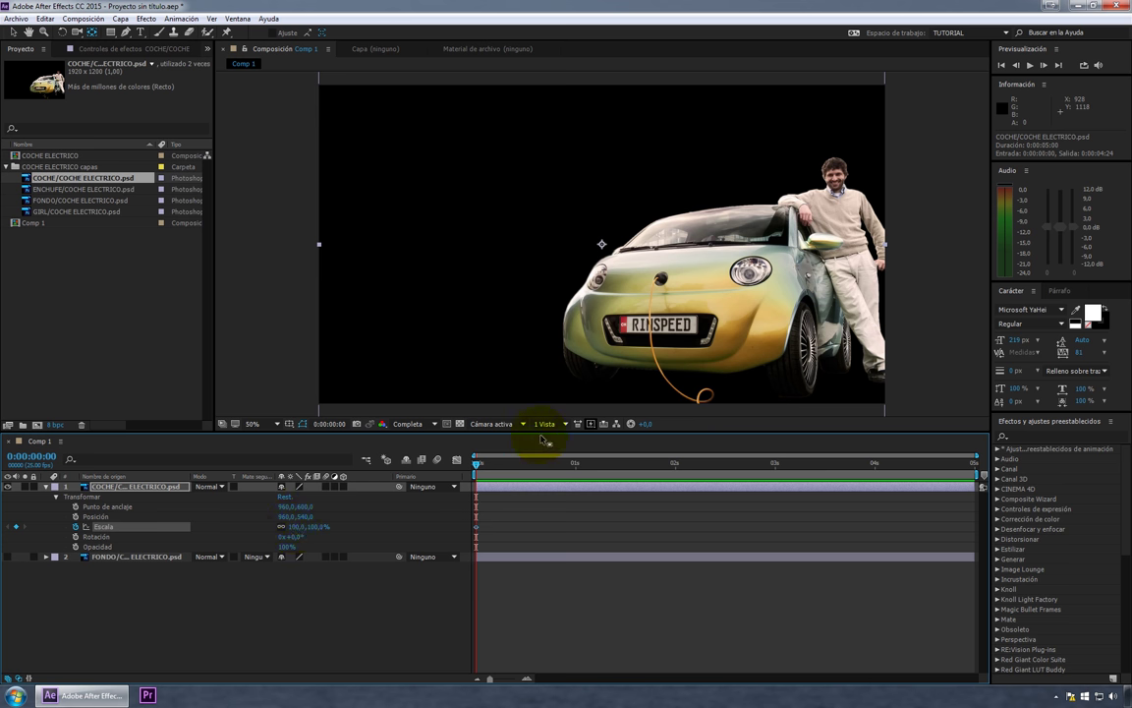
pyautogui.moveTo(492, 465); pyautogui.dragTo(984, 464)
pyautogui.moveTo(320, 530); pyautogui.dragTo(326, 529)
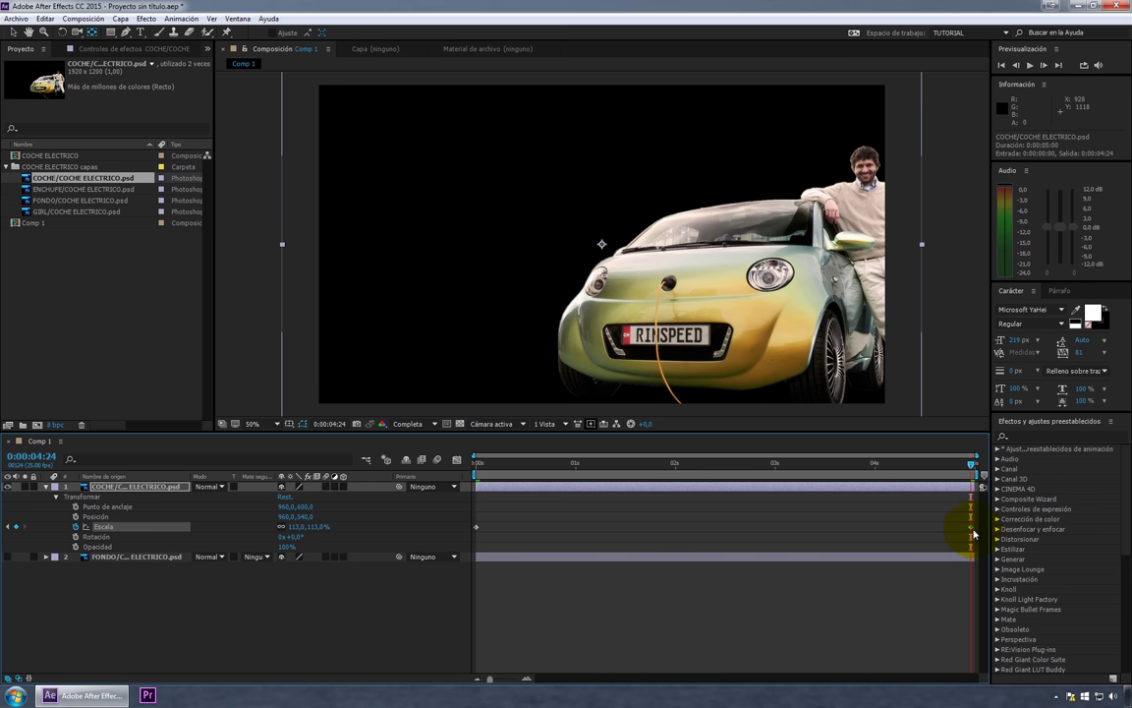
# Scrub through the clip to check the car growing from 100% to 113% at the end.
pyautogui.moveTo(963, 464); pyautogui.dragTo(457, 462)
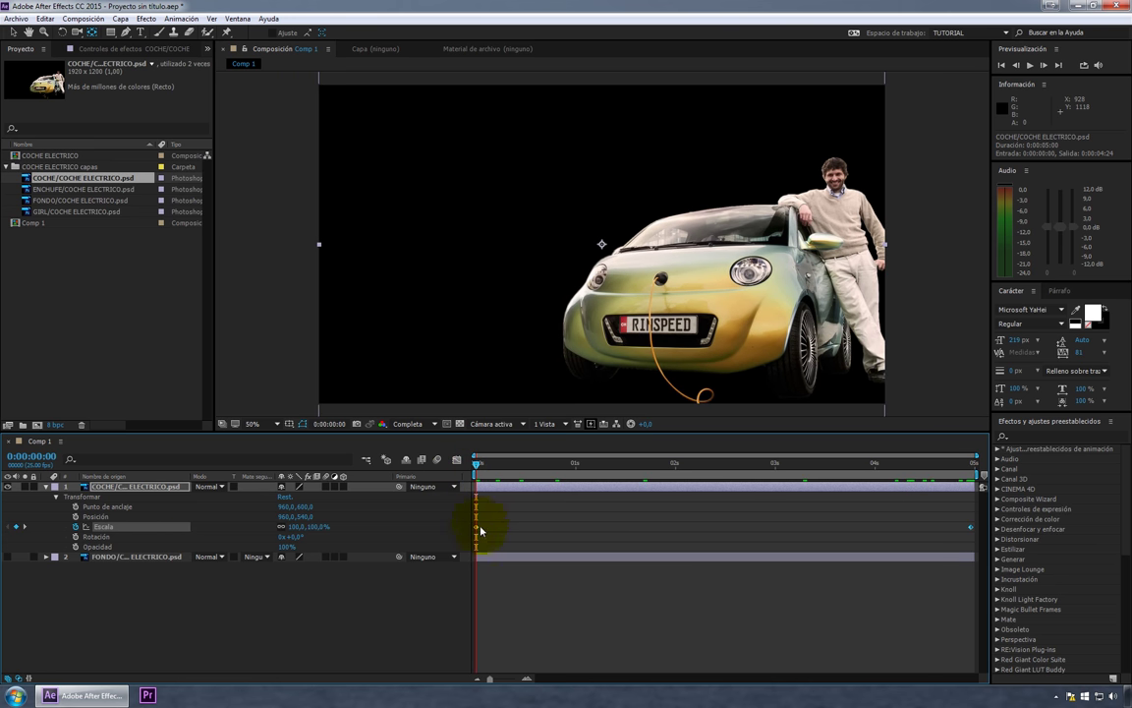
pyautogui.moveTo(477, 462); pyautogui.dragTo(978, 464)
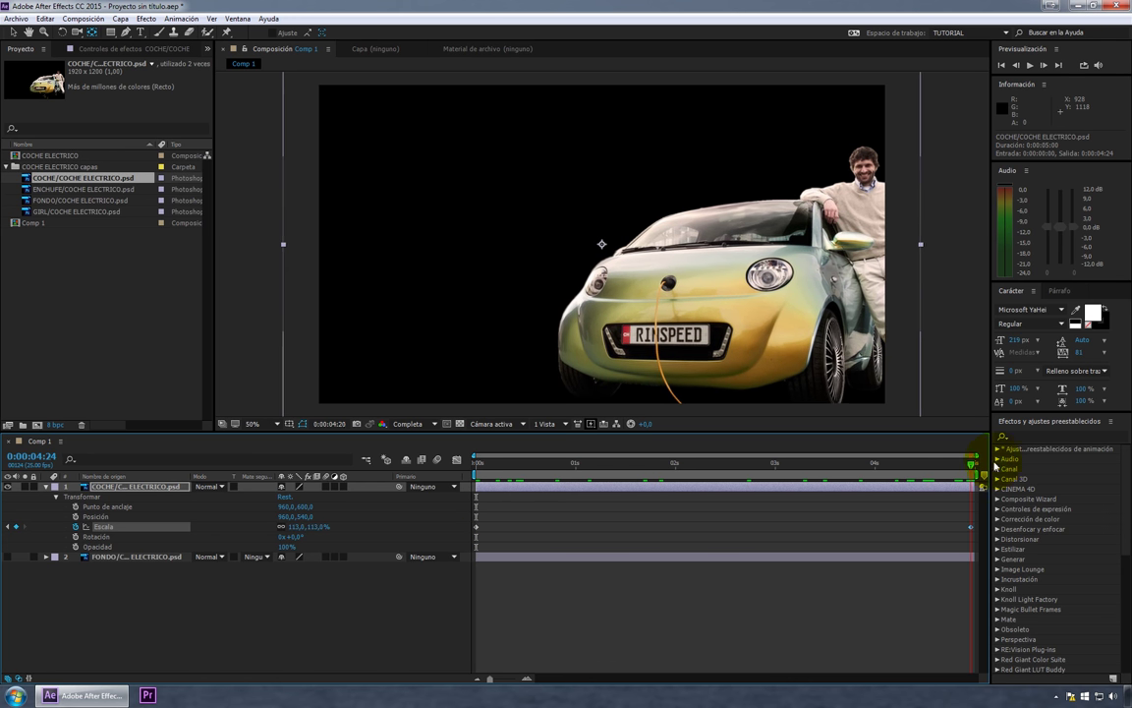
pyautogui.click(968, 529)
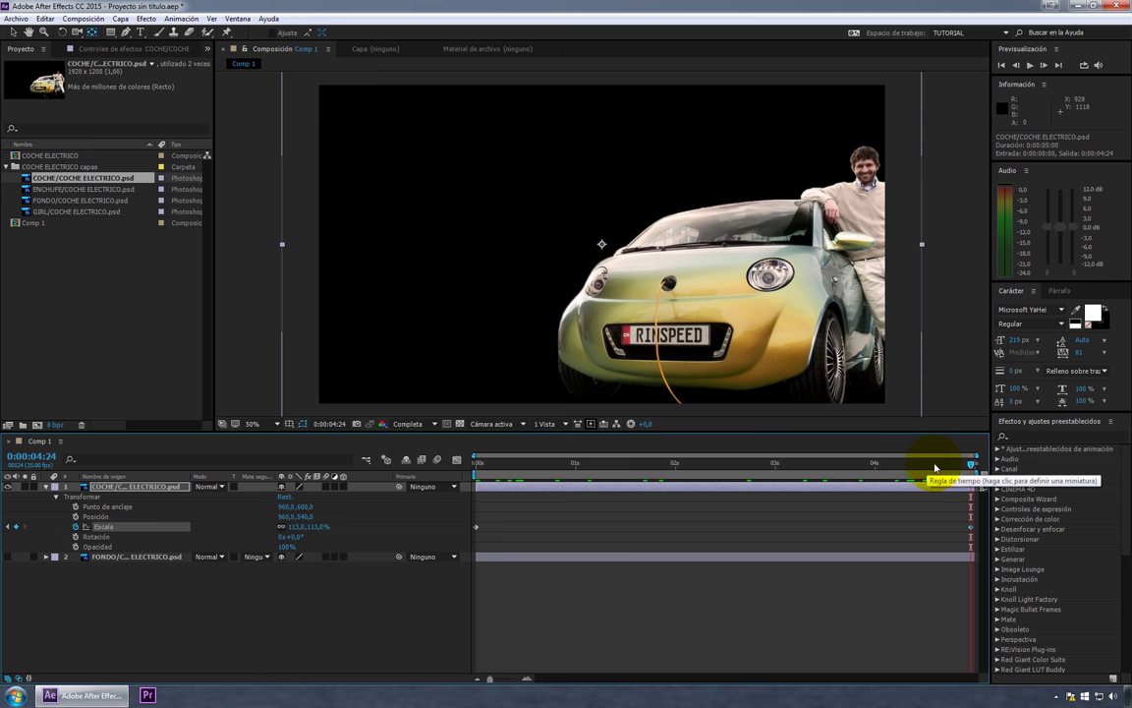
pyautogui.moveTo(958, 468); pyautogui.dragTo(534, 472)
pyautogui.moveTo(478, 473); pyautogui.dragTo(468, 473)
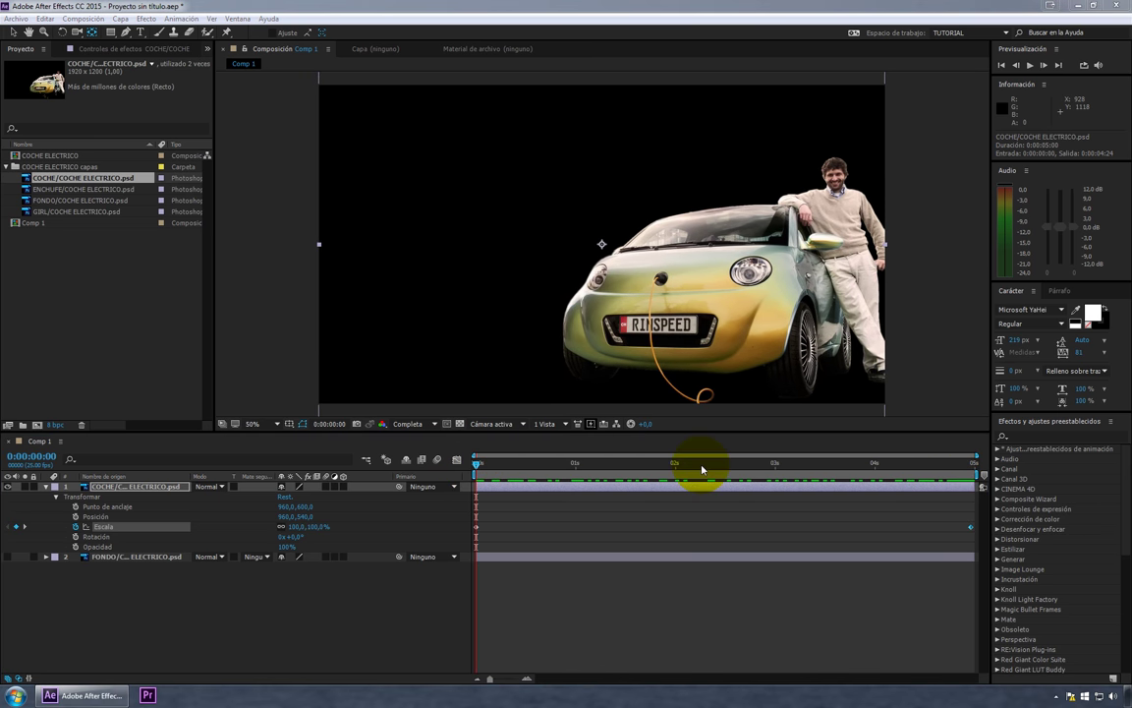
# Turn on the FONDO street background and scrub to preview the car's 100–113% zoom over it.
pyautogui.click(478, 529)
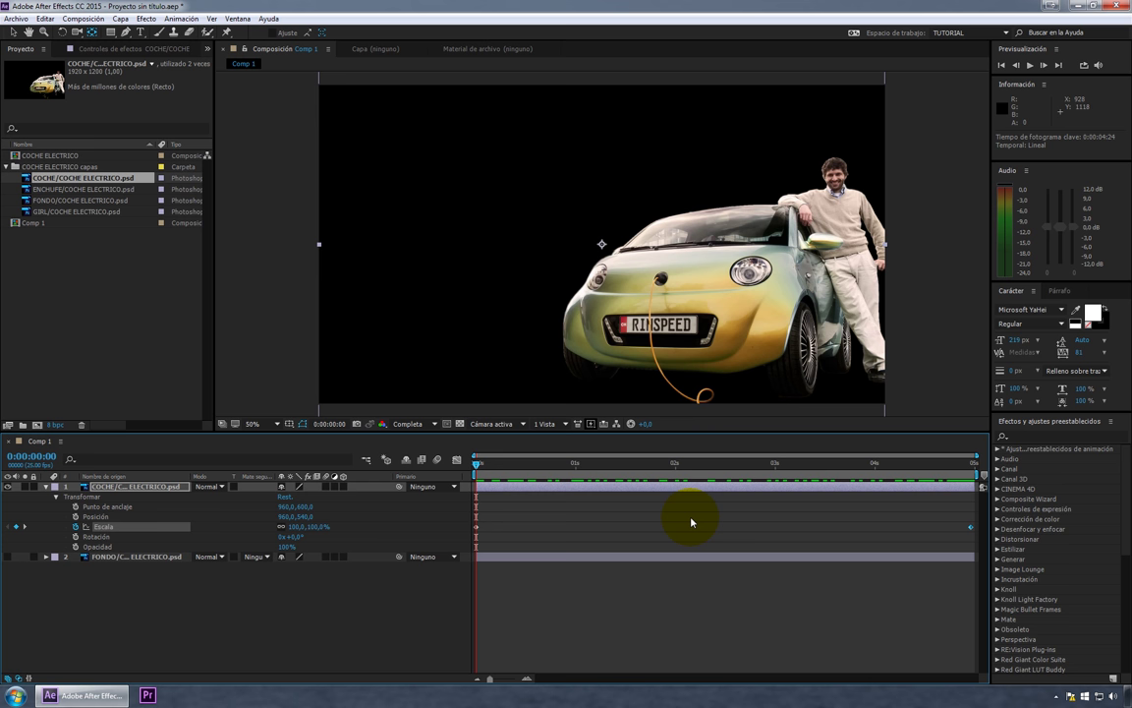
pyautogui.click(589, 626)
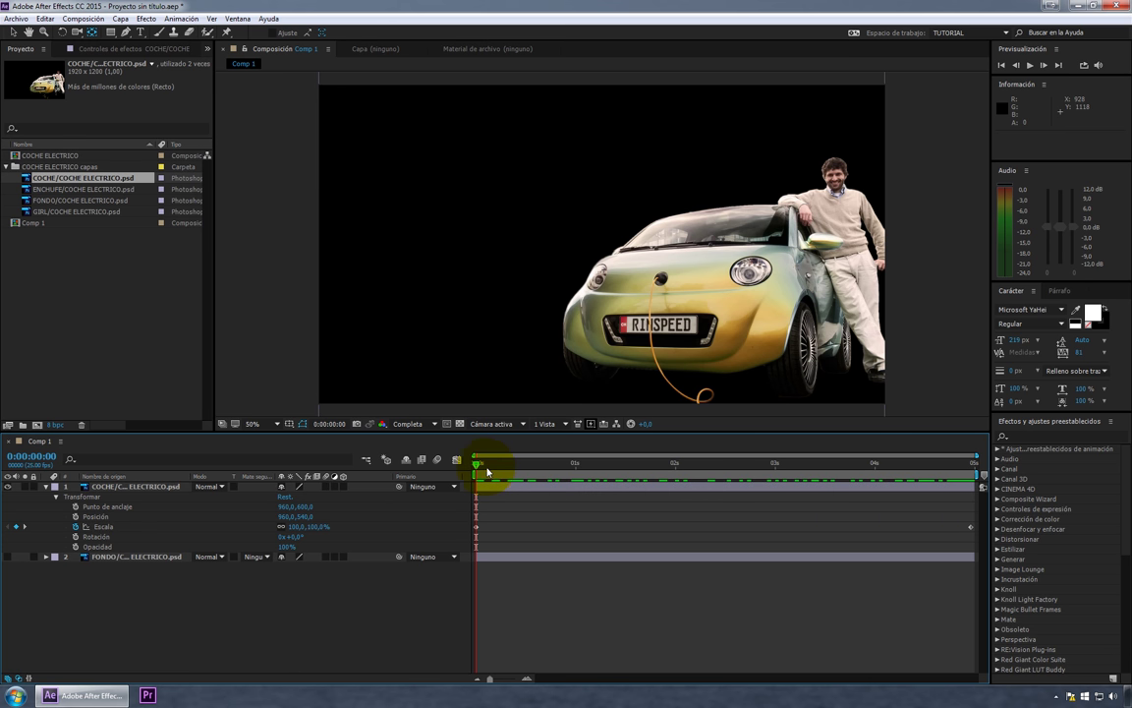
pyautogui.moveTo(518, 470)
pyautogui.mouseDown()
pyautogui.moveTo(925, 478)
pyautogui.moveTo(462, 477)
pyautogui.mouseUp()
pyautogui.click(8, 556)
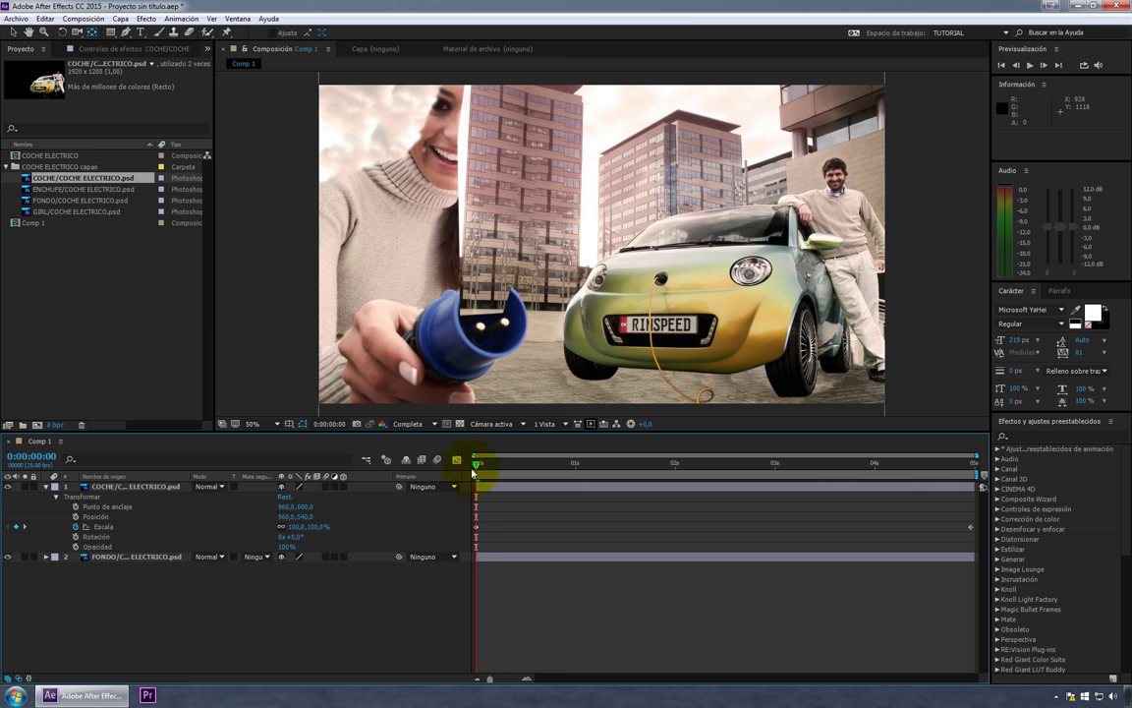
pyautogui.moveTo(482, 464); pyautogui.dragTo(719, 474)
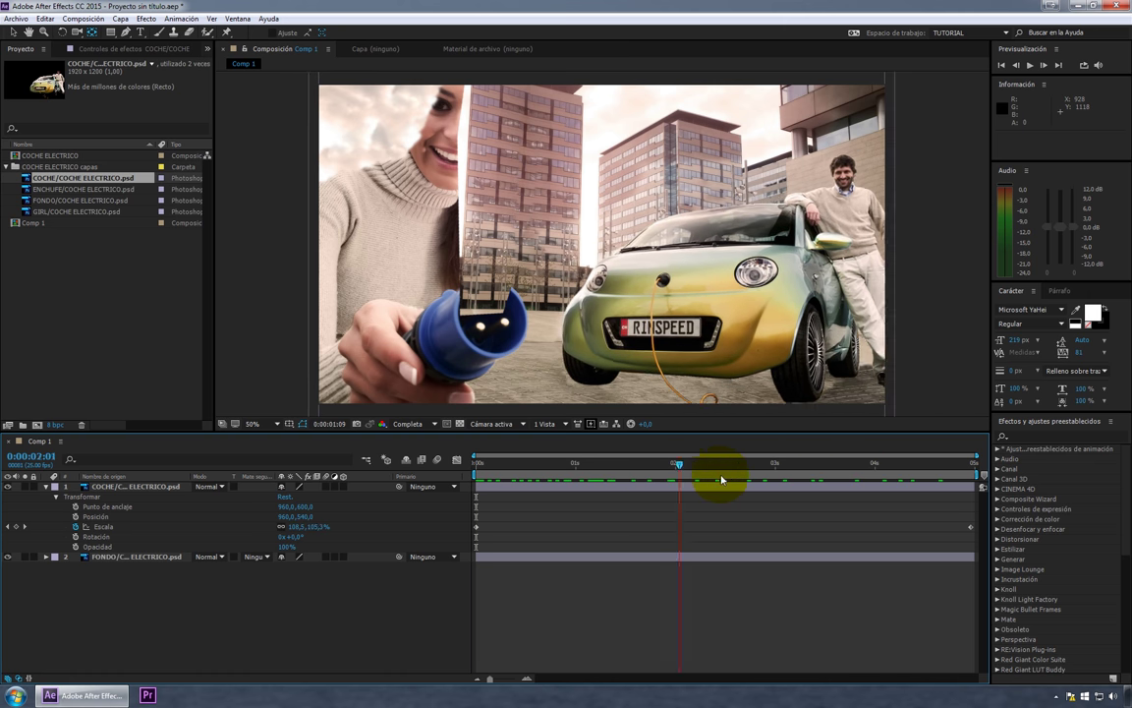
pyautogui.moveTo(719, 475)
pyautogui.mouseDown()
pyautogui.moveTo(900, 479)
pyautogui.moveTo(462, 485)
pyautogui.mouseUp()
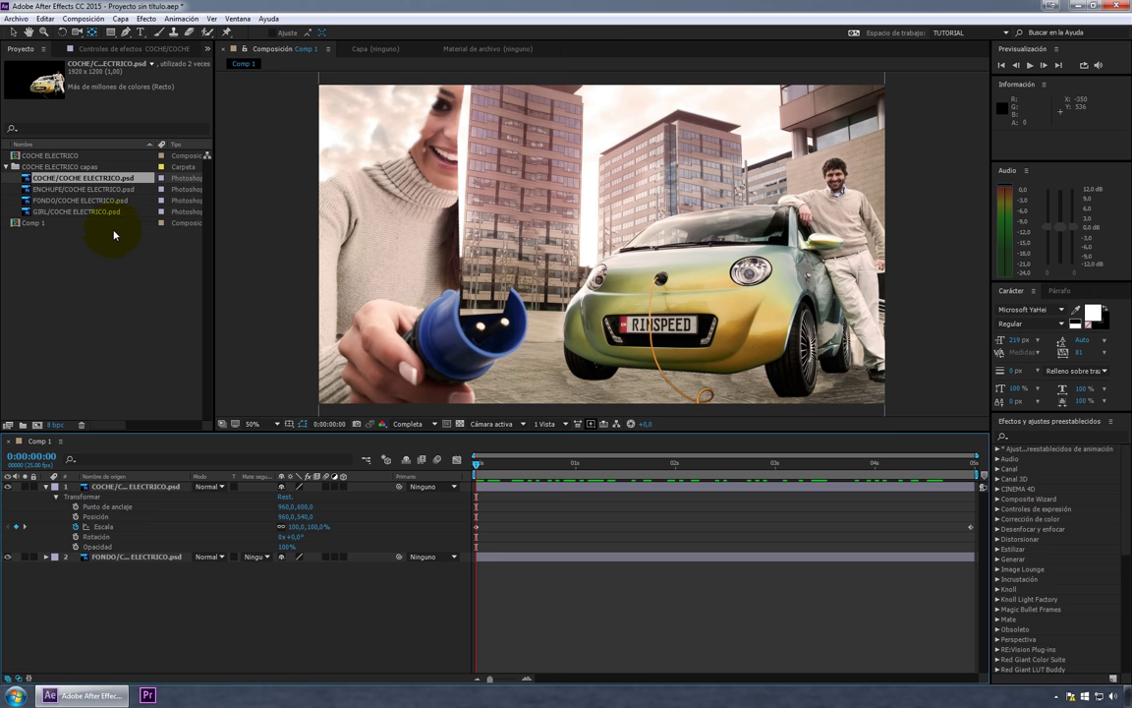
# Add GIRL/COCHE ELECTRICO.psd as the top layer and reveal its Transform Escala property.
pyautogui.moveTo(104, 214)
pyautogui.mouseDown()
pyautogui.moveTo(122, 246)
pyautogui.moveTo(114, 487)
pyautogui.mouseUp()
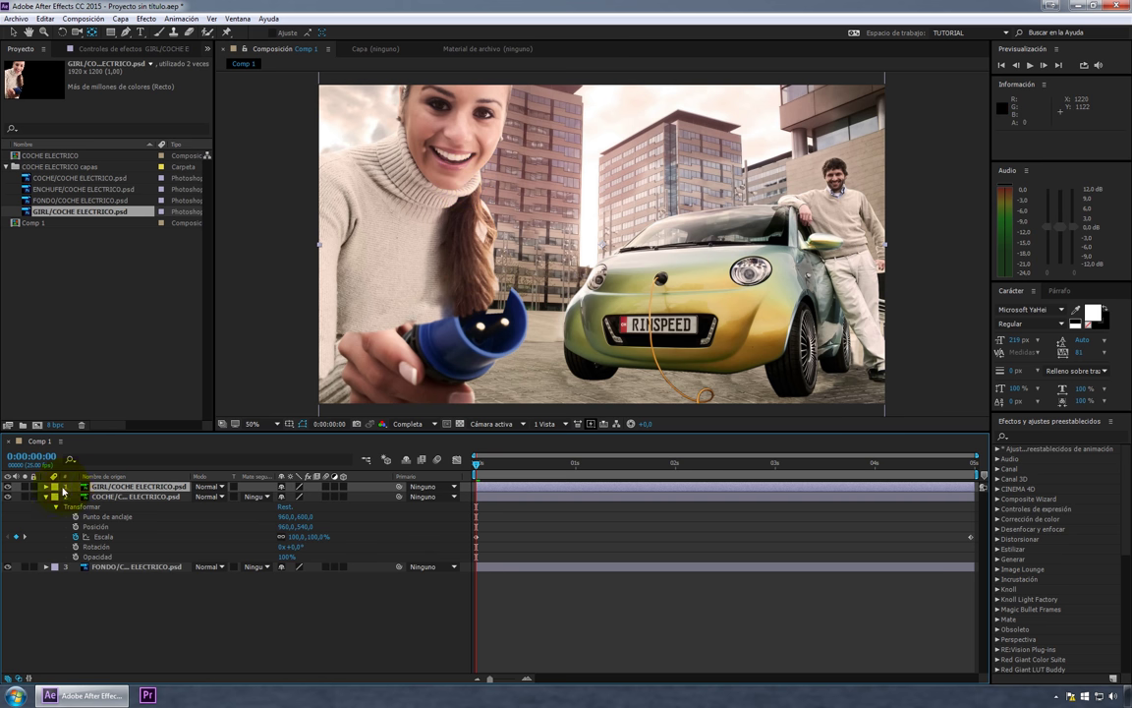
pyautogui.click(47, 487)
pyautogui.click(56, 496)
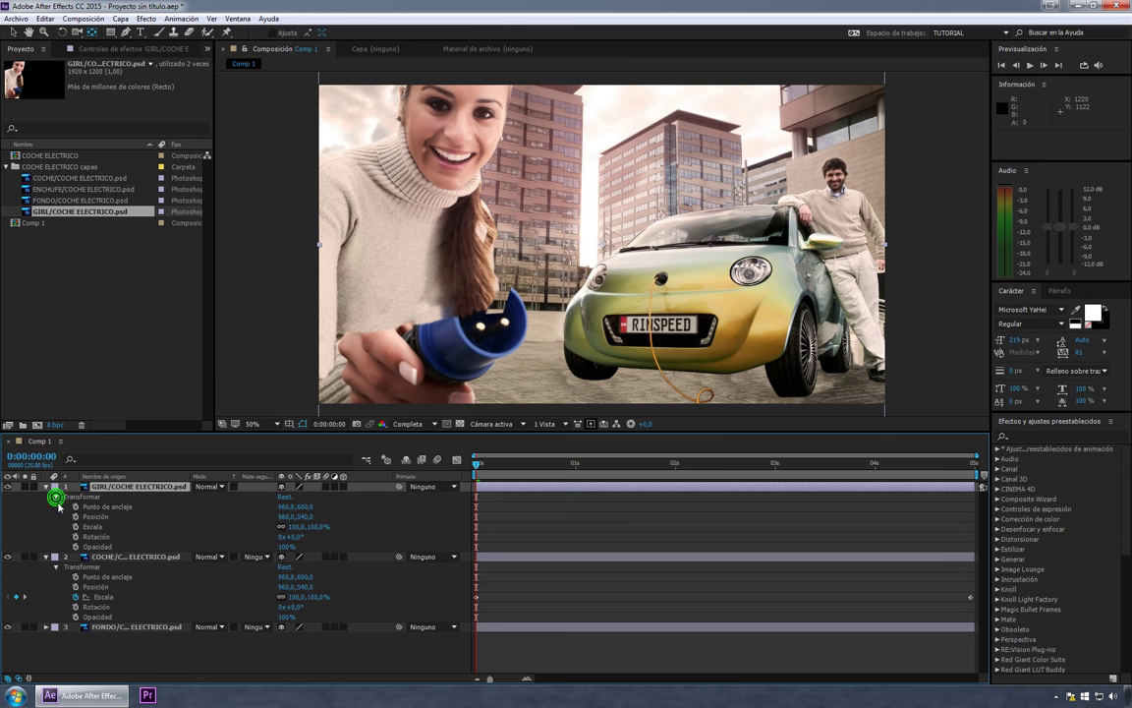
pyautogui.click(93, 528)
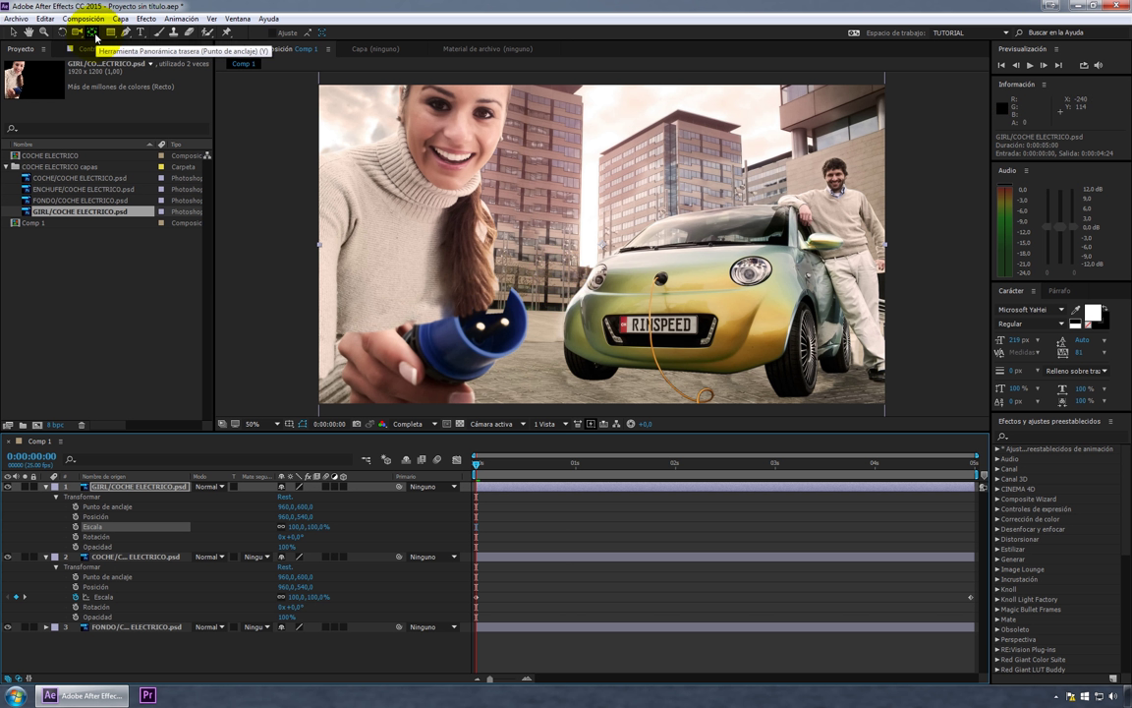
pyautogui.click(92, 32)
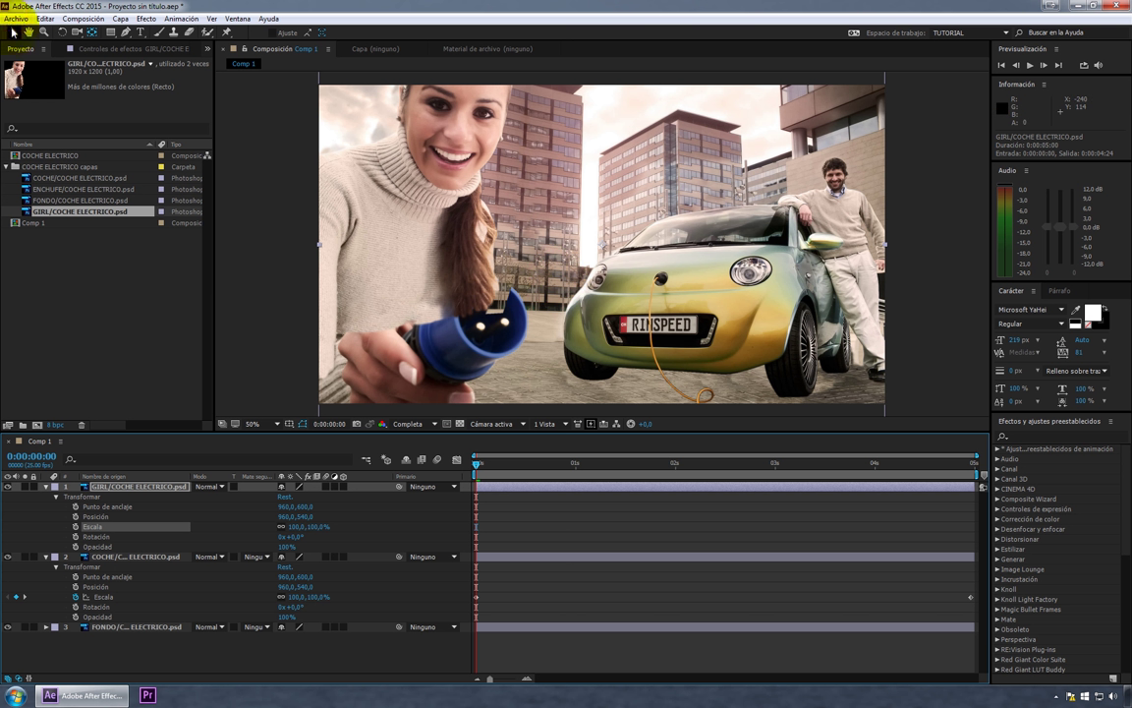
pyautogui.click(13, 32)
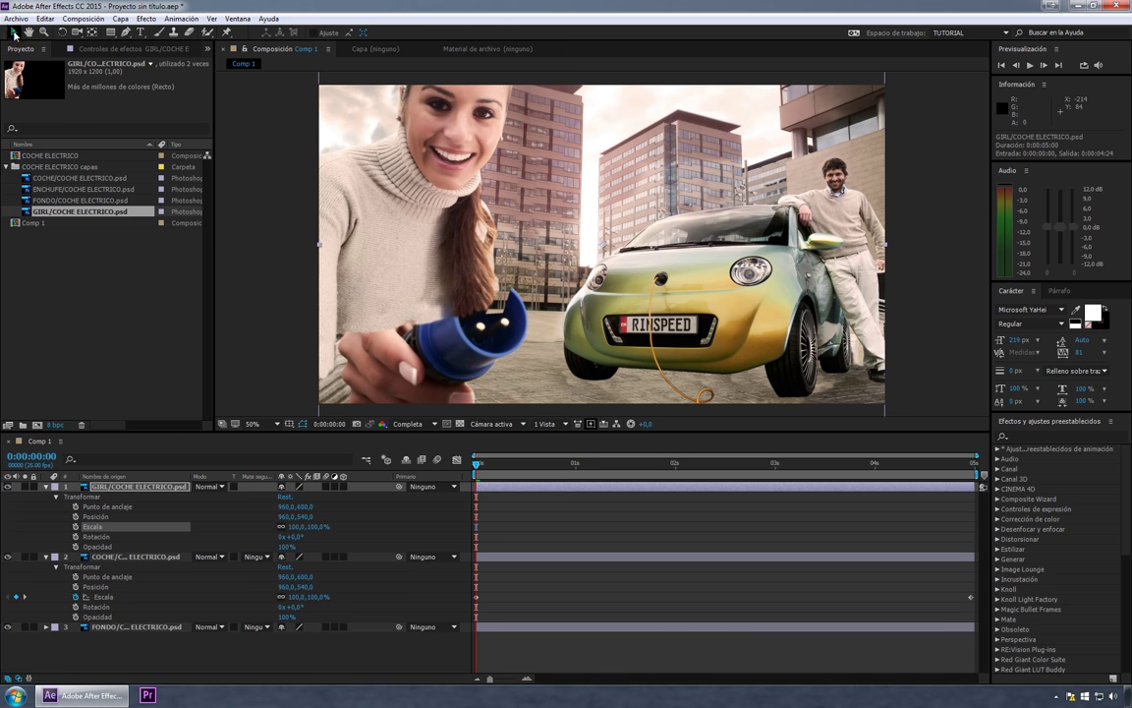
pyautogui.click(588, 526)
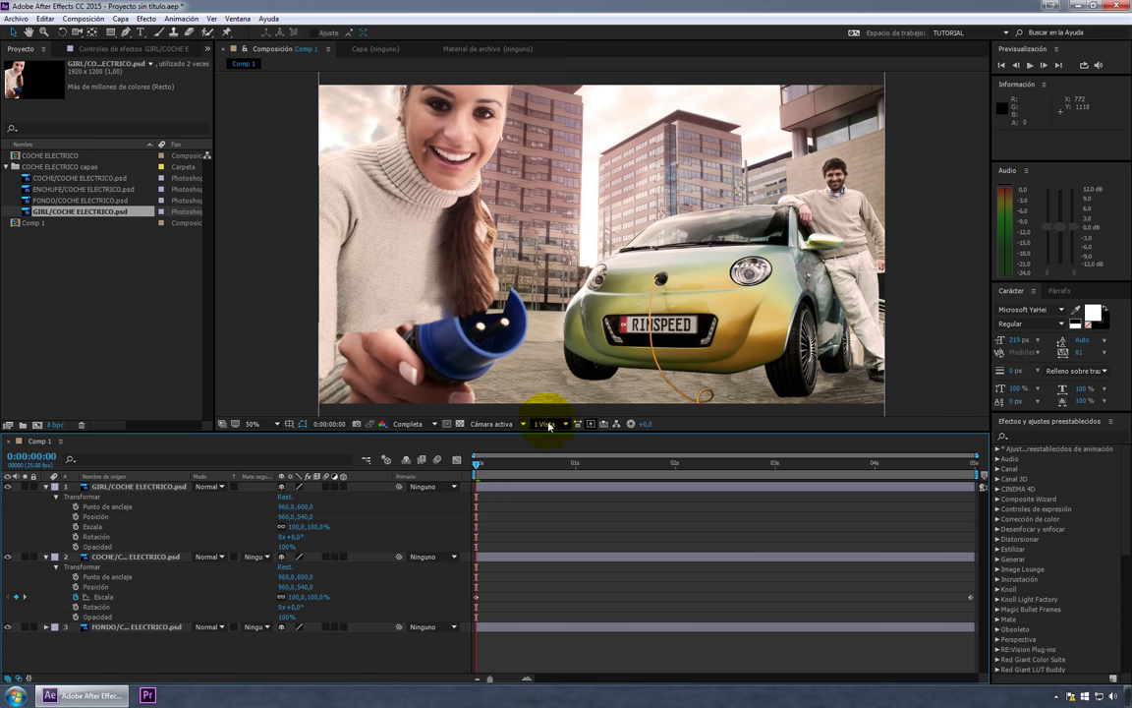
pyautogui.click(517, 487)
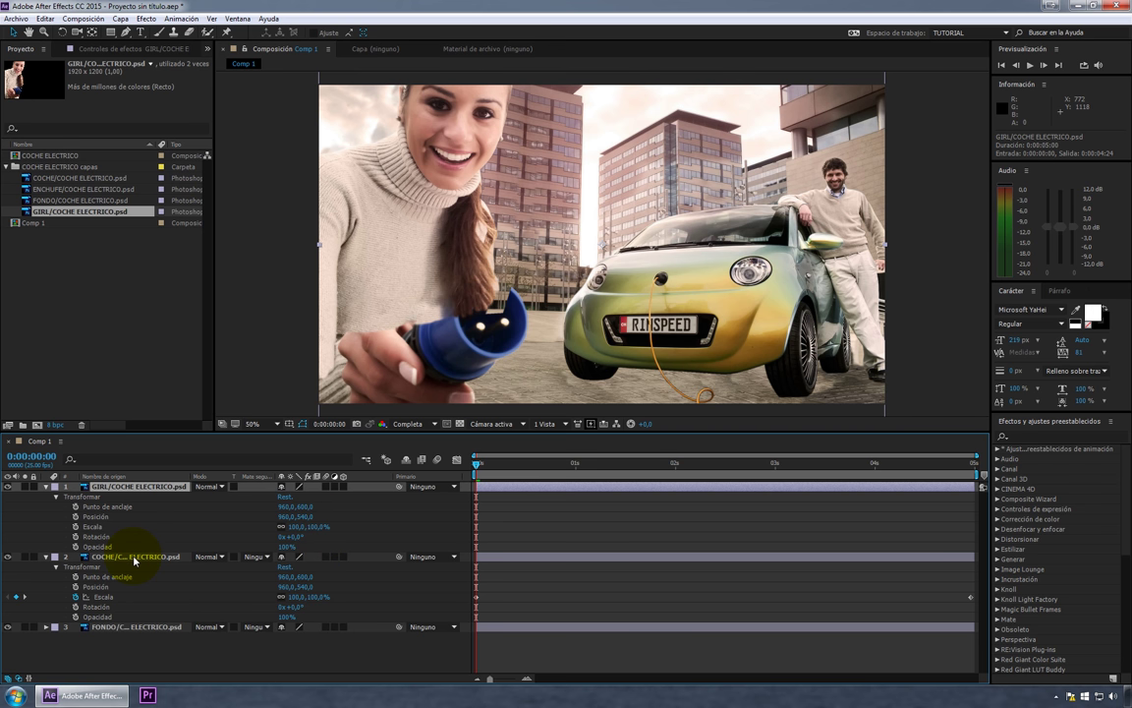
# Keyframe the GIRL layer's Escala from 100% at the start to 115% at 0:00:04:24, then preview.
pyautogui.click(74, 527)
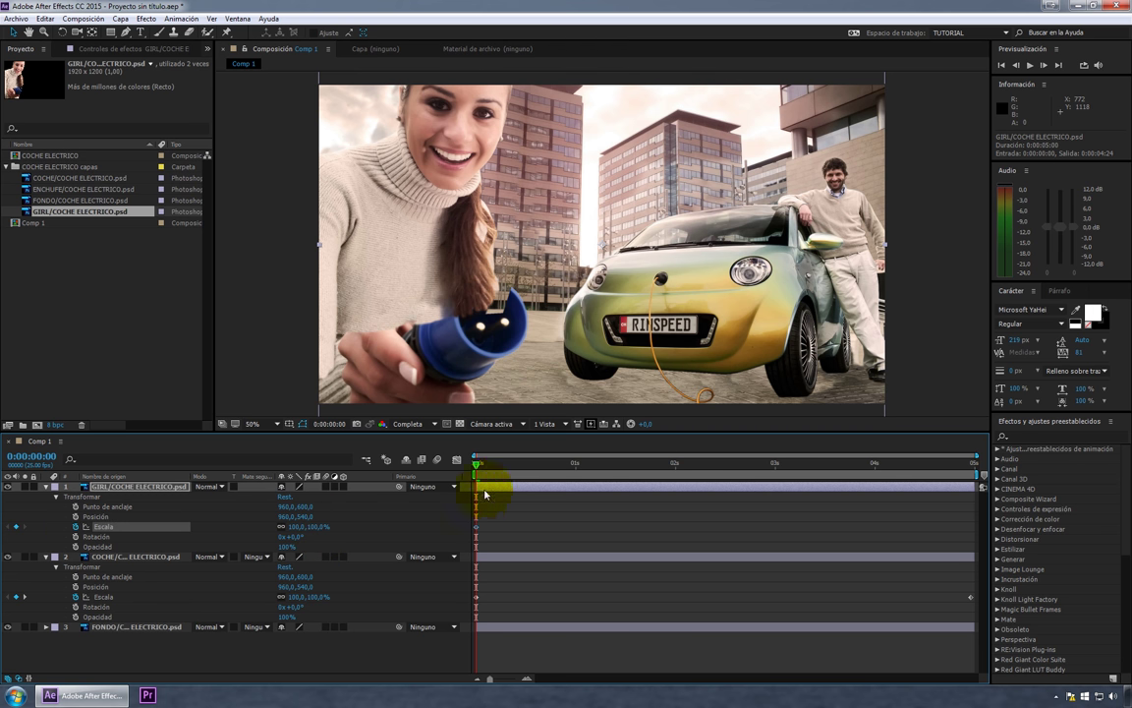
pyautogui.press('space')
pyautogui.click(481, 463)
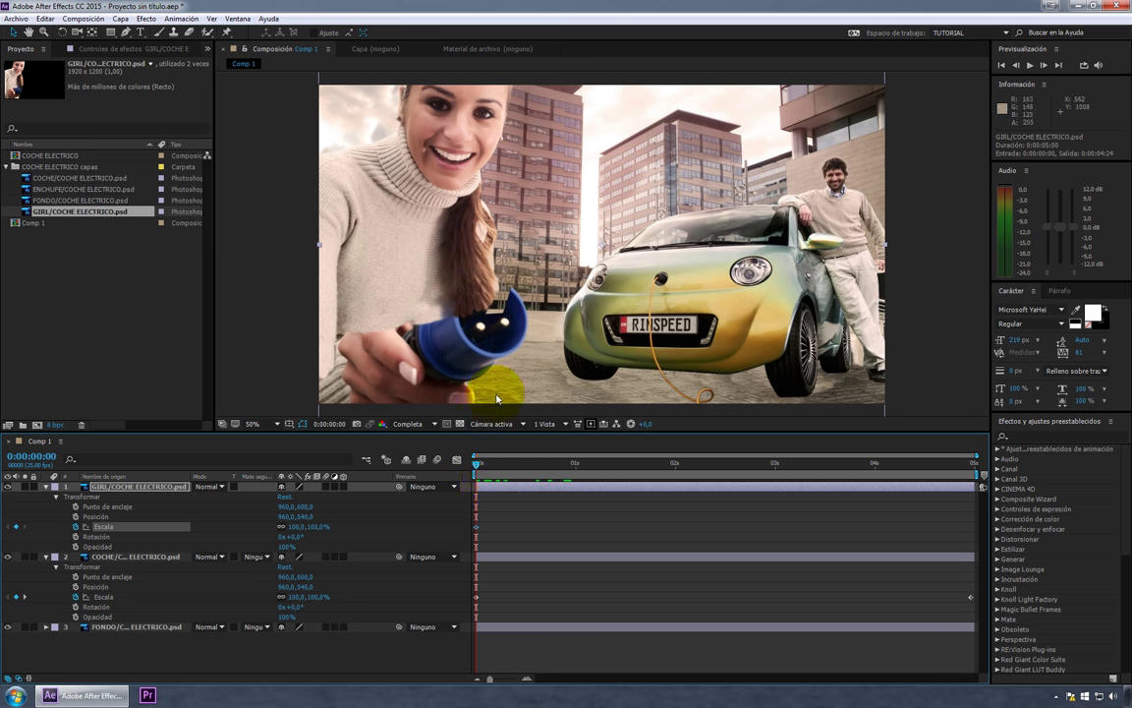
pyautogui.moveTo(495, 463); pyautogui.dragTo(755, 462)
pyautogui.click(976, 466)
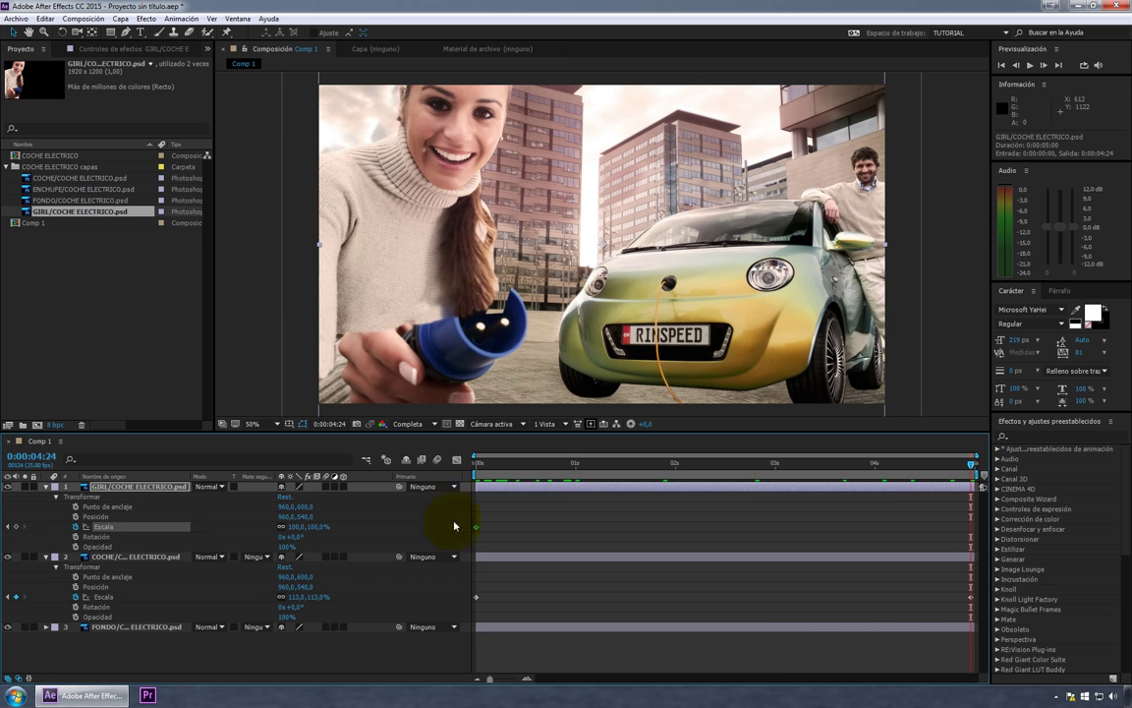
pyautogui.moveTo(313, 526); pyautogui.dragTo(324, 526)
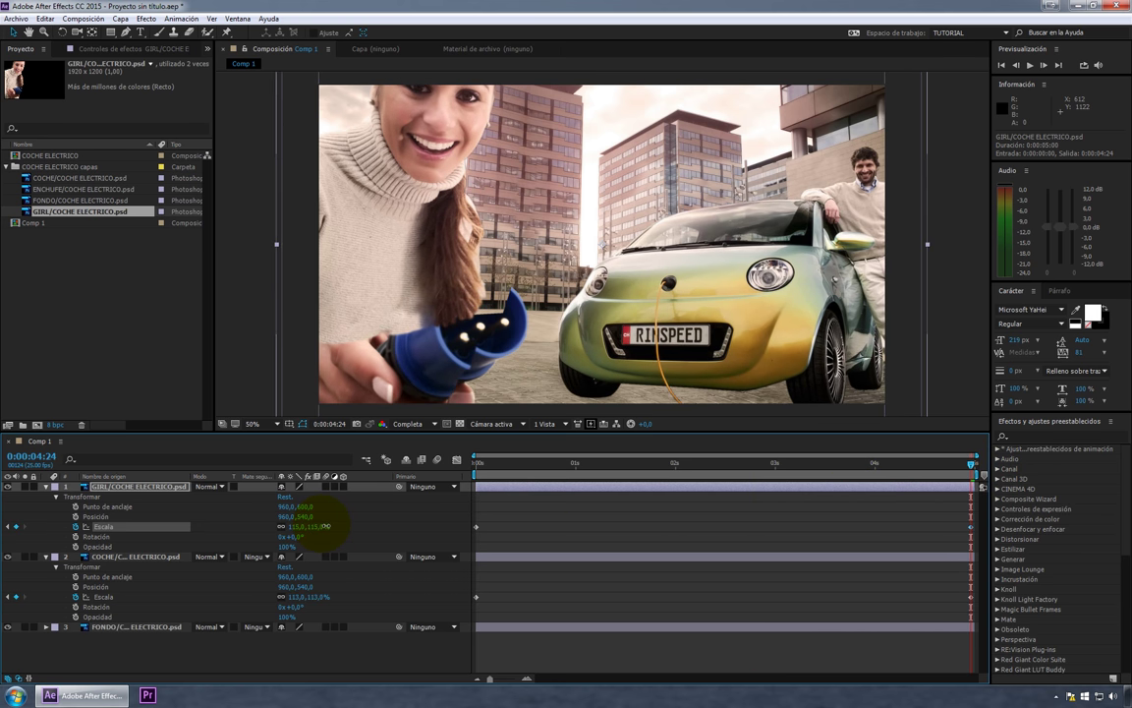
pyautogui.moveTo(485, 469); pyautogui.dragTo(885, 469)
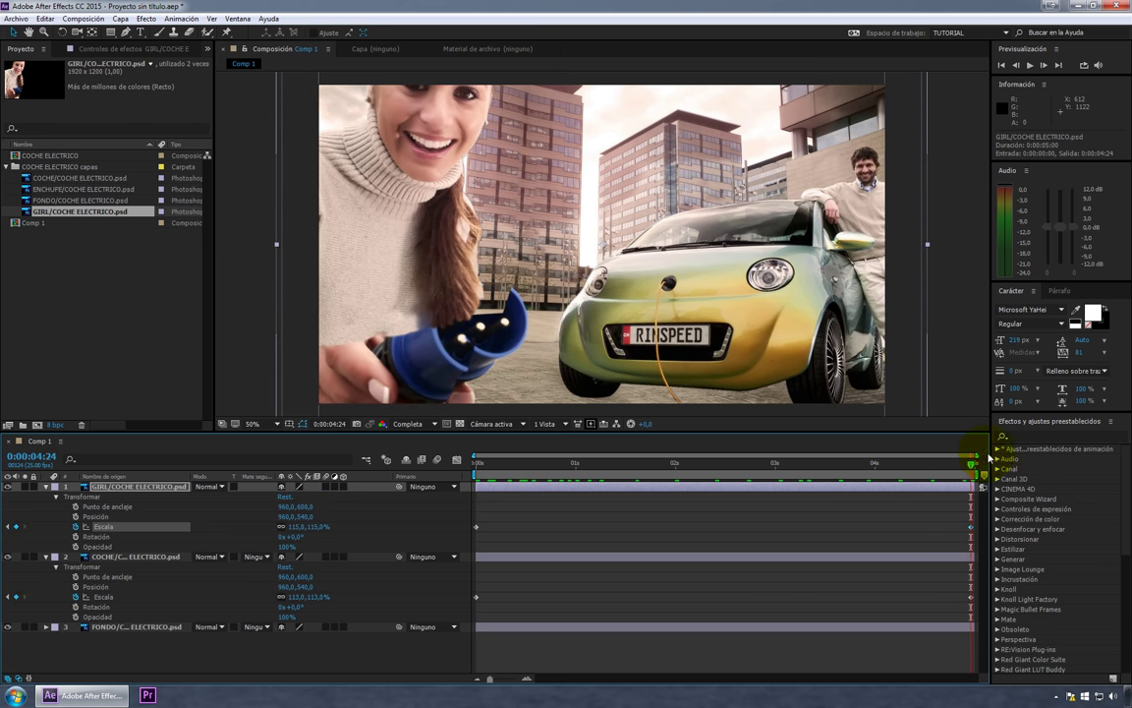
pyautogui.moveTo(885, 469); pyautogui.dragTo(435, 462)
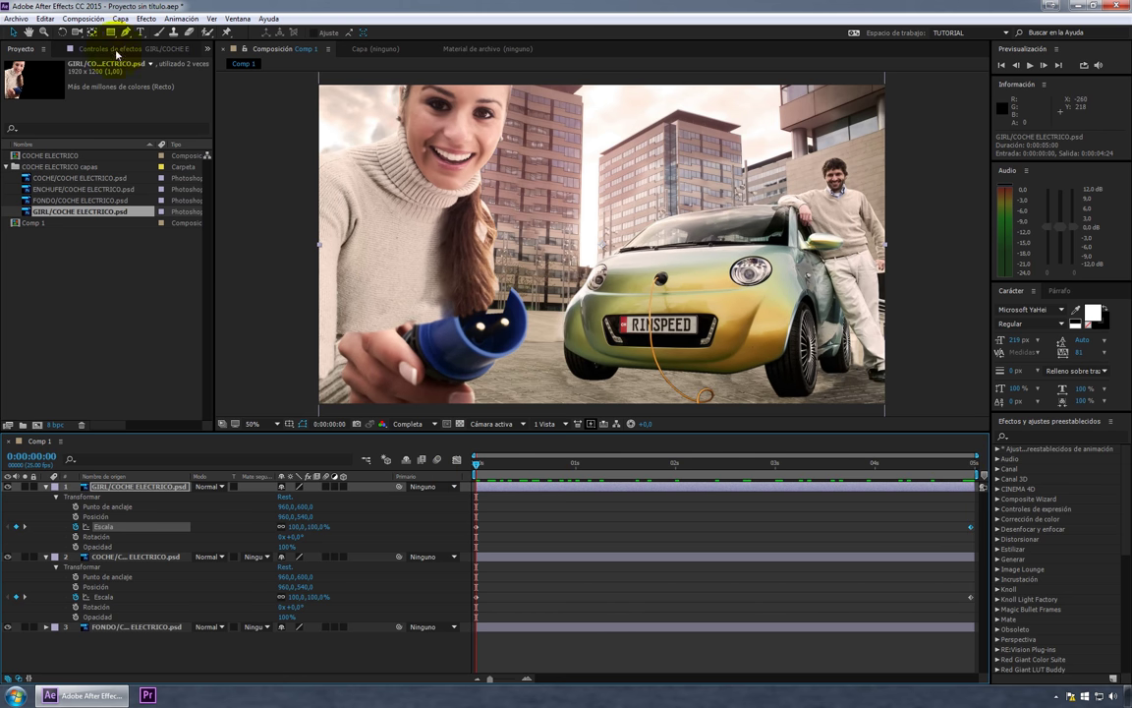
# Move the GIRL layer's anchor point up onto her face (about 480,102) and preview the zoom.
pyautogui.click(89, 32)
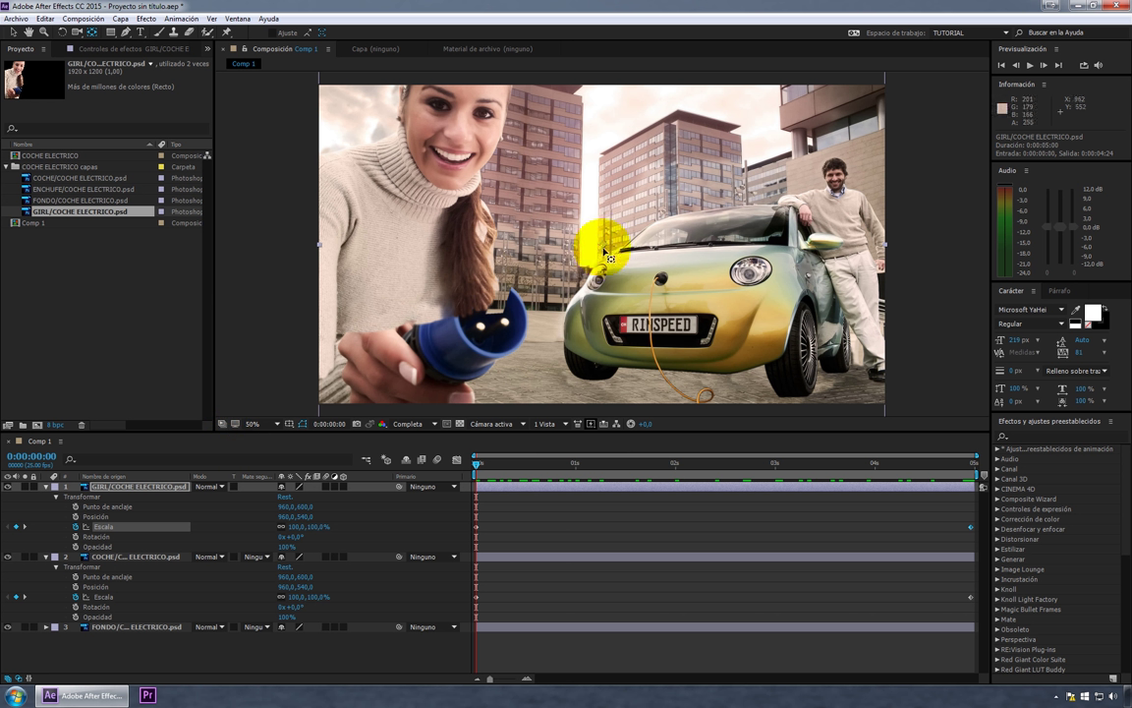
pyautogui.moveTo(612, 258); pyautogui.dragTo(602, 257)
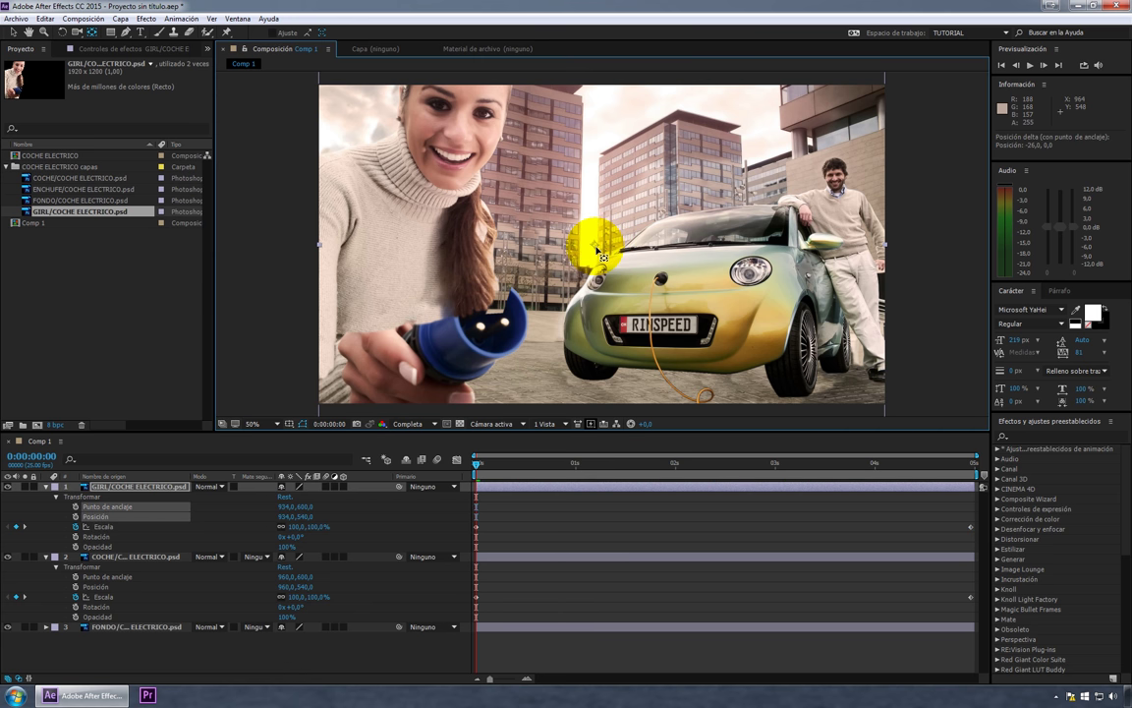
pyautogui.moveTo(602, 258)
pyautogui.mouseDown()
pyautogui.moveTo(540, 111)
pyautogui.moveTo(470, 102)
pyautogui.moveTo(479, 110)
pyautogui.mouseUp()
pyautogui.click(478, 458)
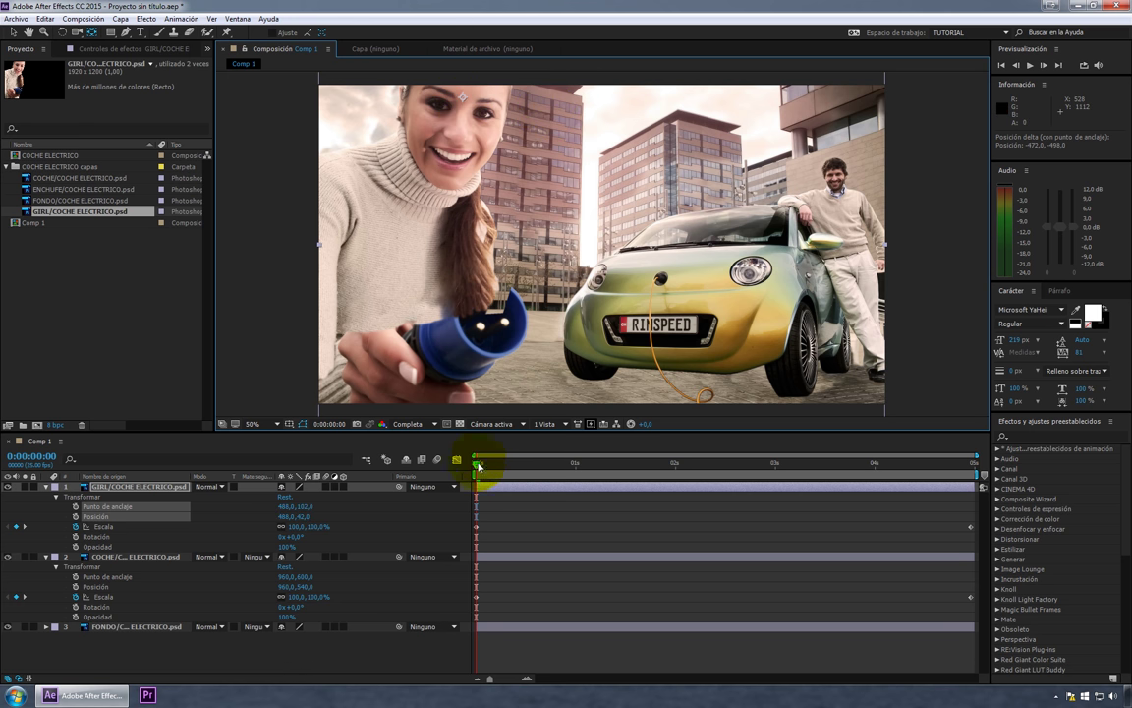
pyautogui.moveTo(478, 466)
pyautogui.mouseDown()
pyautogui.moveTo(830, 484)
pyautogui.moveTo(480, 475)
pyautogui.moveTo(955, 476)
pyautogui.mouseUp()
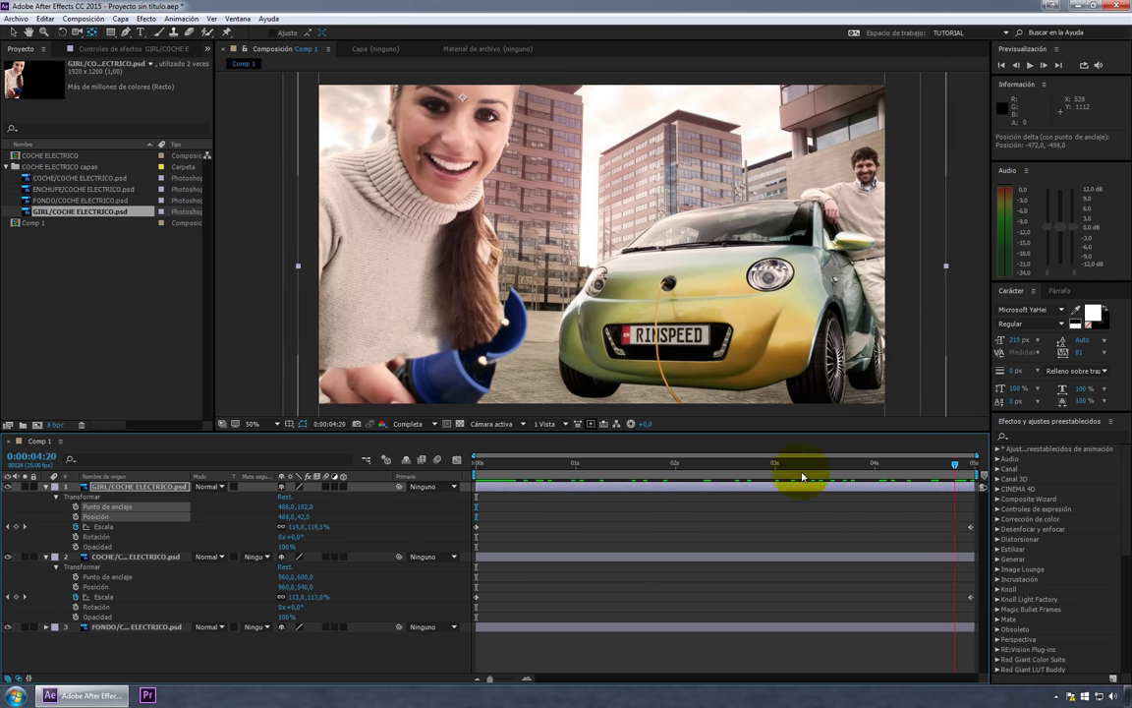
# Scrub to the last frame 0:00:04:24 and select the COCHE layer's final 113% Escala keyframe.
pyautogui.moveTo(802, 476); pyautogui.dragTo(479, 478)
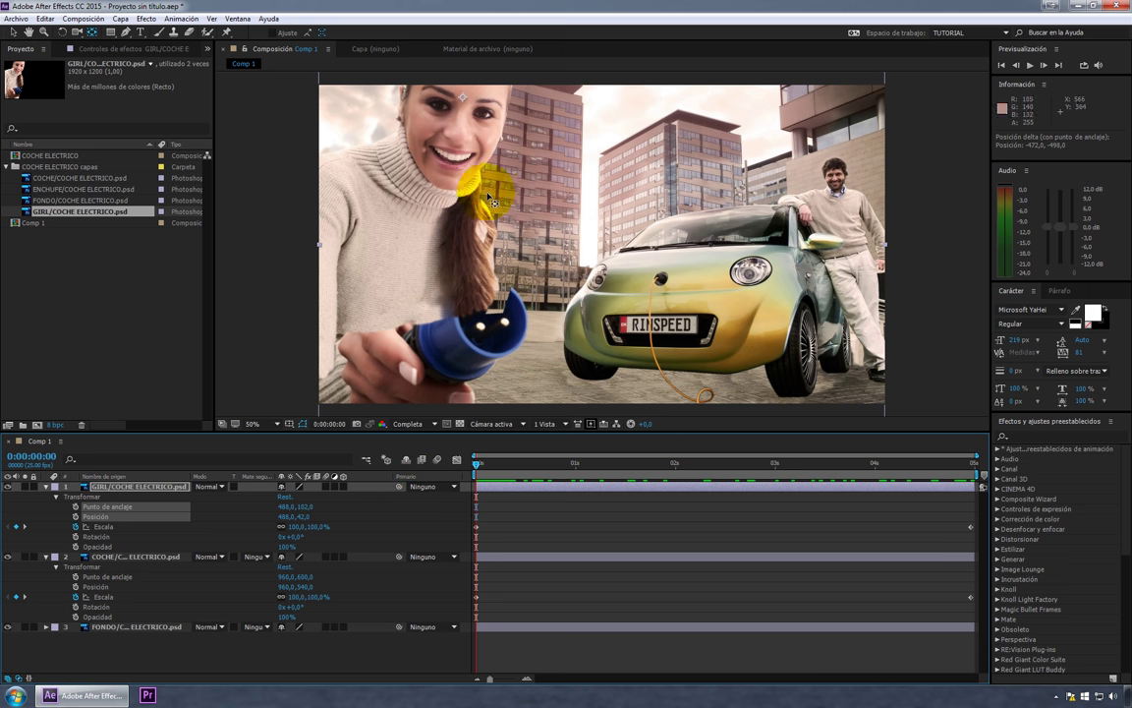
pyautogui.moveTo(480, 463)
pyautogui.mouseDown()
pyautogui.moveTo(973, 463)
pyautogui.moveTo(593, 475)
pyautogui.moveTo(974, 463)
pyautogui.mouseUp()
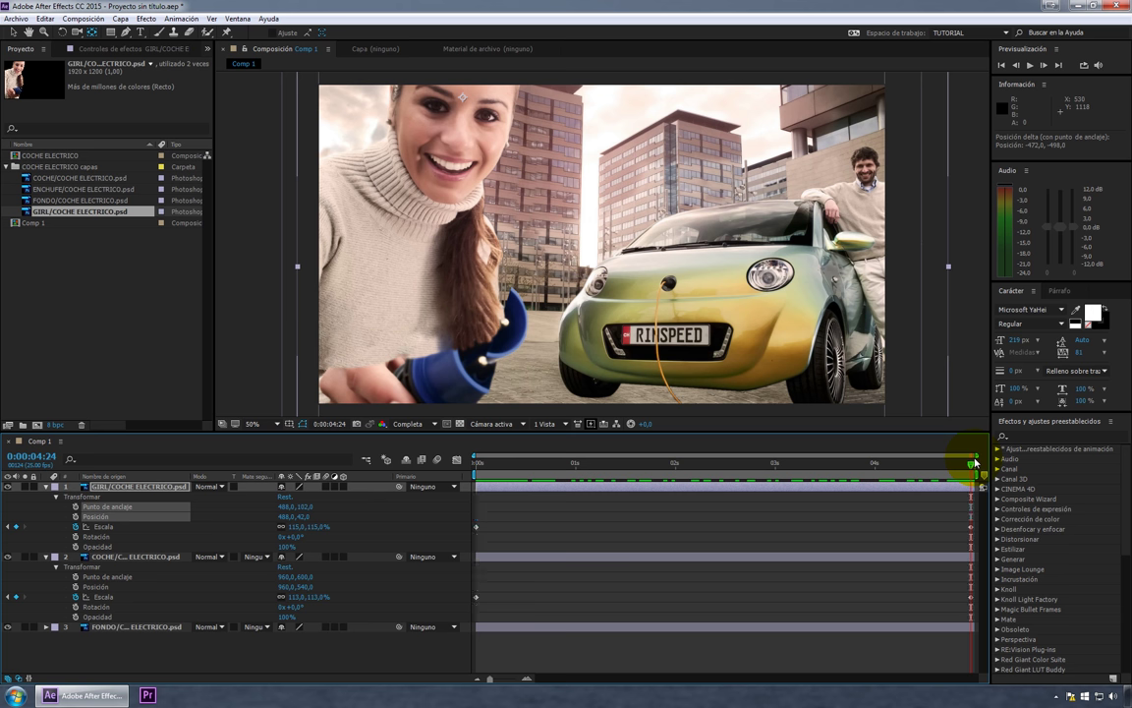
pyautogui.moveTo(503, 472)
pyautogui.mouseDown()
pyautogui.moveTo(469, 472)
pyautogui.moveTo(881, 461)
pyautogui.mouseUp()
pyautogui.moveTo(881, 461)
pyautogui.mouseDown()
pyautogui.moveTo(902, 465)
pyautogui.moveTo(901, 489)
pyautogui.moveTo(972, 467)
pyautogui.mouseUp()
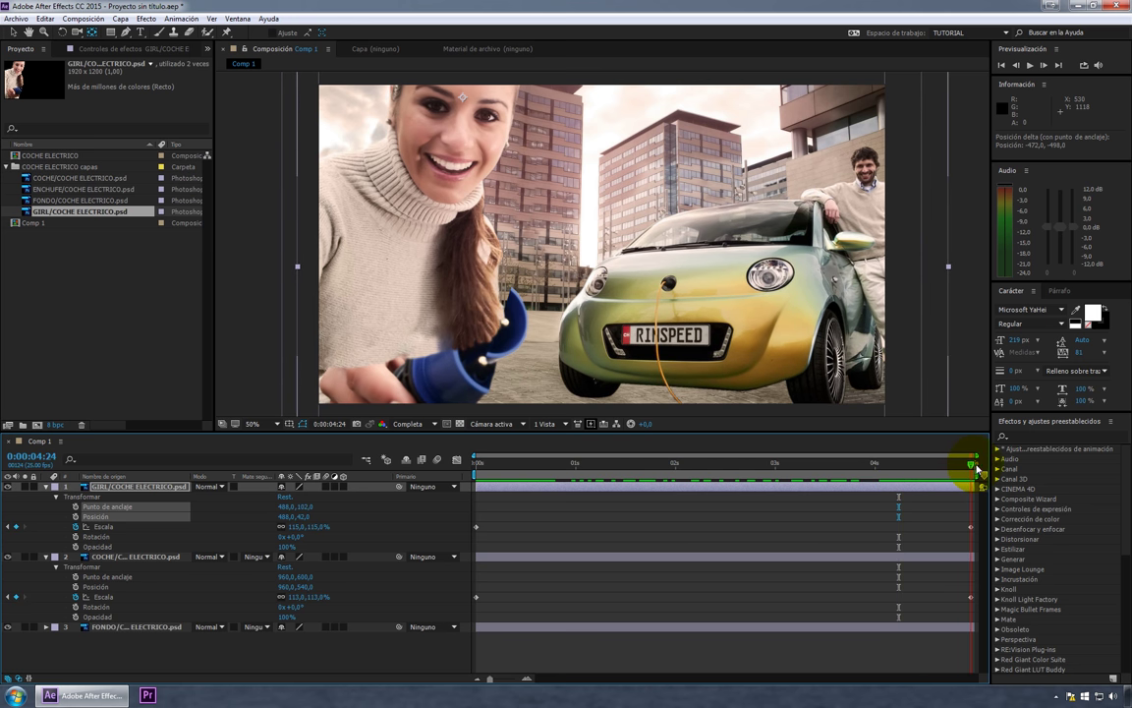
pyautogui.click(970, 597)
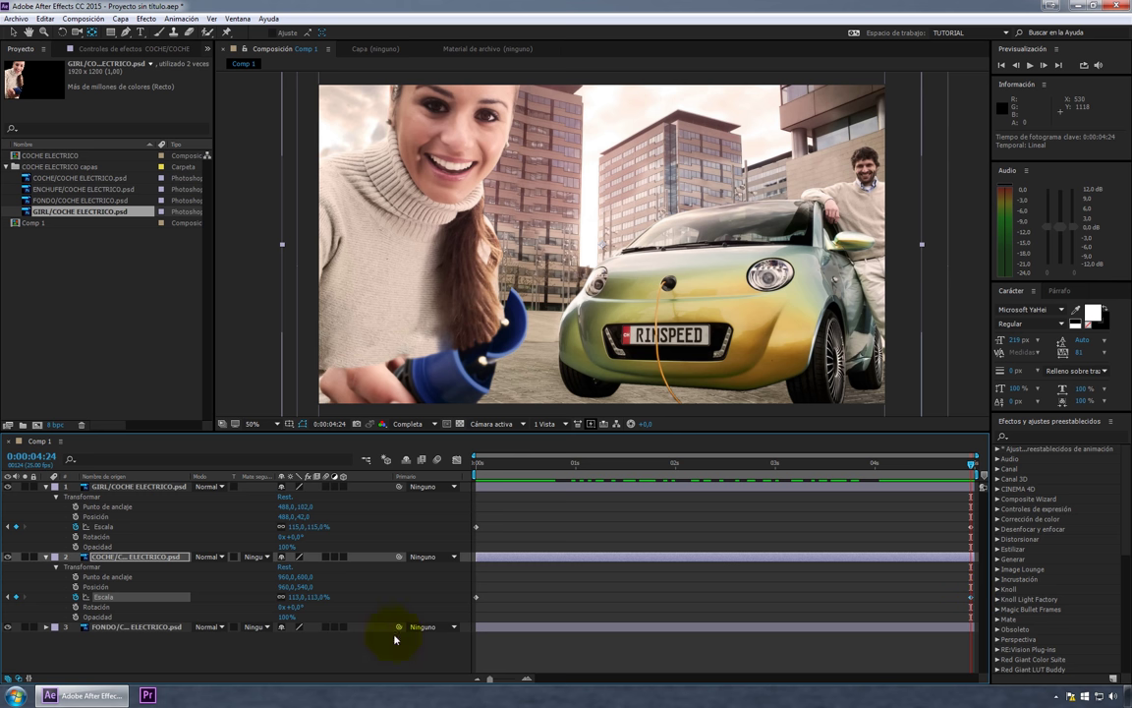
# Lower the COCHE end keyframe's Escala from 113% to 105% and preview the gentler zoom.
pyautogui.moveTo(318, 597); pyautogui.dragTo(323, 604)
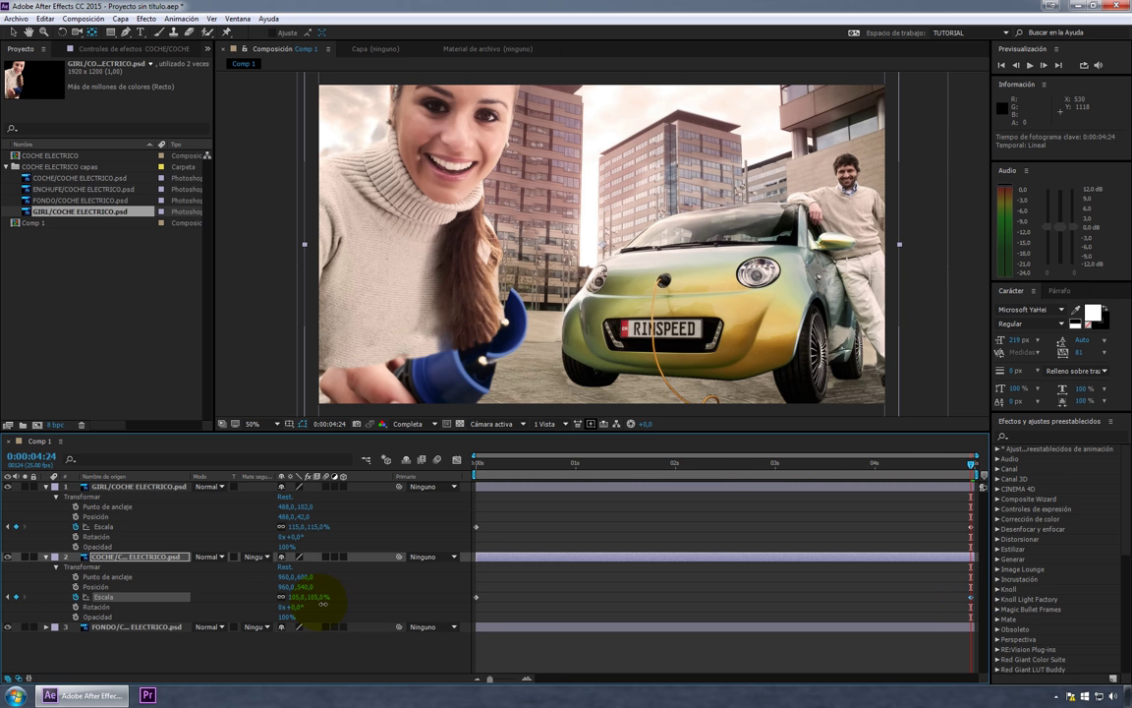
pyautogui.click(523, 462)
pyautogui.press('space')
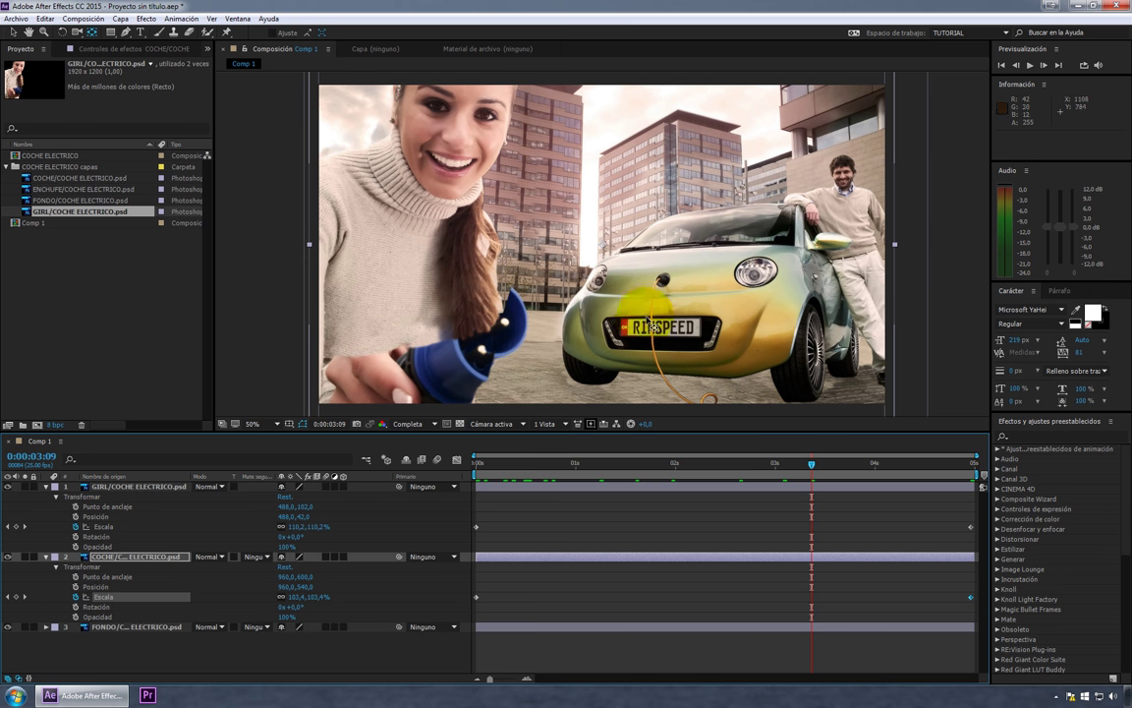
pyautogui.moveTo(821, 462)
pyautogui.mouseDown()
pyautogui.moveTo(911, 463)
pyautogui.moveTo(468, 476)
pyautogui.mouseUp()
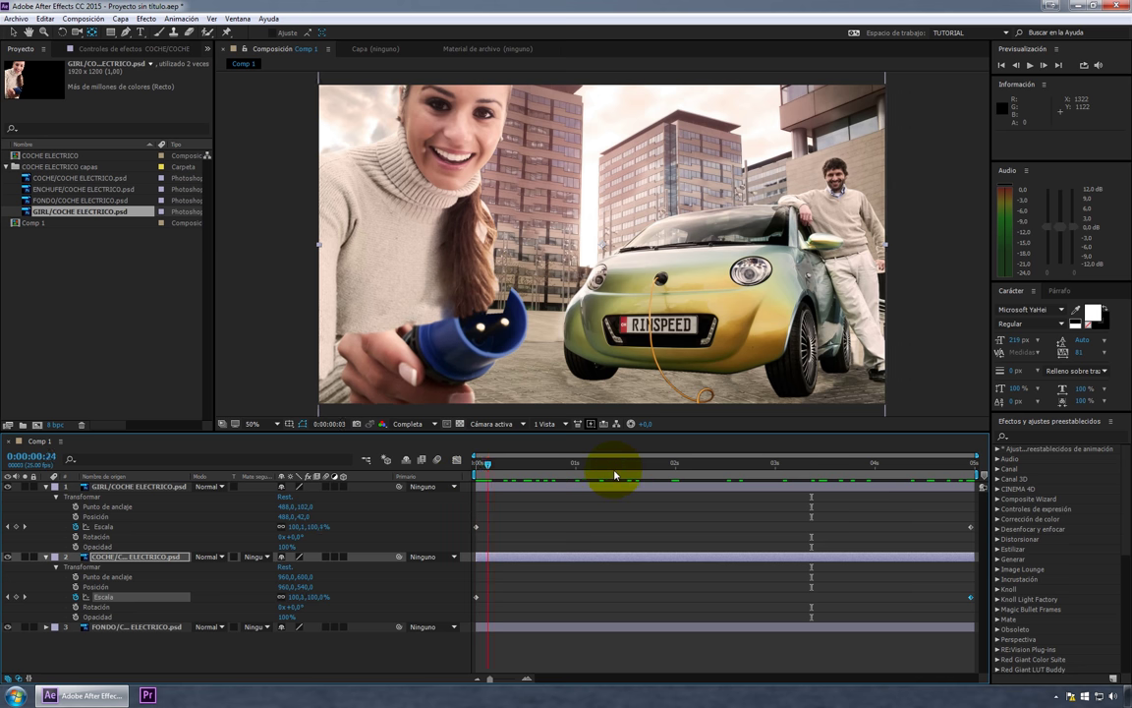
pyautogui.moveTo(468, 475); pyautogui.dragTo(919, 473)
pyautogui.moveTo(760, 477); pyautogui.dragTo(467, 484)
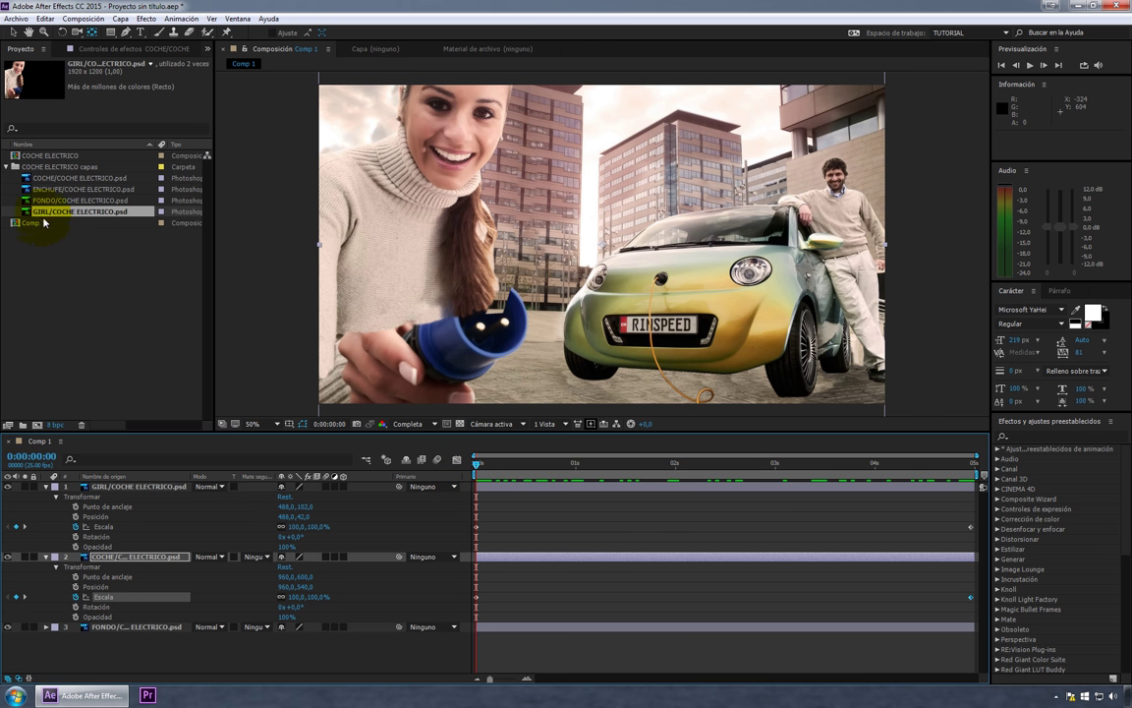
# Add ENCHUFE/COCHE ELECTRICO.psd as the top layer and keyframe its Escala from 100% to 125%.
pyautogui.click(60, 189)
pyautogui.moveTo(60, 189); pyautogui.dragTo(124, 488)
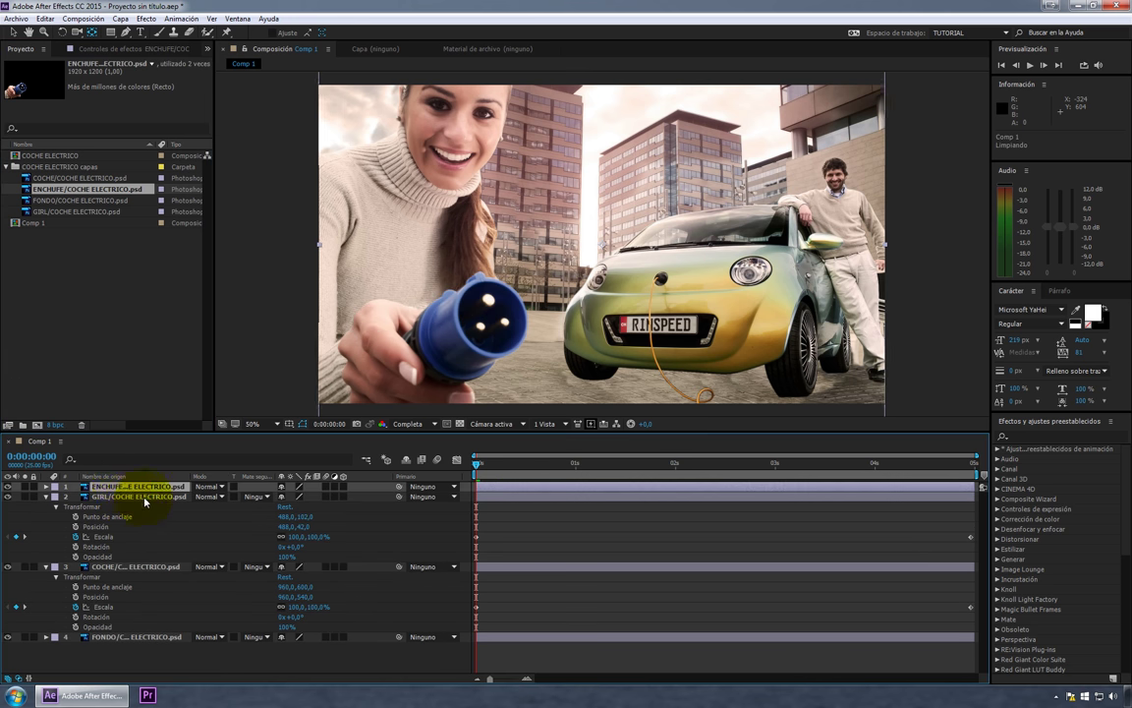
pyautogui.click(46, 486)
pyautogui.click(56, 496)
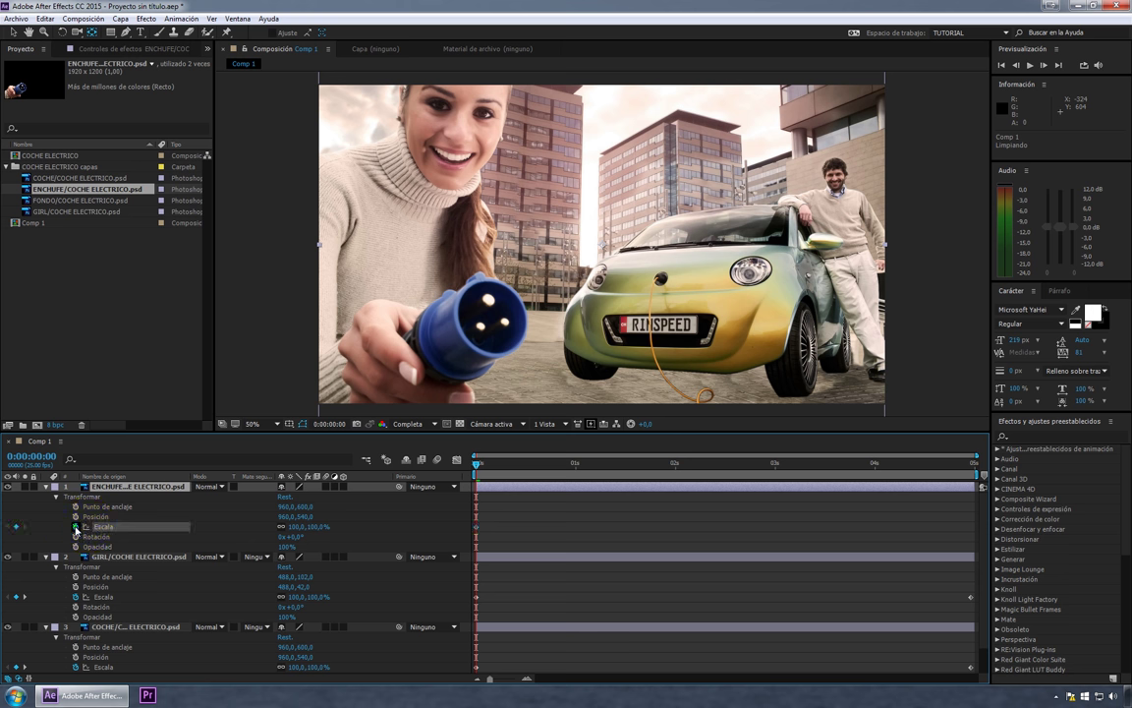
pyautogui.click(75, 526)
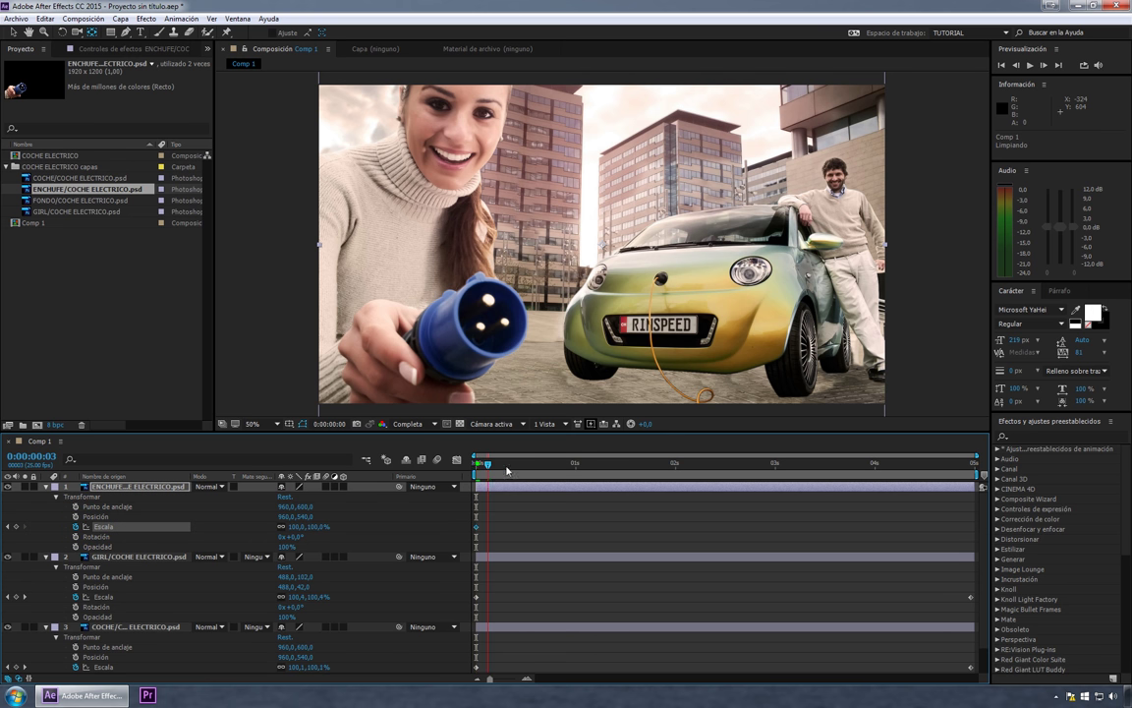
pyautogui.moveTo(507, 468); pyautogui.dragTo(973, 468)
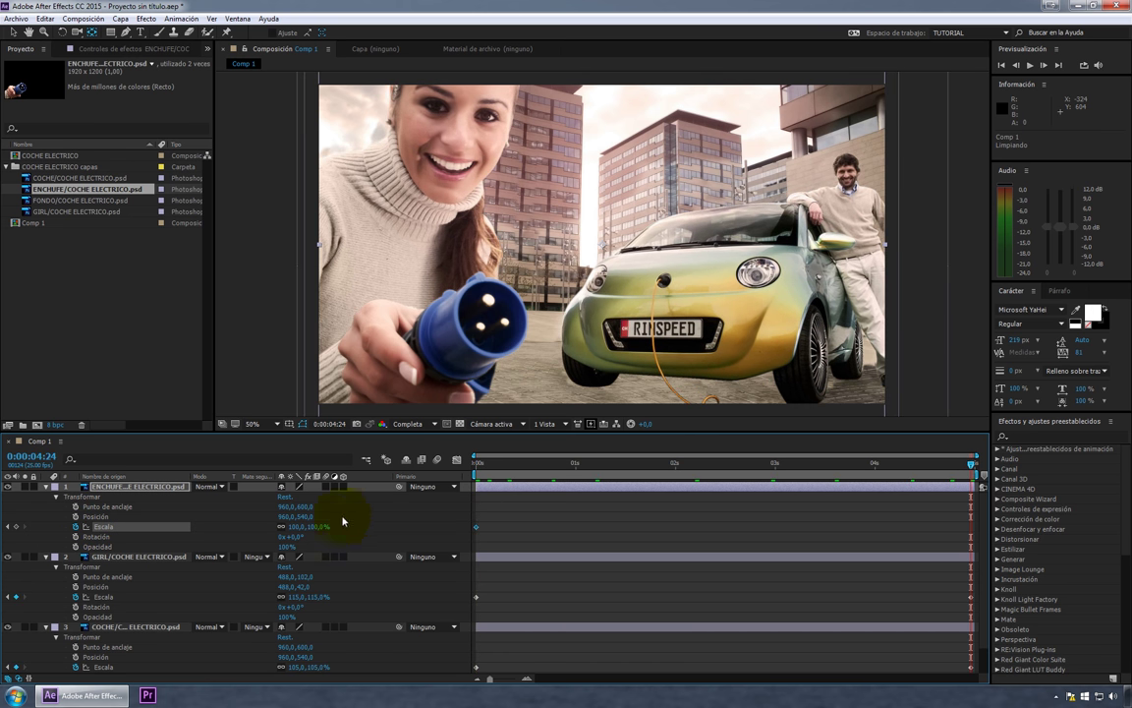
pyautogui.moveTo(317, 527); pyautogui.dragTo(333, 527)
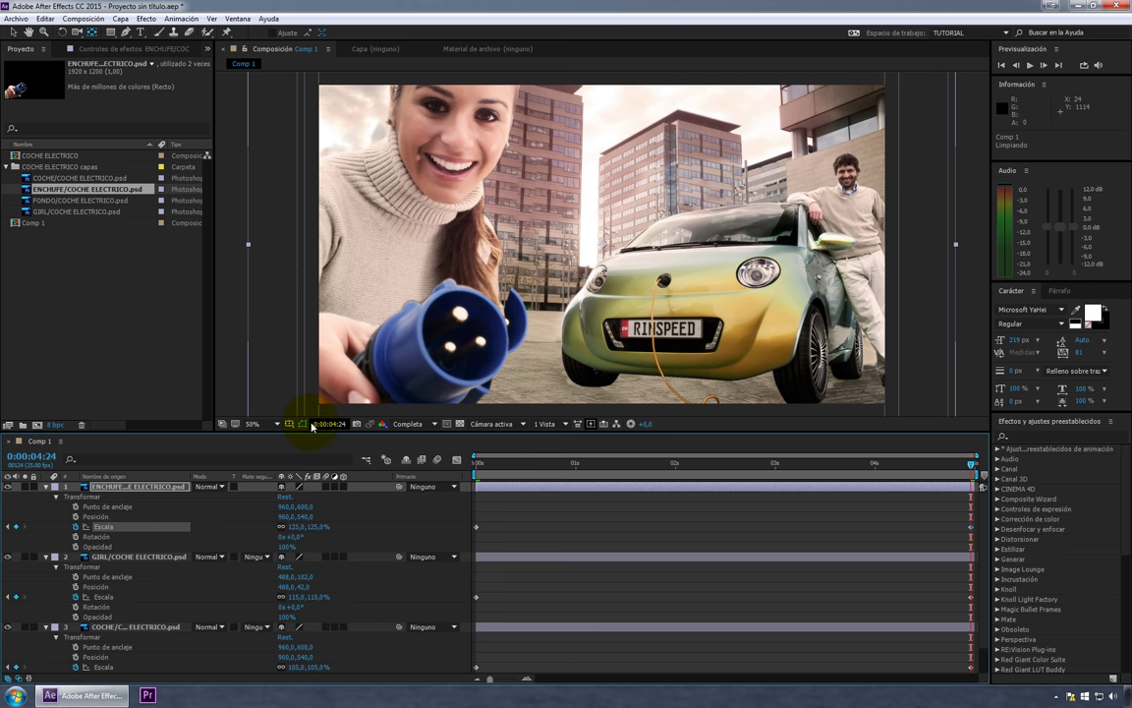
# Return to the first frame and move the plug's anchor point to the lower left near the hand.
pyautogui.click(636, 464)
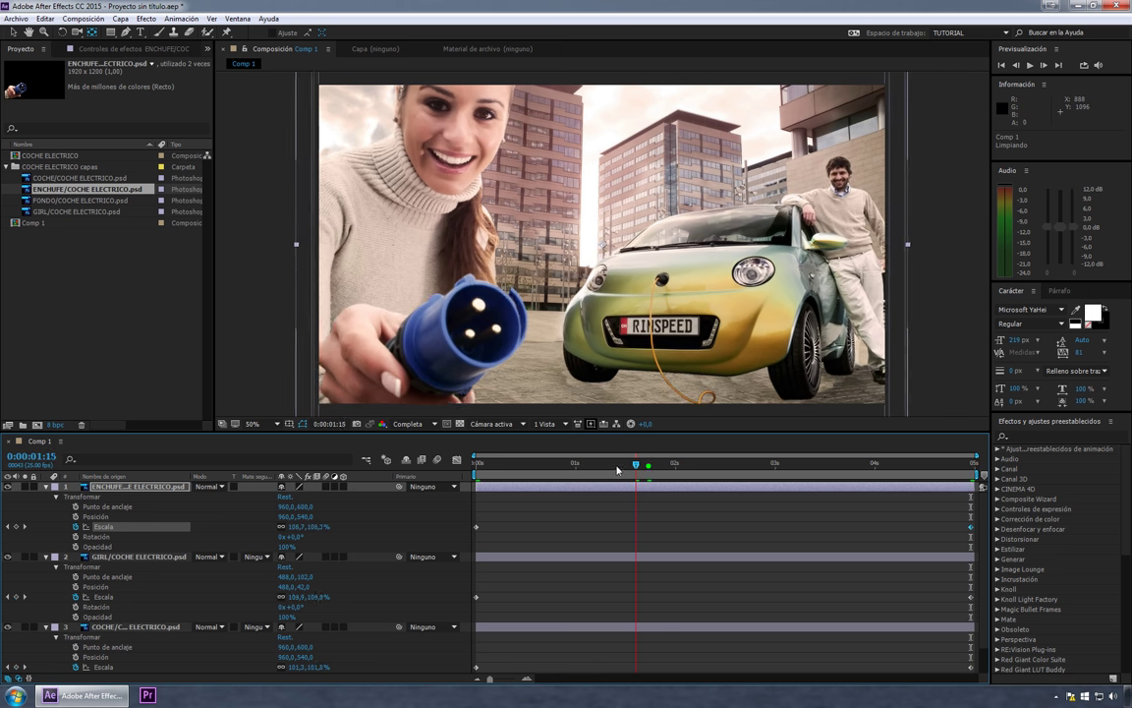
pyautogui.moveTo(636, 464); pyautogui.dragTo(476, 464)
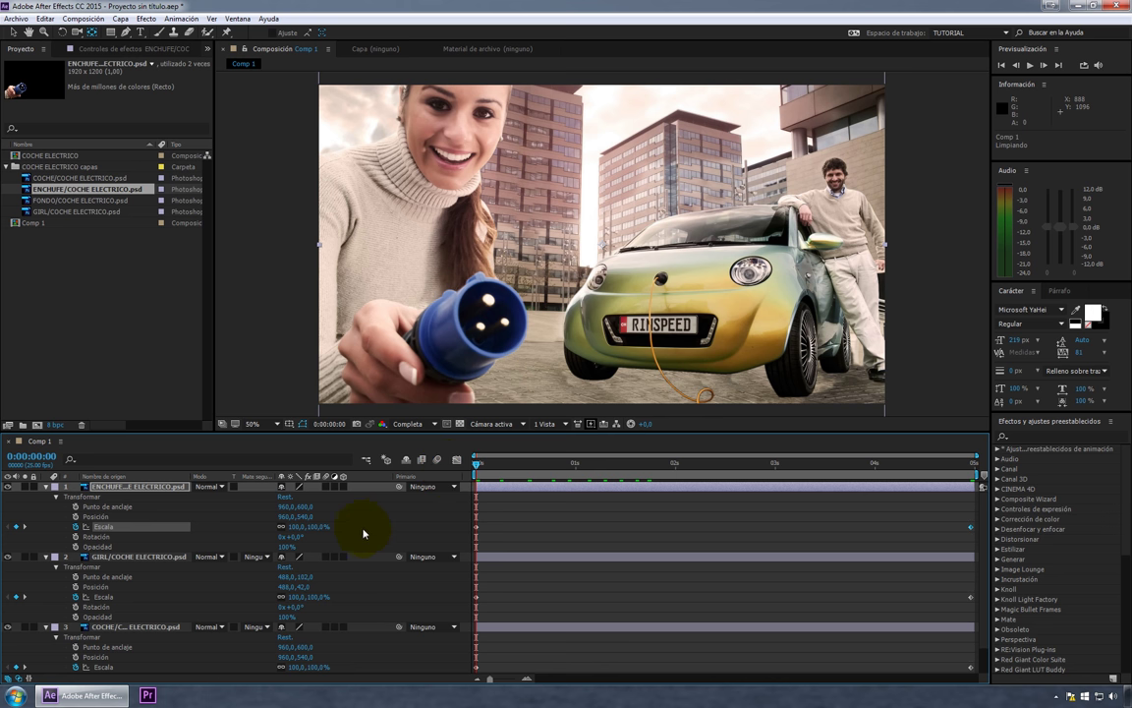
pyautogui.press('y')
pyautogui.moveTo(576, 260)
pyautogui.mouseDown()
pyautogui.moveTo(406, 356)
pyautogui.moveTo(366, 394)
pyautogui.mouseUp()
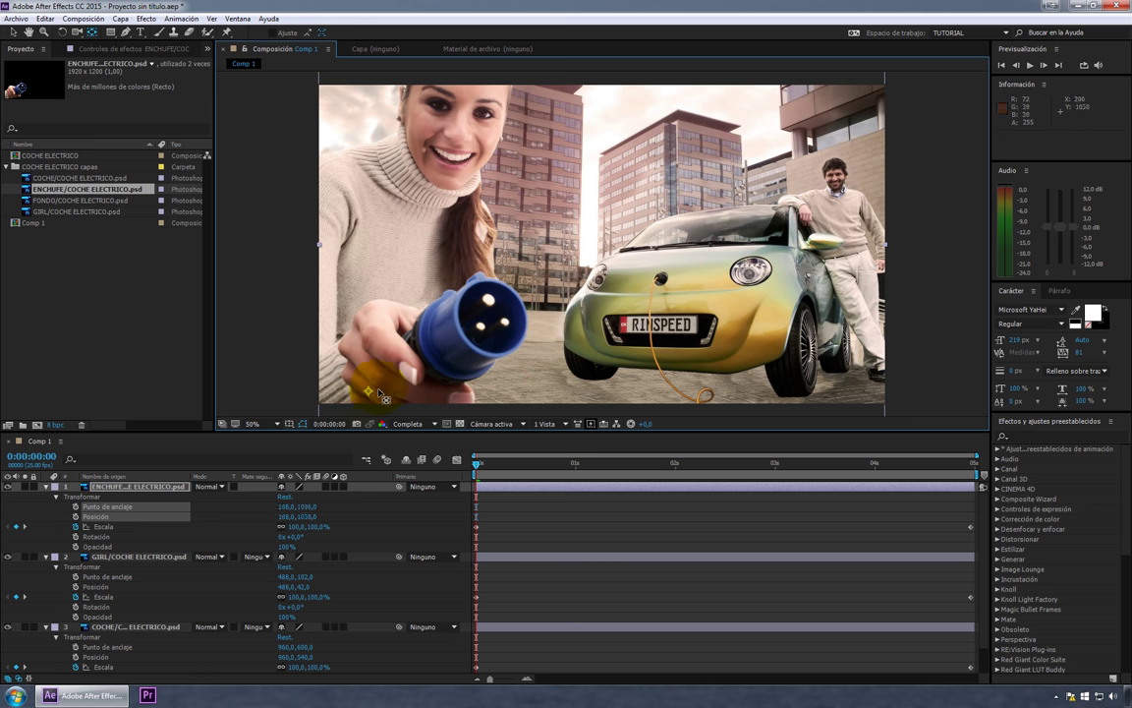
# Nudge the ENCHUFE anchor to 162,1116 and preview the plug's 100–125% zoom from there.
pyautogui.moveTo(368, 399); pyautogui.dragTo(370, 400)
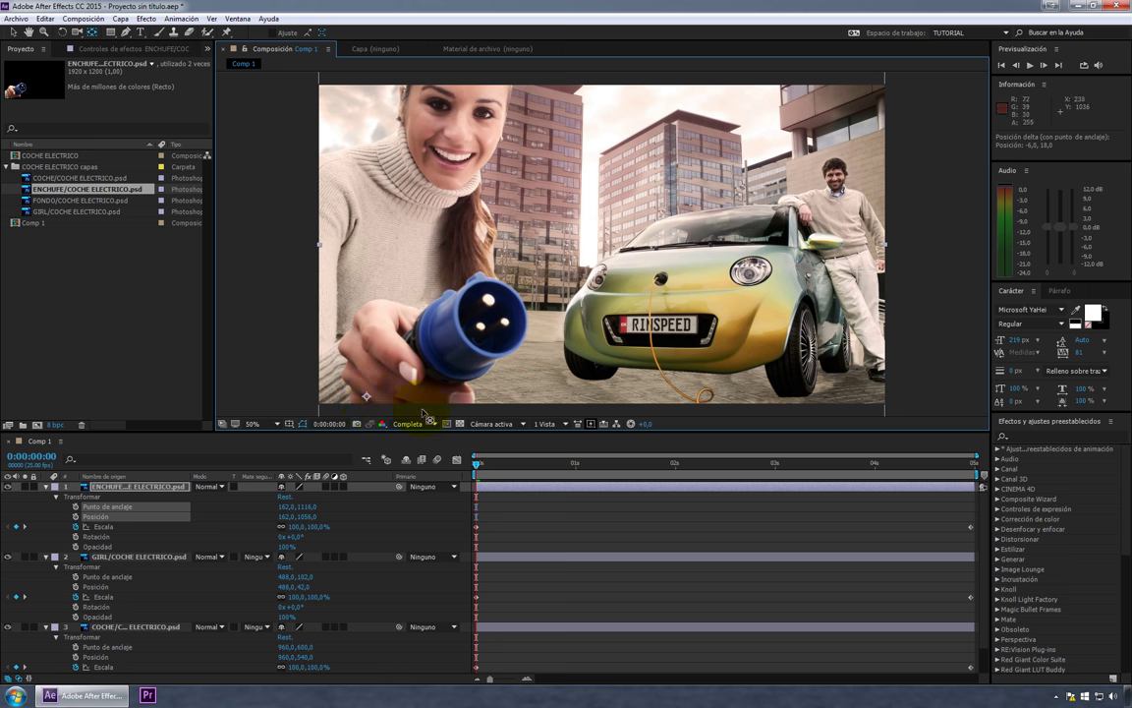
pyautogui.press('space')
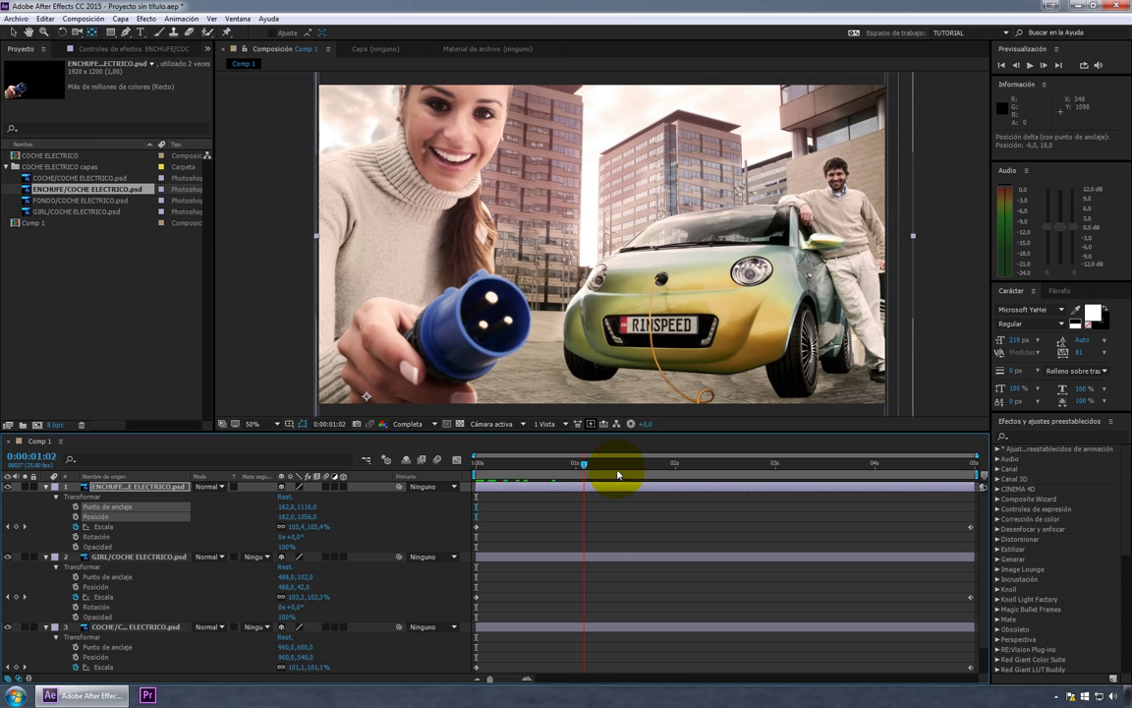
pyautogui.moveTo(808, 476)
pyautogui.mouseDown()
pyautogui.moveTo(959, 476)
pyautogui.moveTo(463, 461)
pyautogui.moveTo(978, 459)
pyautogui.moveTo(471, 462)
pyautogui.moveTo(974, 458)
pyautogui.moveTo(604, 466)
pyautogui.mouseUp()
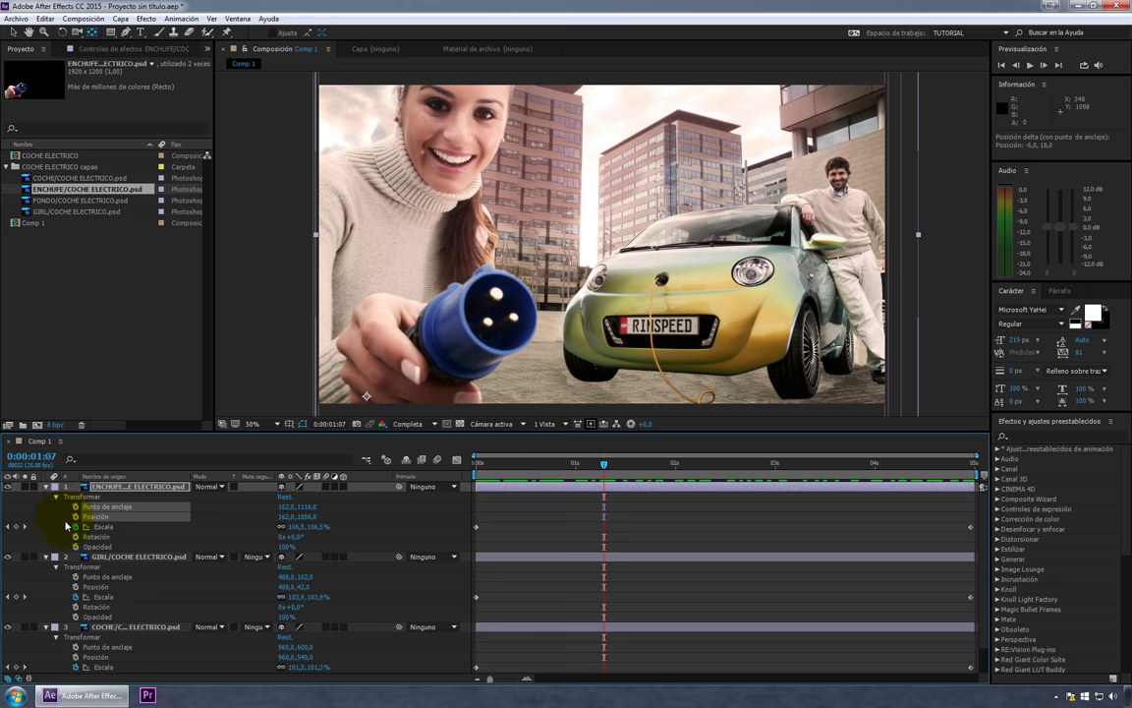
pyautogui.moveTo(595, 472); pyautogui.dragTo(458, 461)
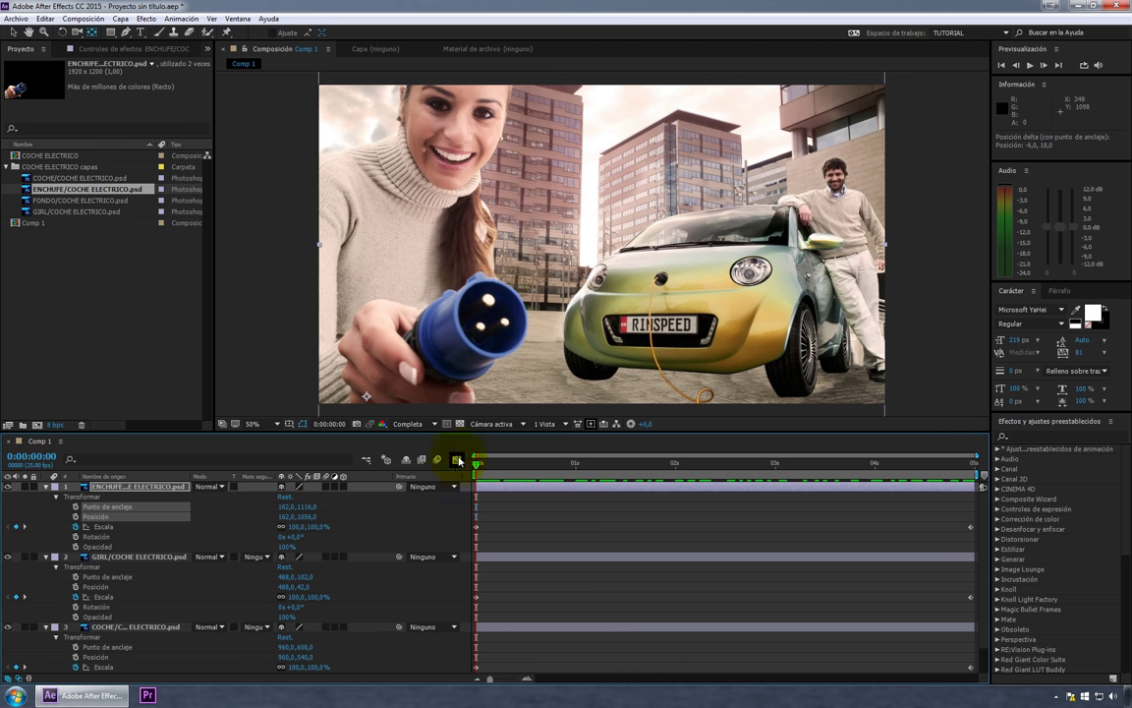
# Import MATERIAL/DJ_GIRL.psd as a Composición and expand the DJ_GIRL capas folder.
pyautogui.rightClick(85, 268)
pyautogui.moveTo(244, 330)
pyautogui.click(287, 325)
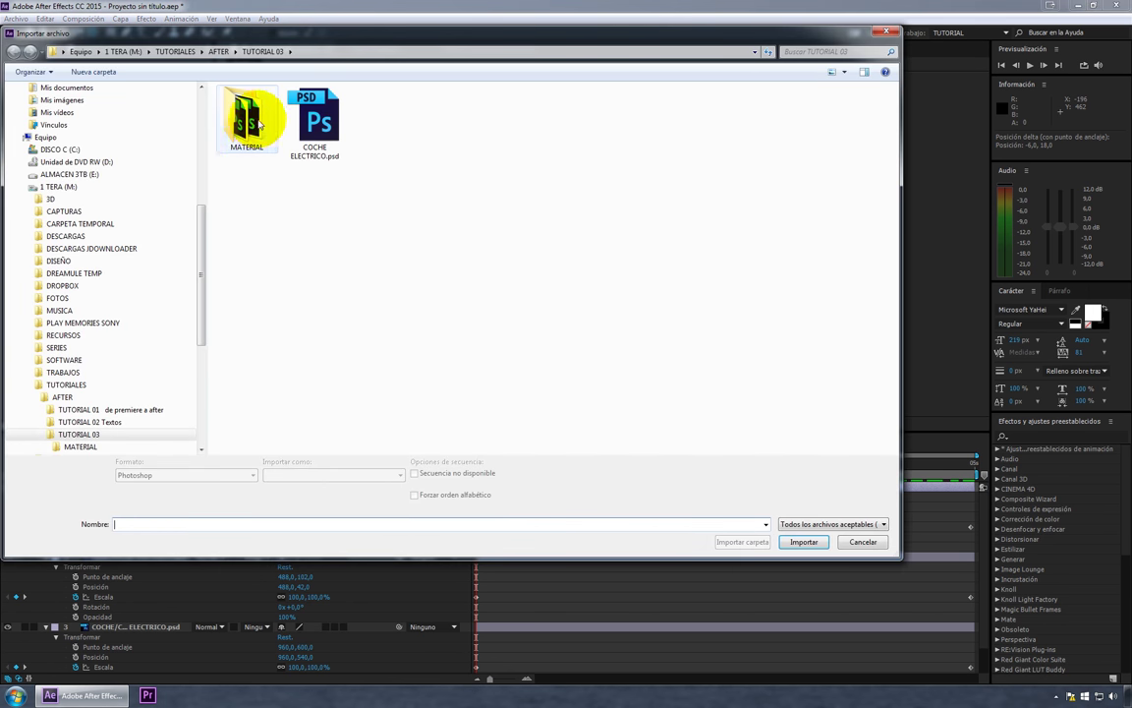
pyautogui.doubleClick(255, 120)
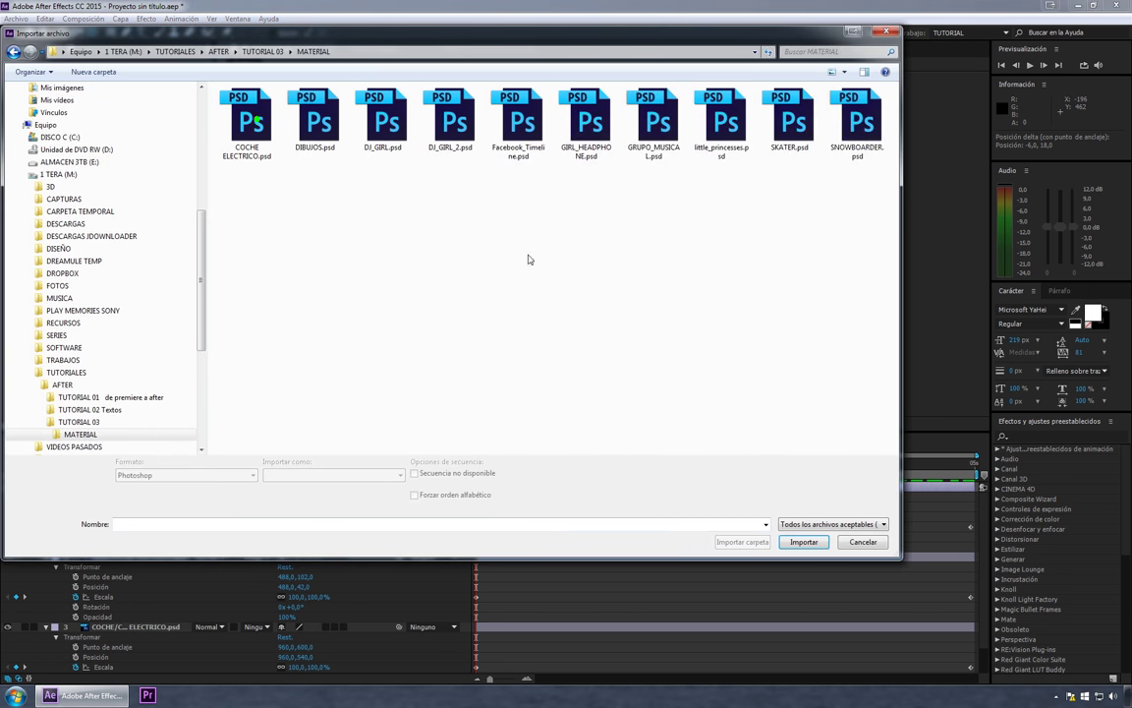
pyautogui.click(382, 137)
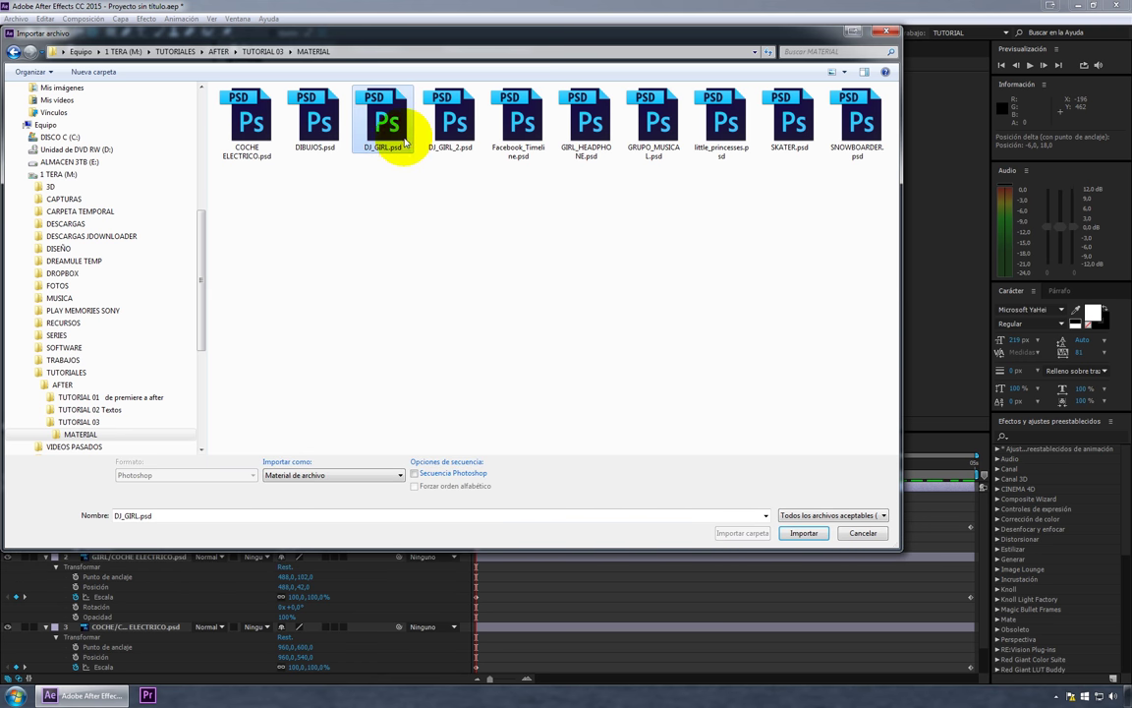
pyautogui.click(804, 534)
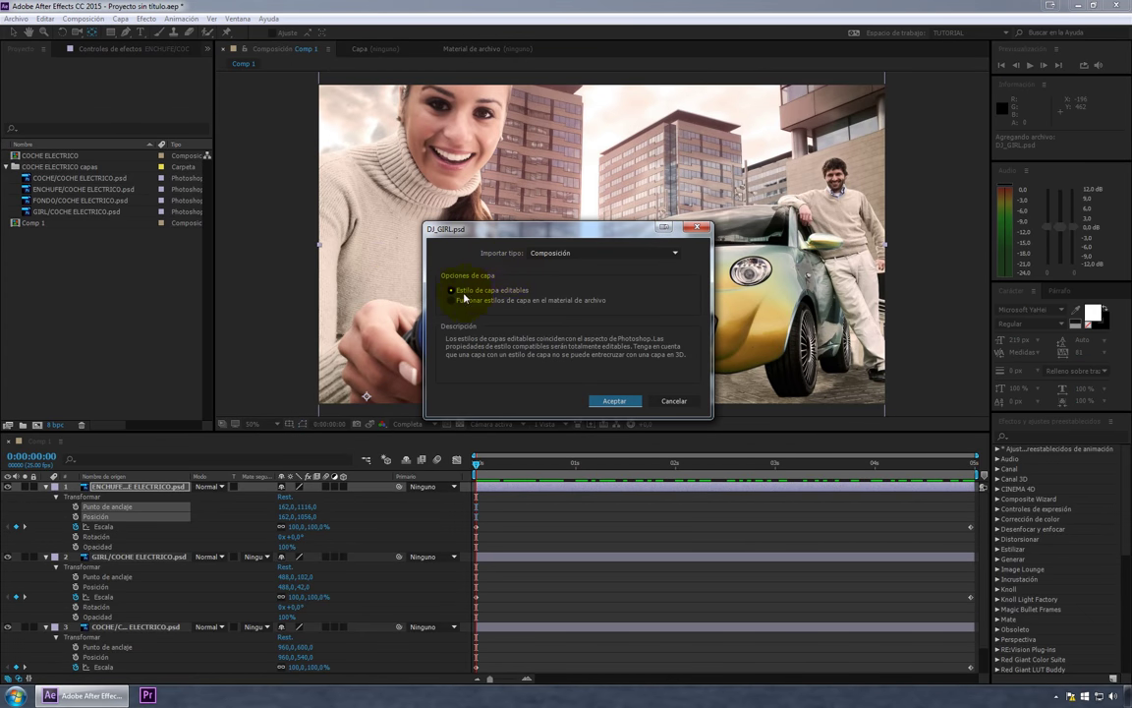
pyautogui.click(609, 402)
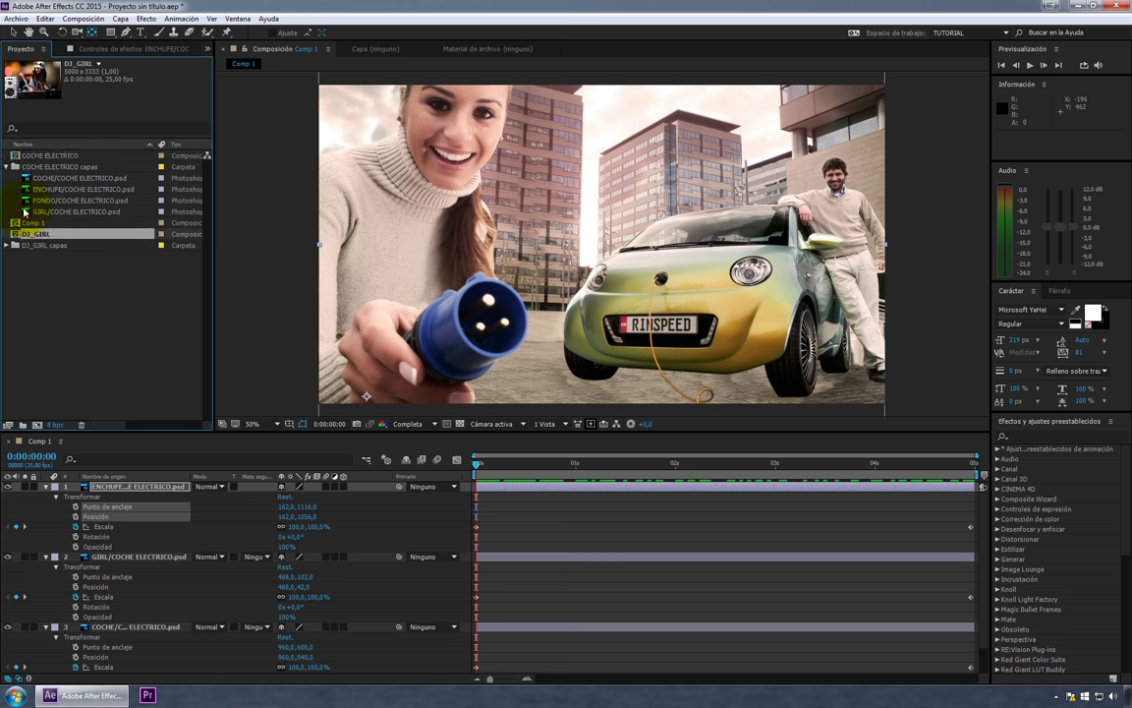
pyautogui.click(7, 246)
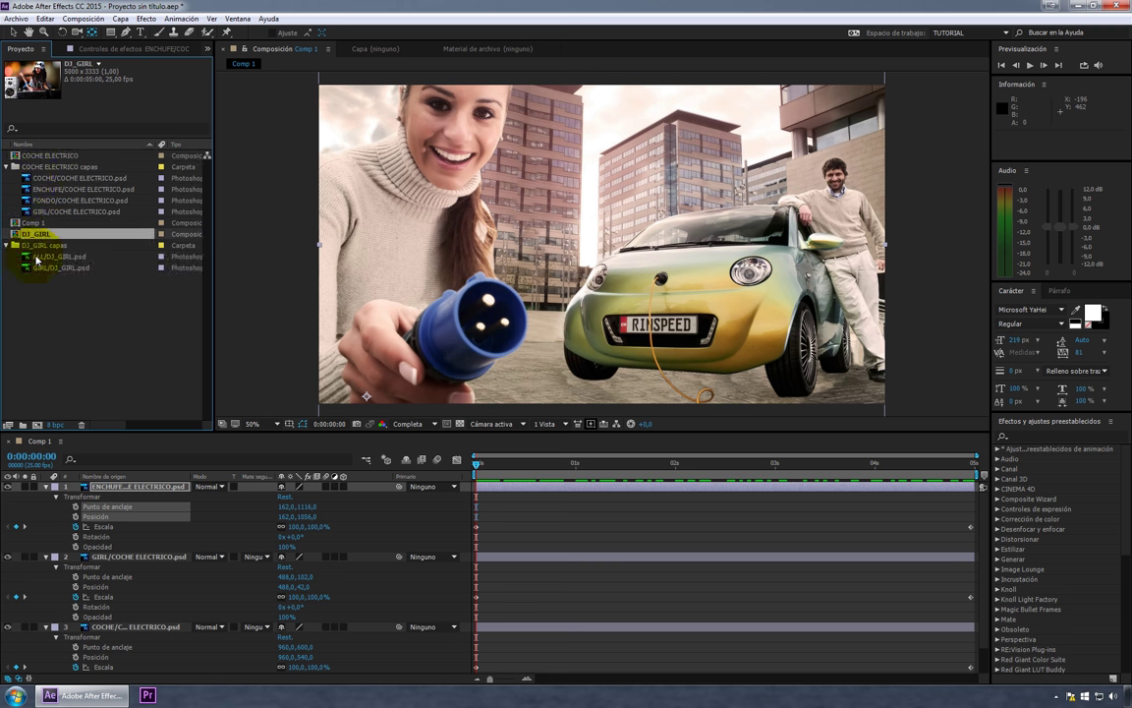
# Create a new composition named 'DJ GIRL'.
pyautogui.click(39, 425)
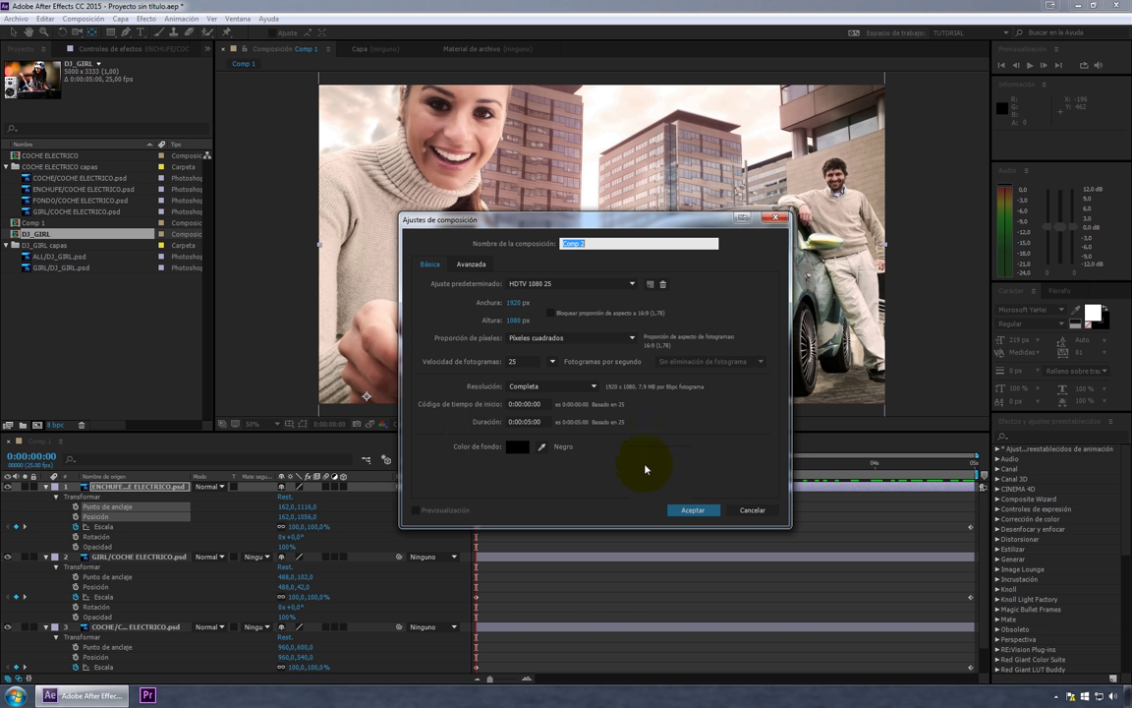
pyautogui.click(605, 247)
pyautogui.write('DJ GIRL')
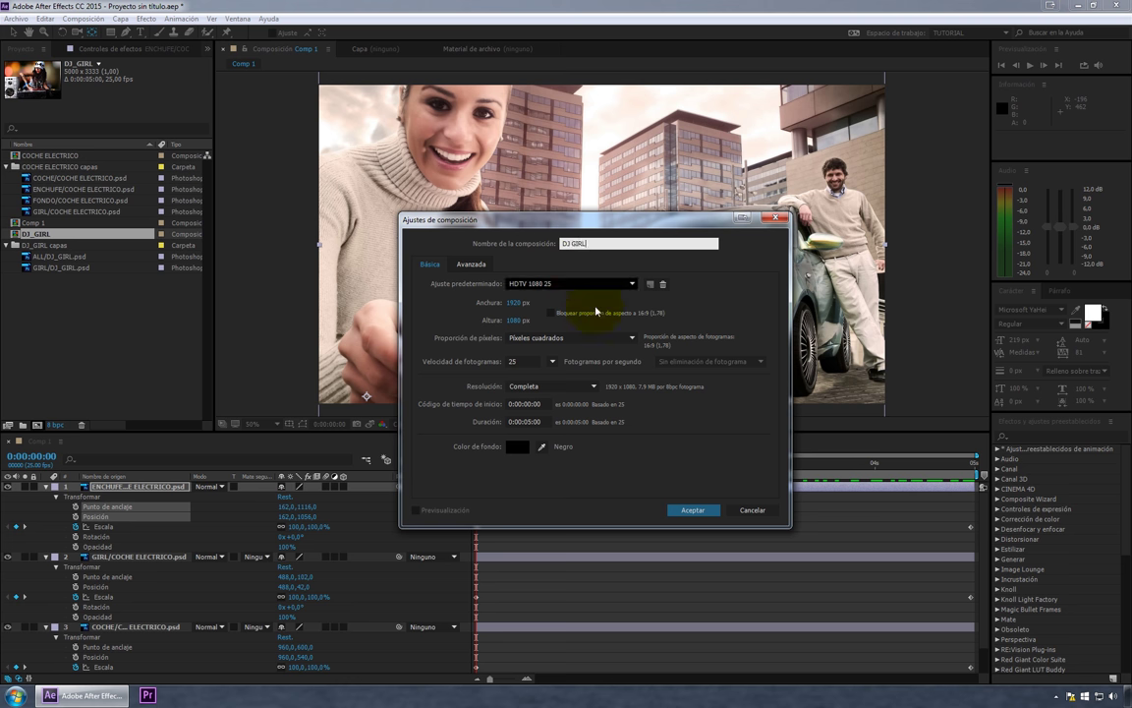
pyautogui.click(693, 511)
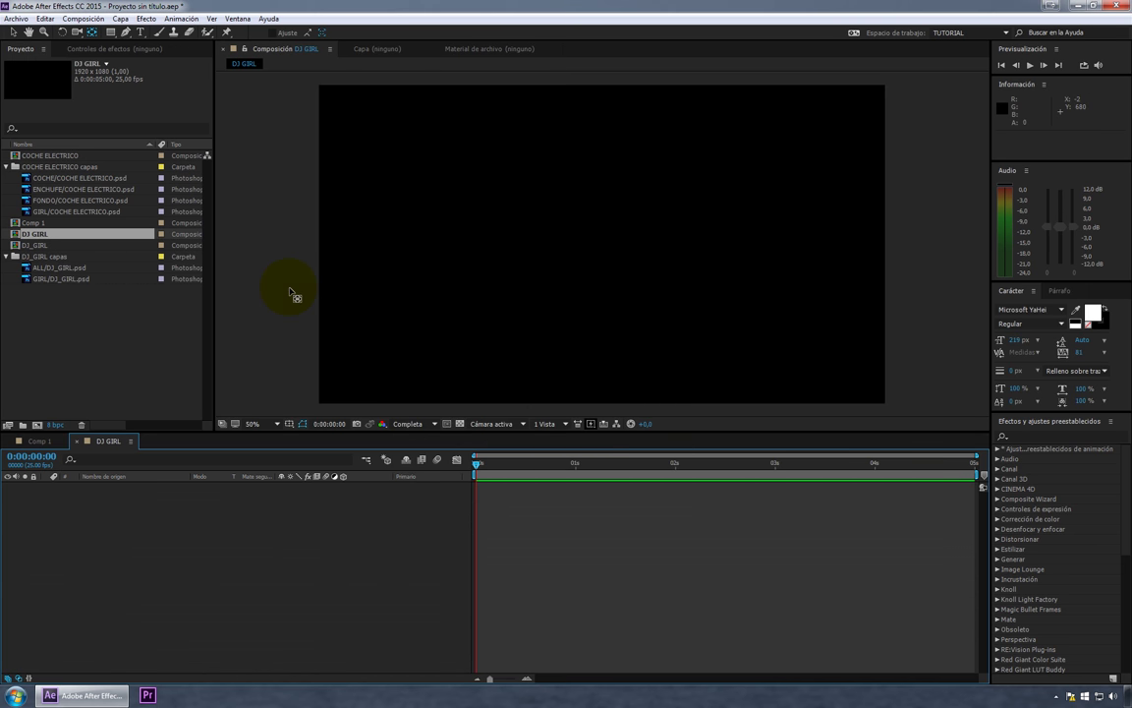
# Add ALL/DJ_GIRL.psd to the timeline with GIRL/DJ_GIRL.psd above it, then select both layers.
pyautogui.click(61, 279)
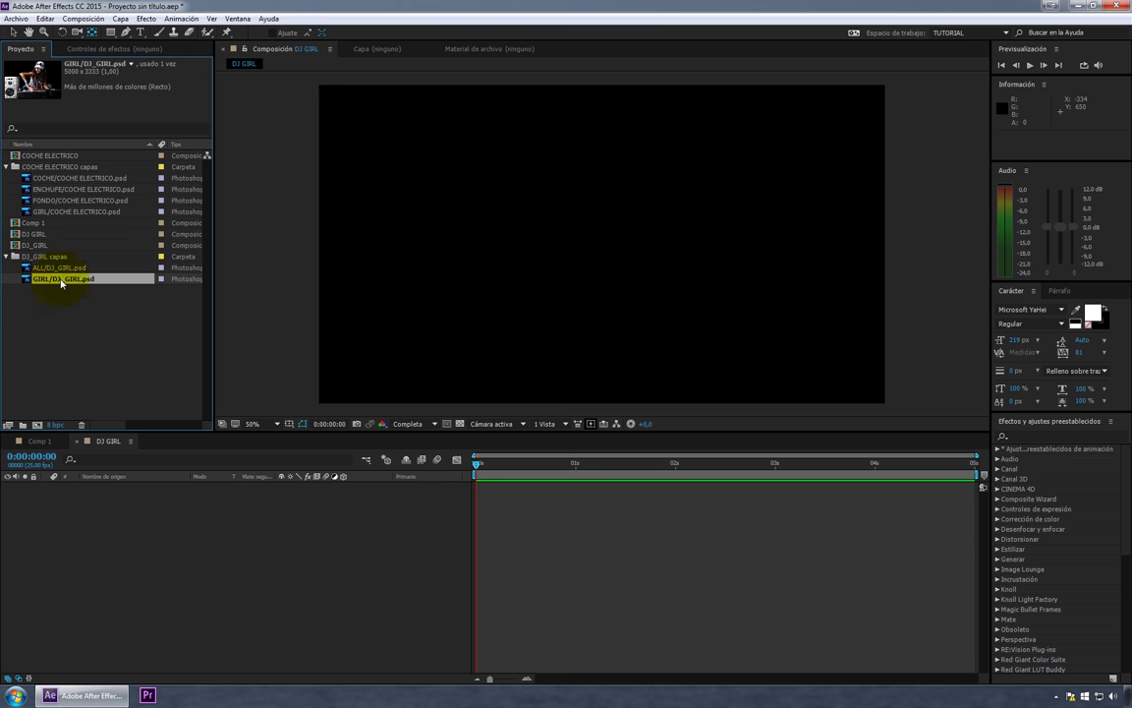
pyautogui.click(63, 267)
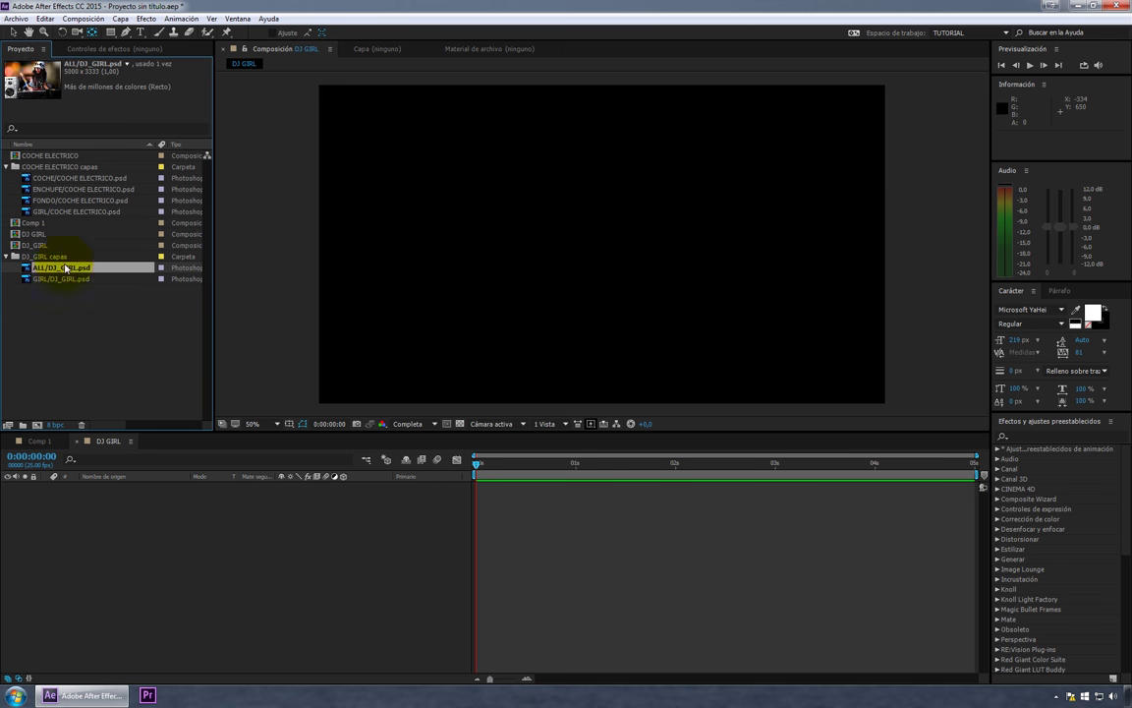
pyautogui.moveTo(63, 268); pyautogui.dragTo(93, 580)
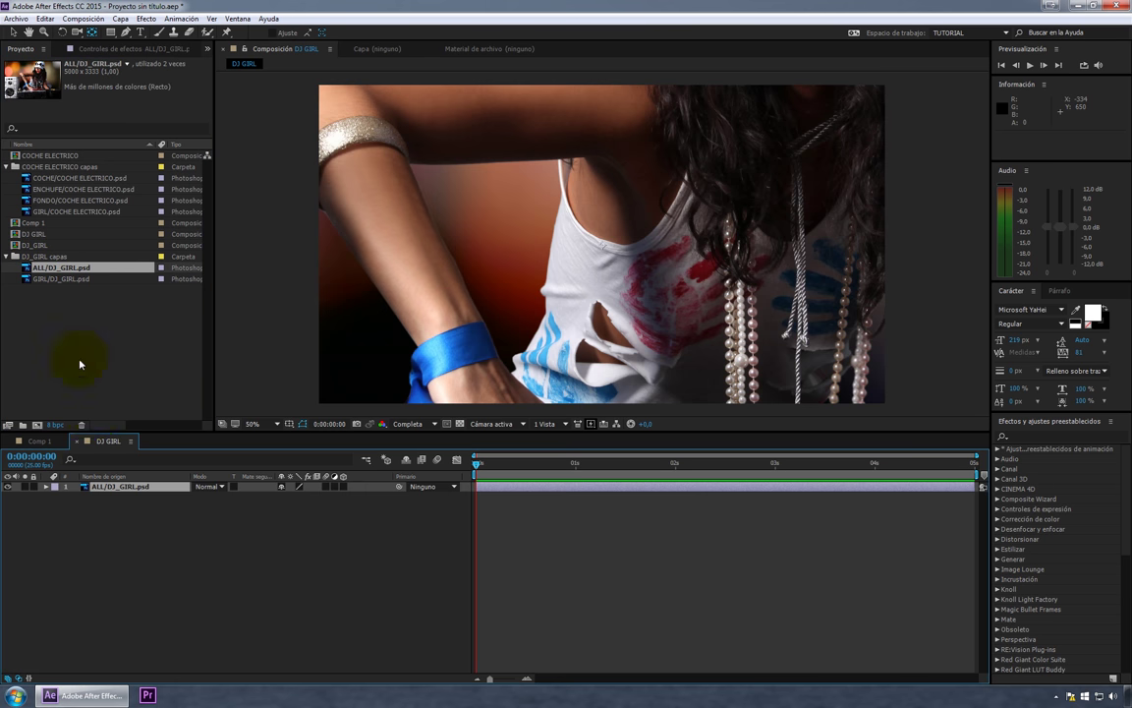
pyautogui.click(59, 280)
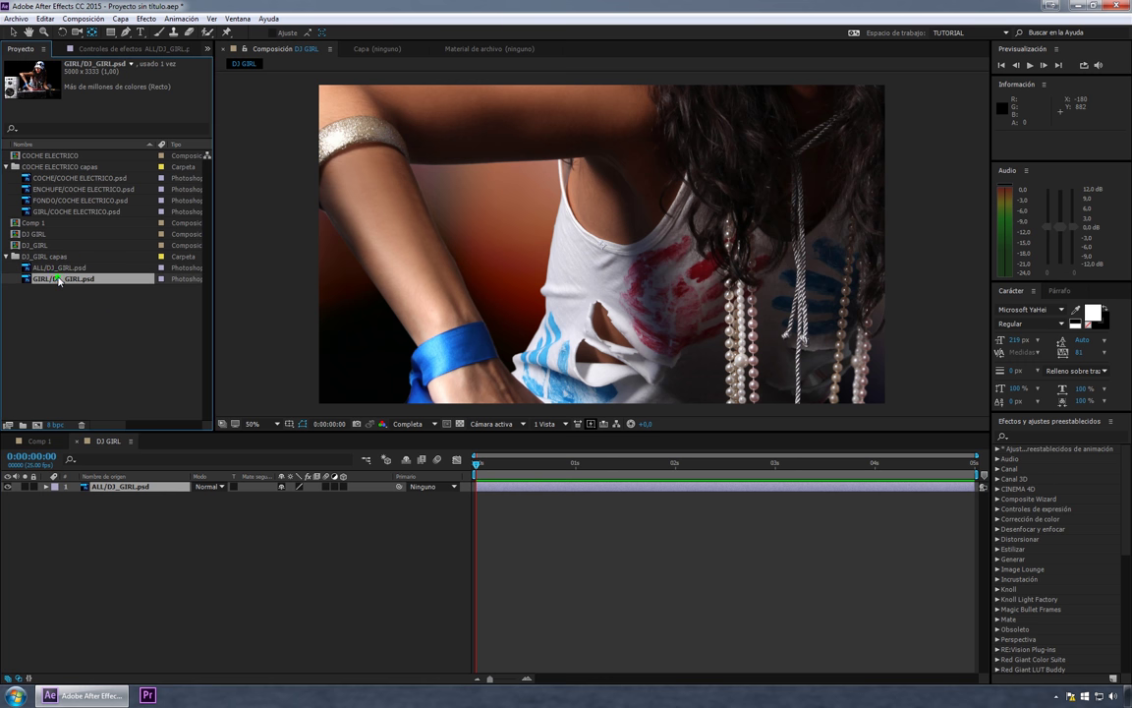
pyautogui.click(66, 351)
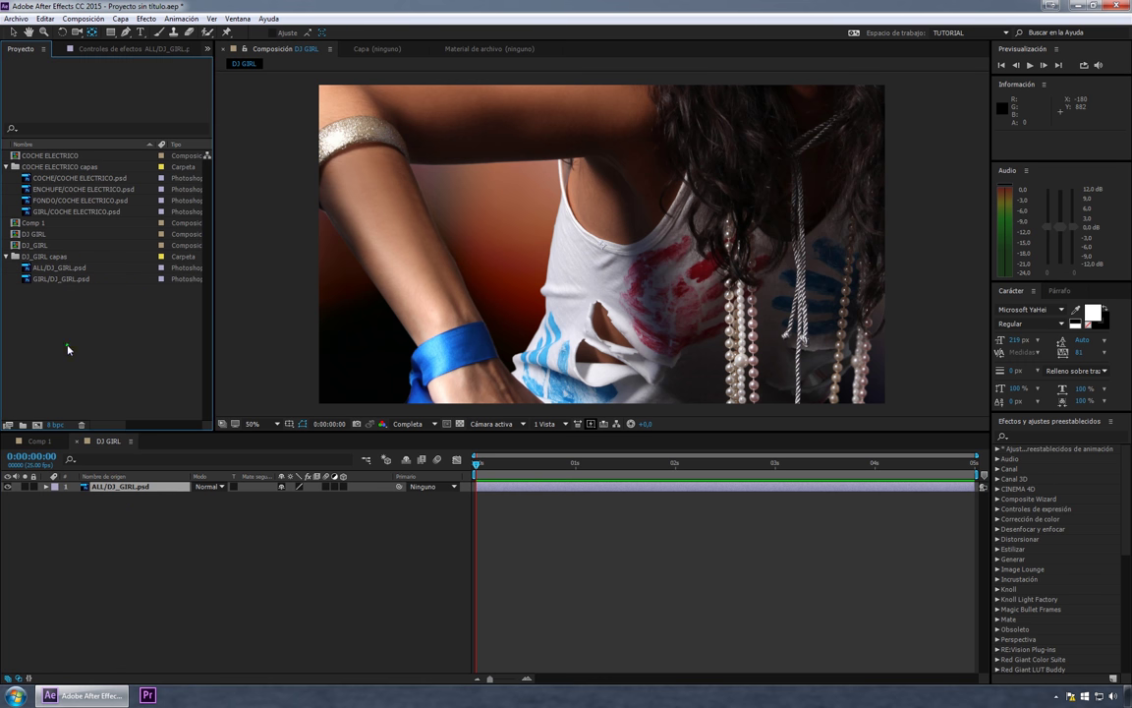
pyautogui.moveTo(59, 278)
pyautogui.mouseDown()
pyautogui.moveTo(111, 479)
pyautogui.moveTo(103, 494)
pyautogui.moveTo(111, 487)
pyautogui.mouseUp()
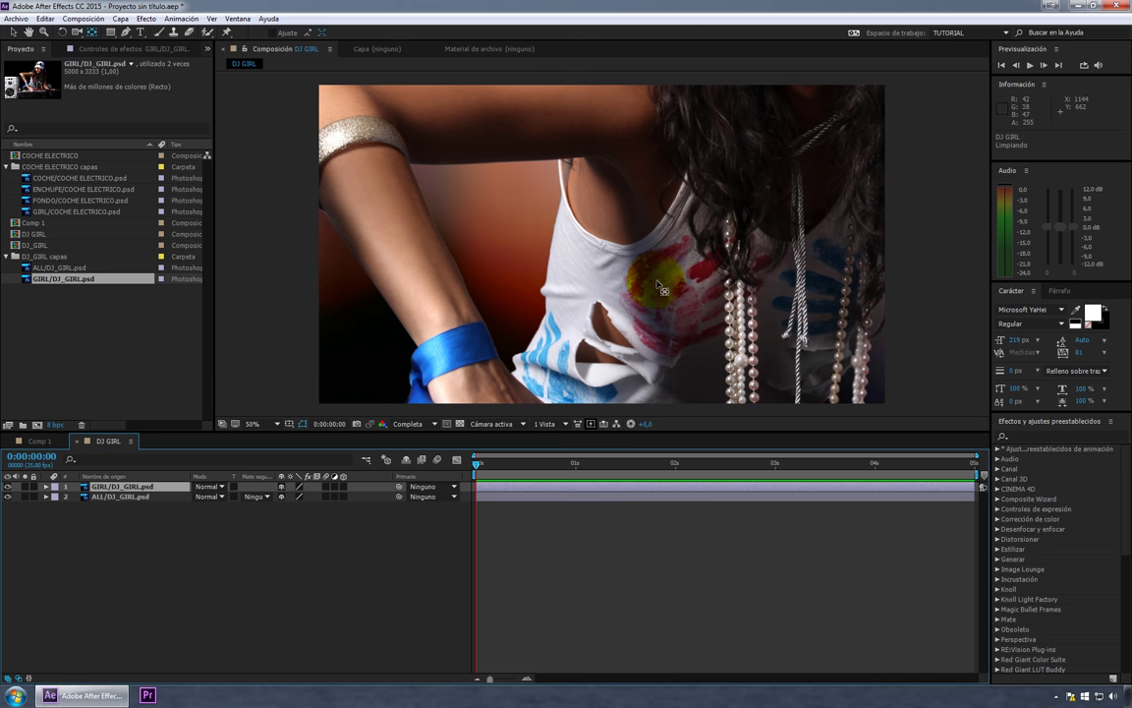
pyautogui.scroll(-2, 664, 290)
pyautogui.scroll(-2, 662, 285)
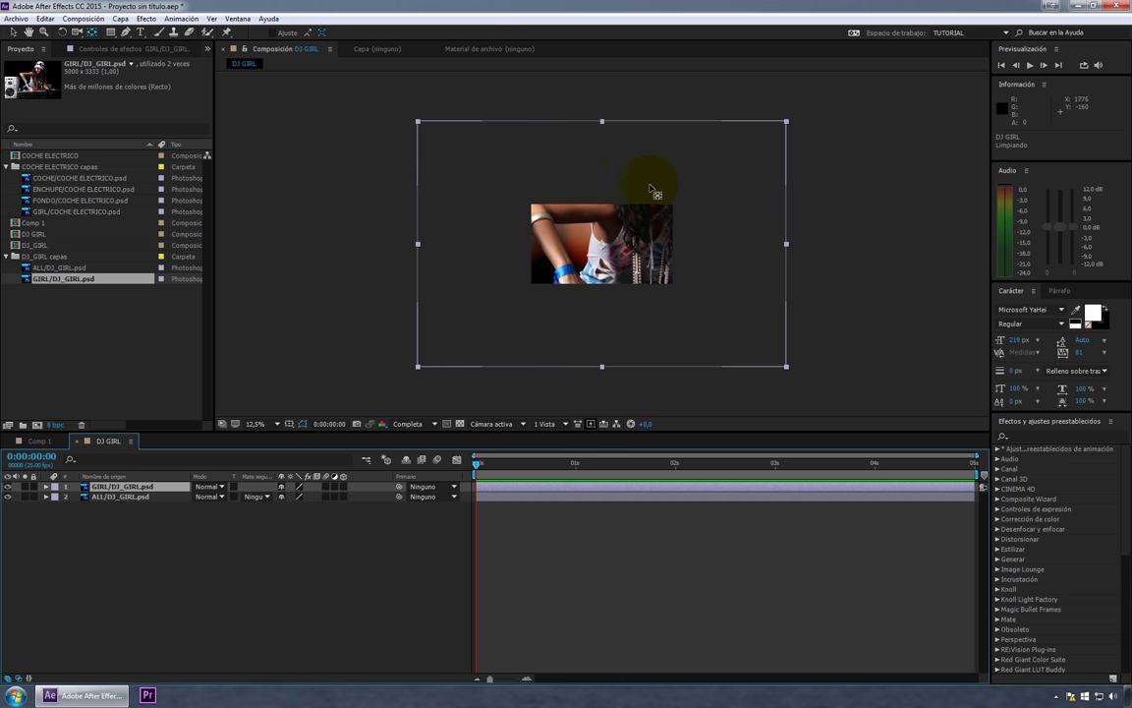
pyautogui.click(12, 32)
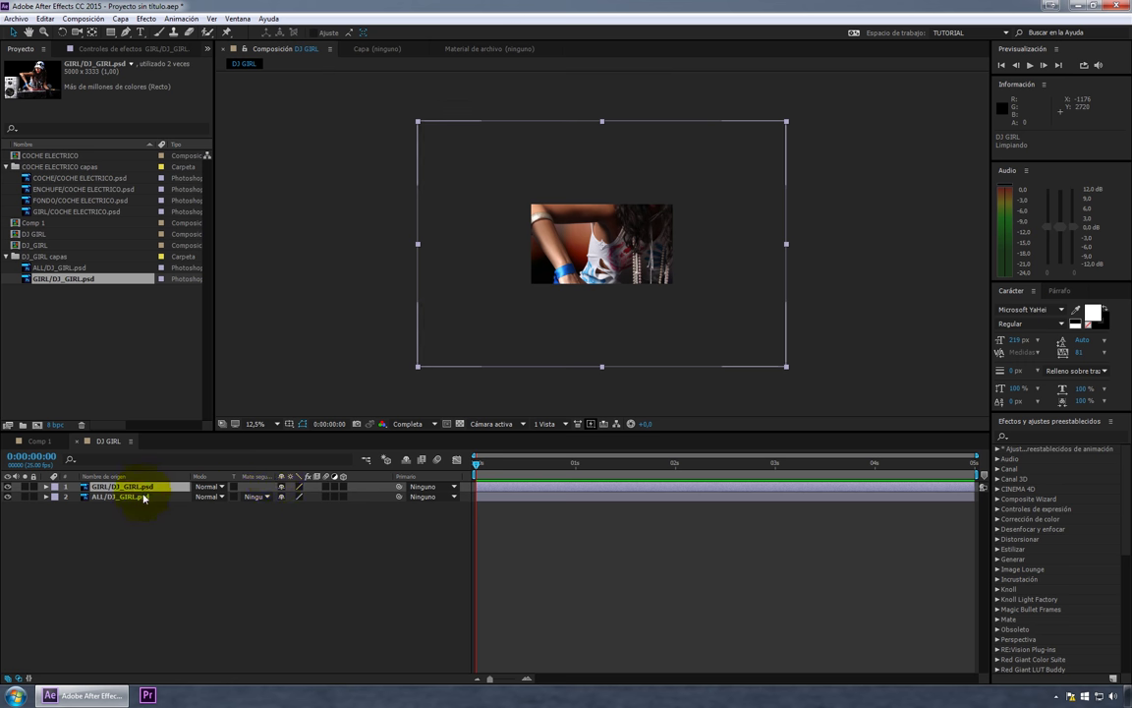
pyautogui.keyDown('shift'); pyautogui.click(143, 498); pyautogui.keyUp('shift')
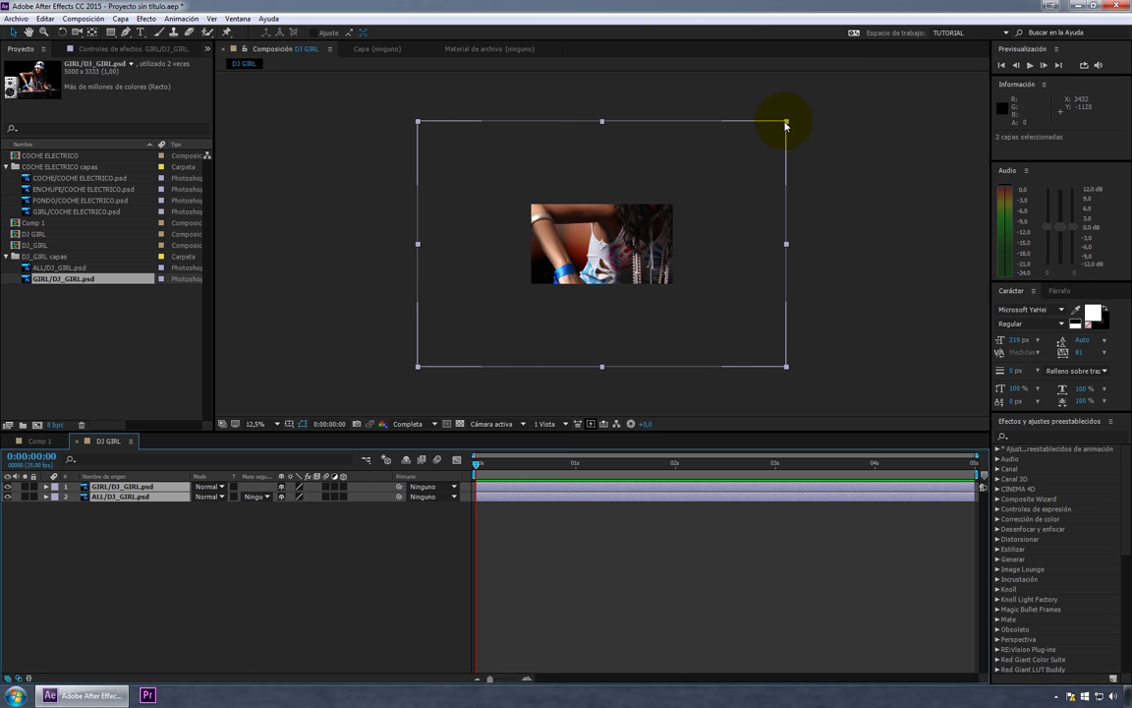
# Scale the girl cut-out layer down to 39% so she fits the frame.
pyautogui.click(44, 487)
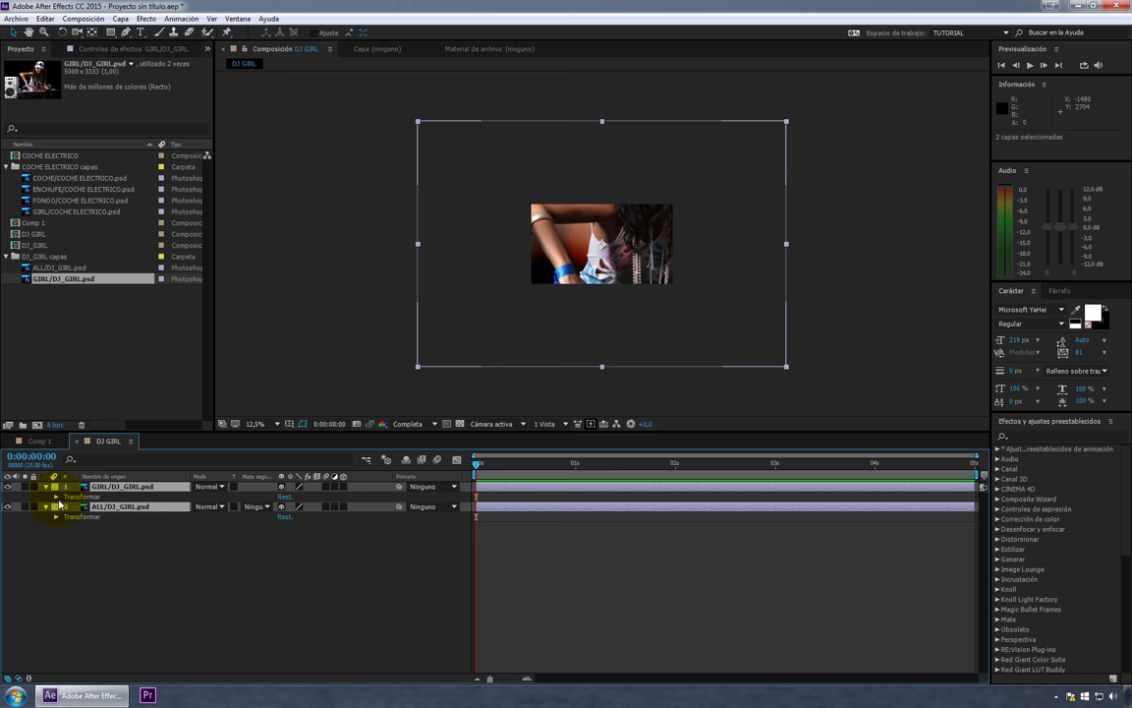
pyautogui.click(55, 497)
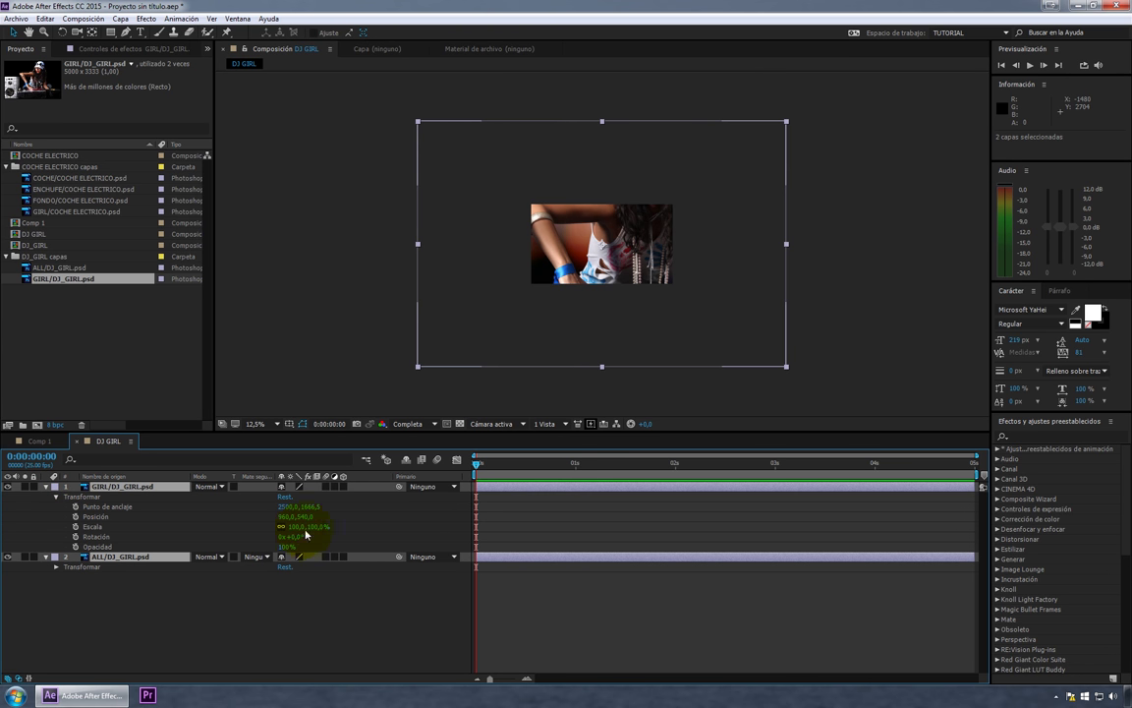
pyautogui.moveTo(315, 528); pyautogui.dragTo(285, 535)
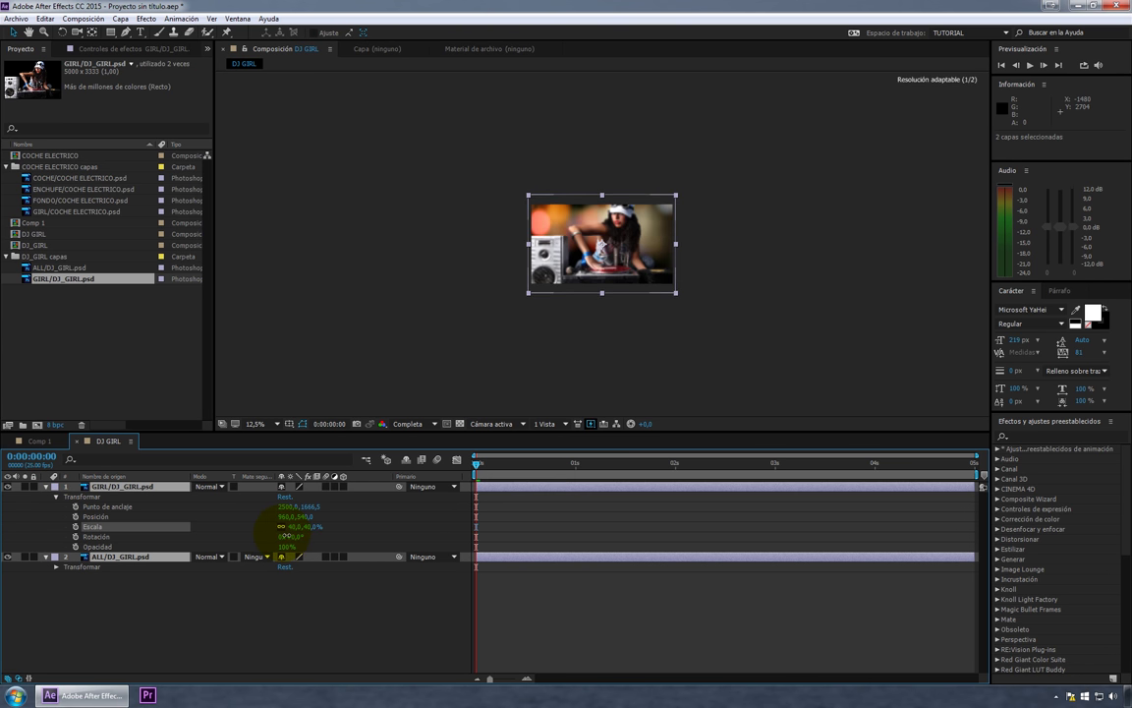
pyautogui.press('.')
pyautogui.press('.')
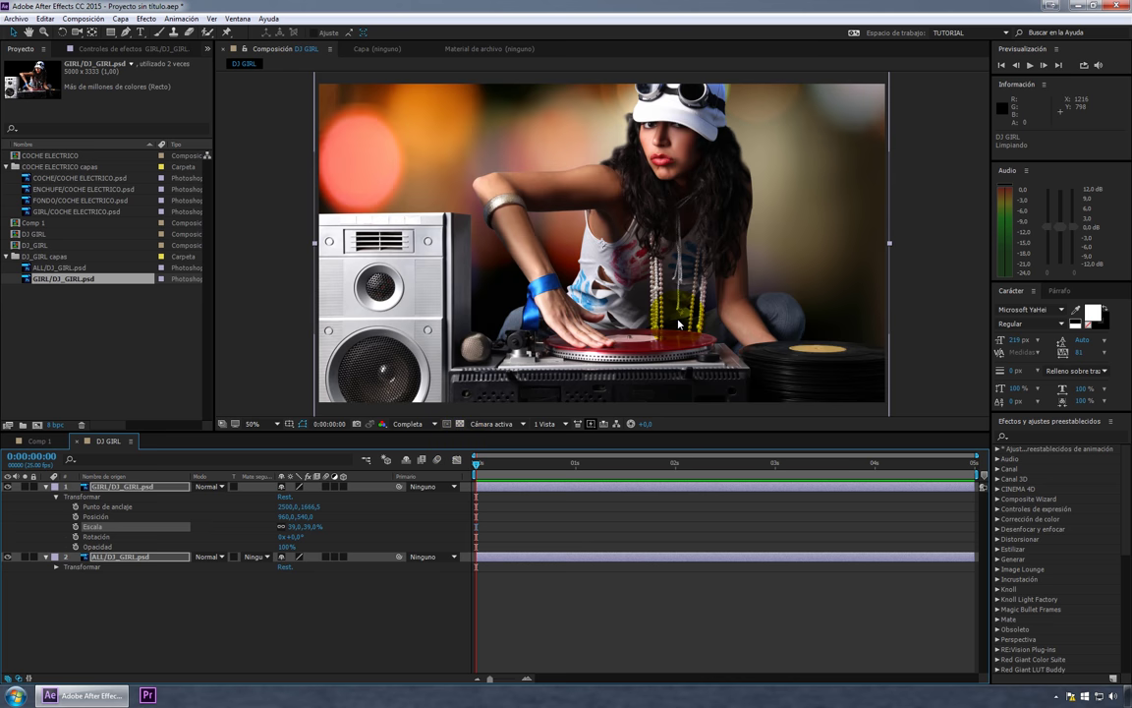
# Hide the ALL/DJ_GIRL background layer behind the girl.
pyautogui.click(179, 557)
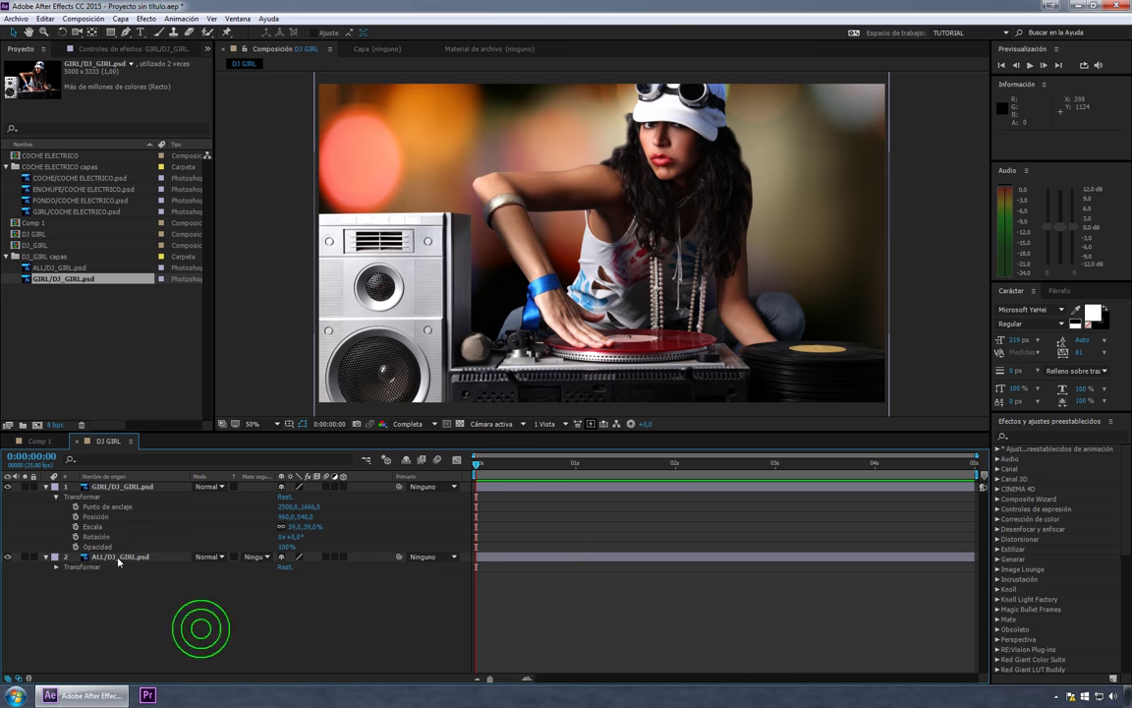
pyautogui.click(8, 558)
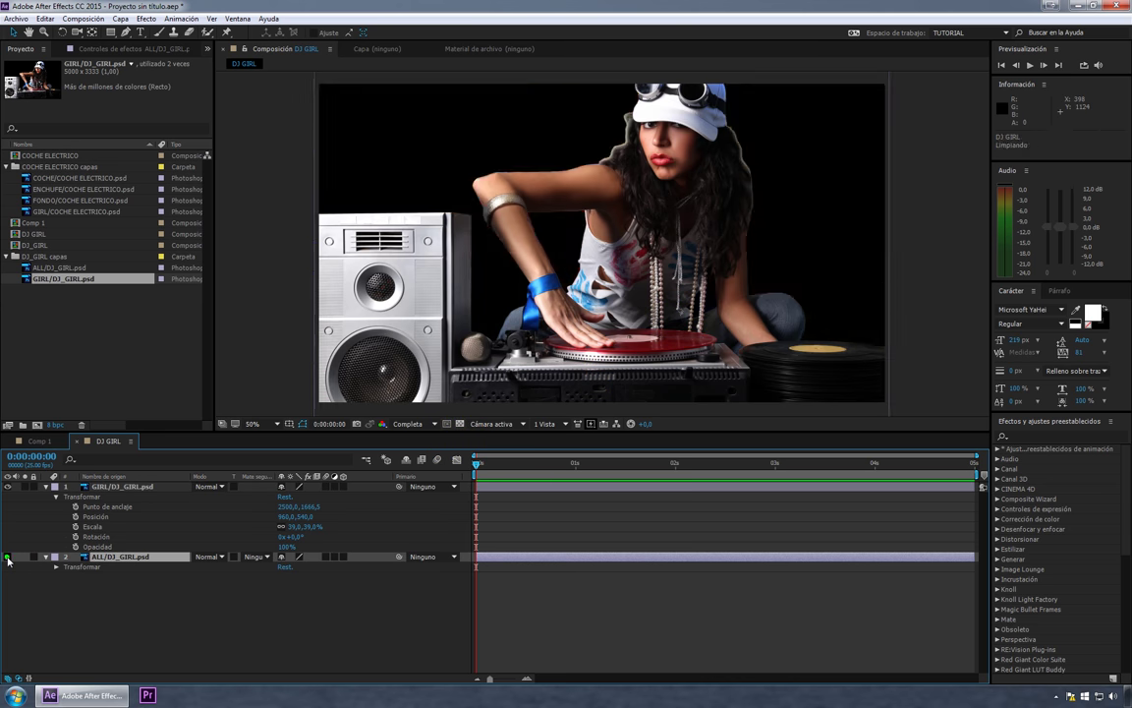
pyautogui.click(8, 557)
pyautogui.click(8, 557)
pyautogui.click(8, 558)
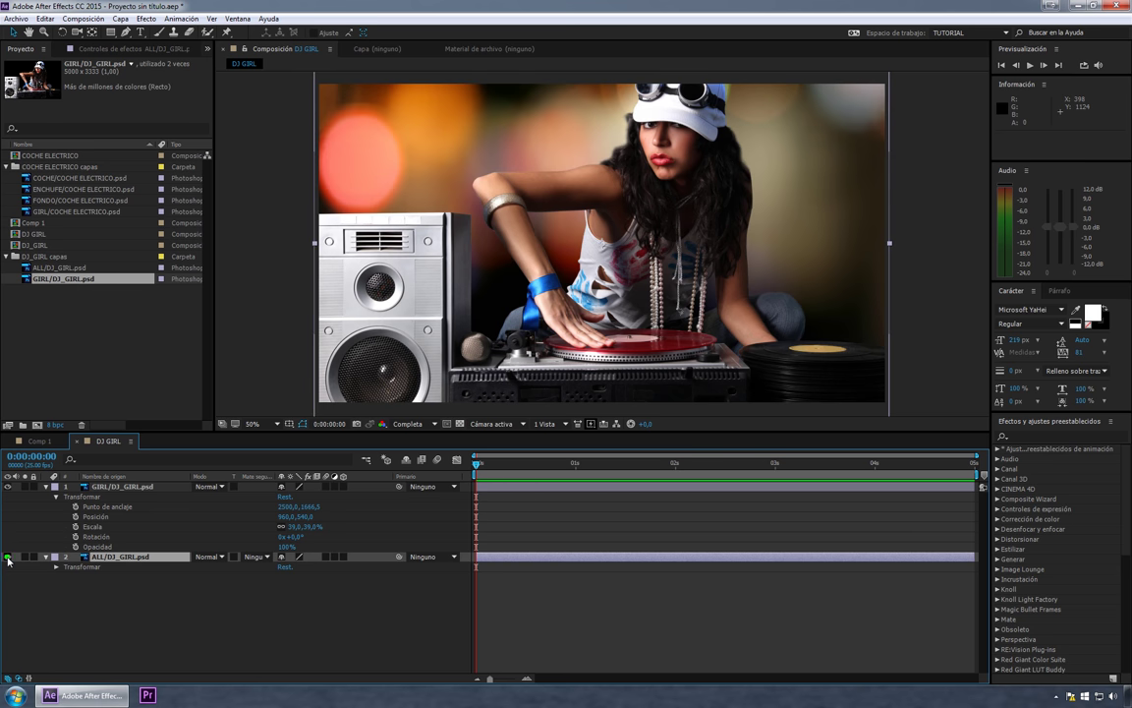
pyautogui.click(8, 558)
pyautogui.click(73, 344)
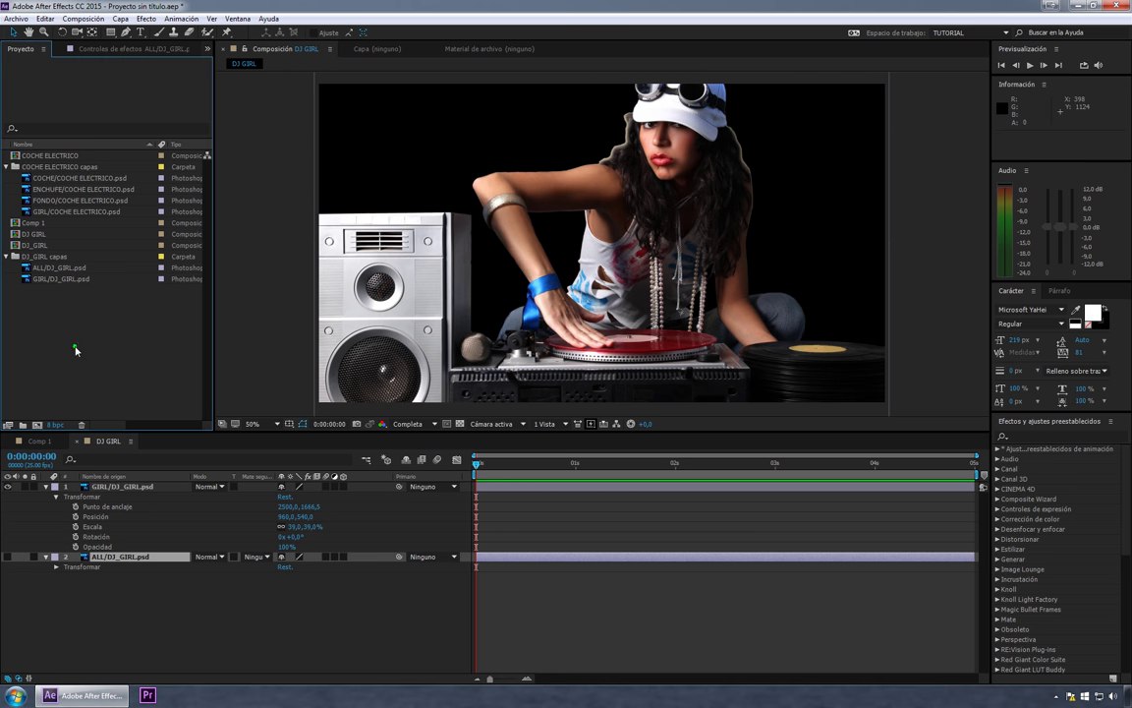
pyautogui.rightClick(99, 321)
# Import drone_agua.mp4 from TUTORIAL 01 > MATERIAL and place it below the girl layer.
pyautogui.moveTo(206, 381)
pyautogui.click(302, 379)
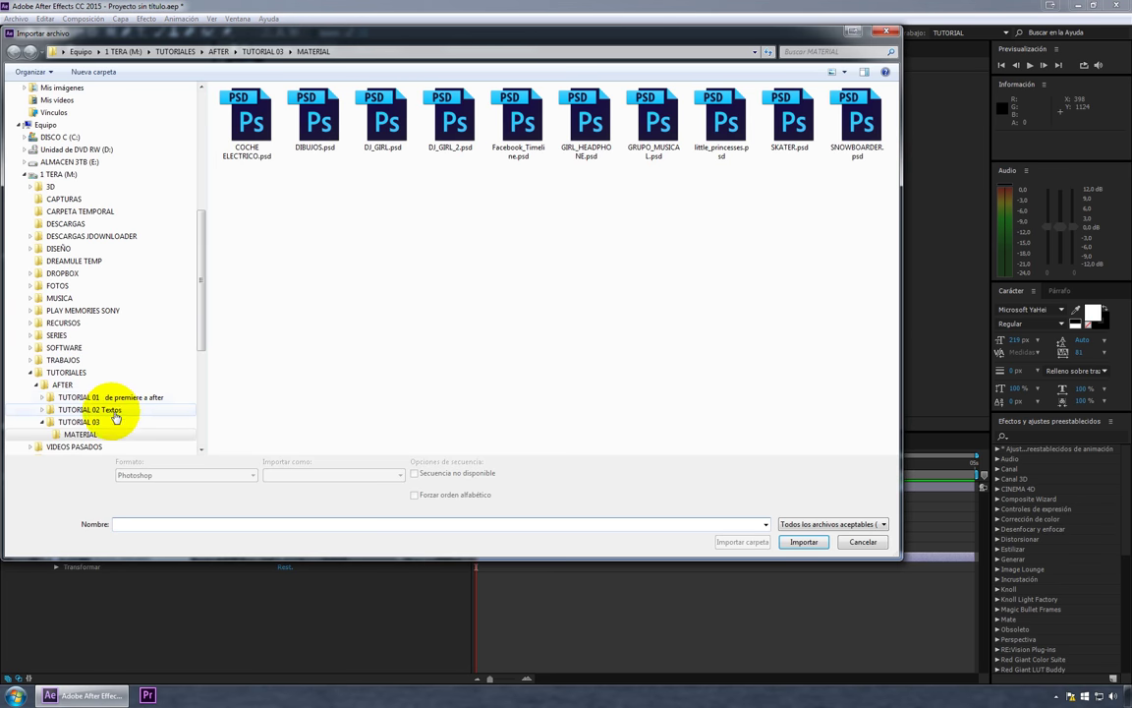
pyautogui.click(111, 397)
pyautogui.doubleClick(259, 110)
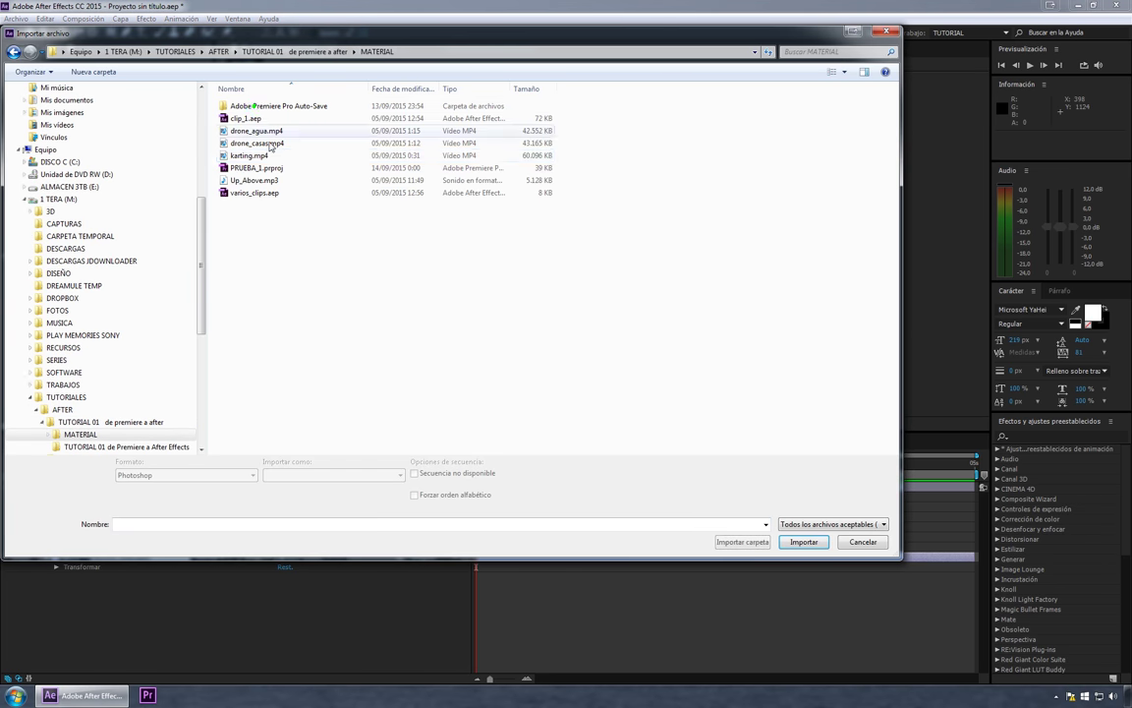
pyautogui.click(268, 145)
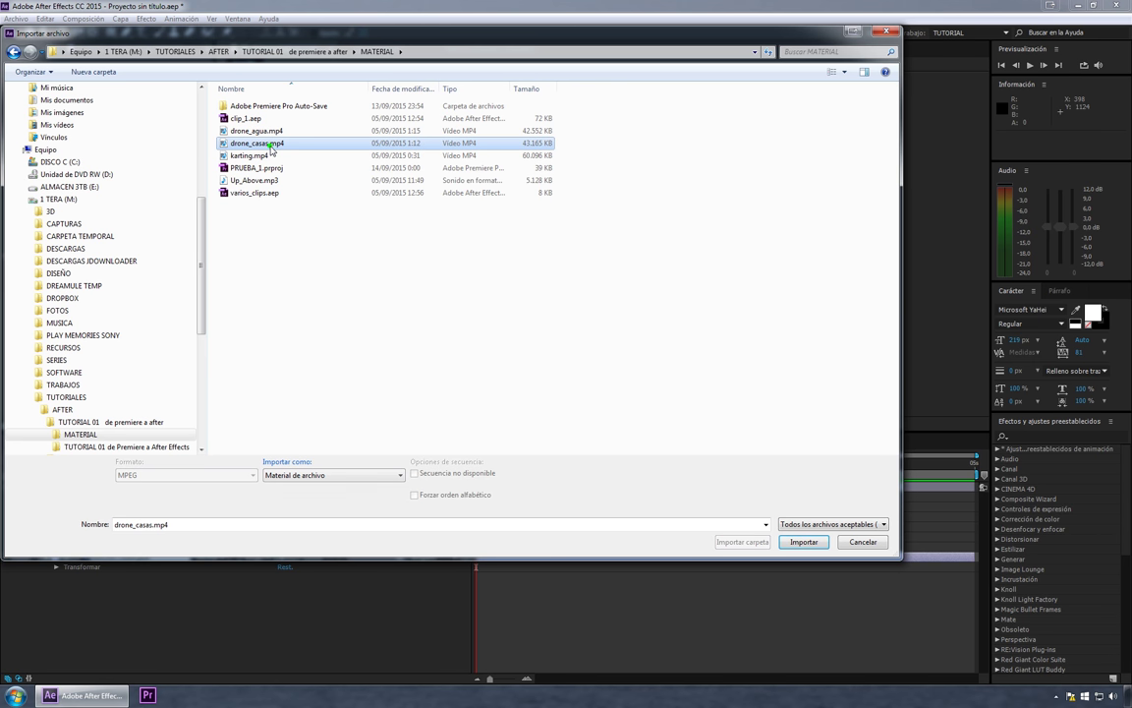
pyautogui.click(271, 130)
pyautogui.click(806, 541)
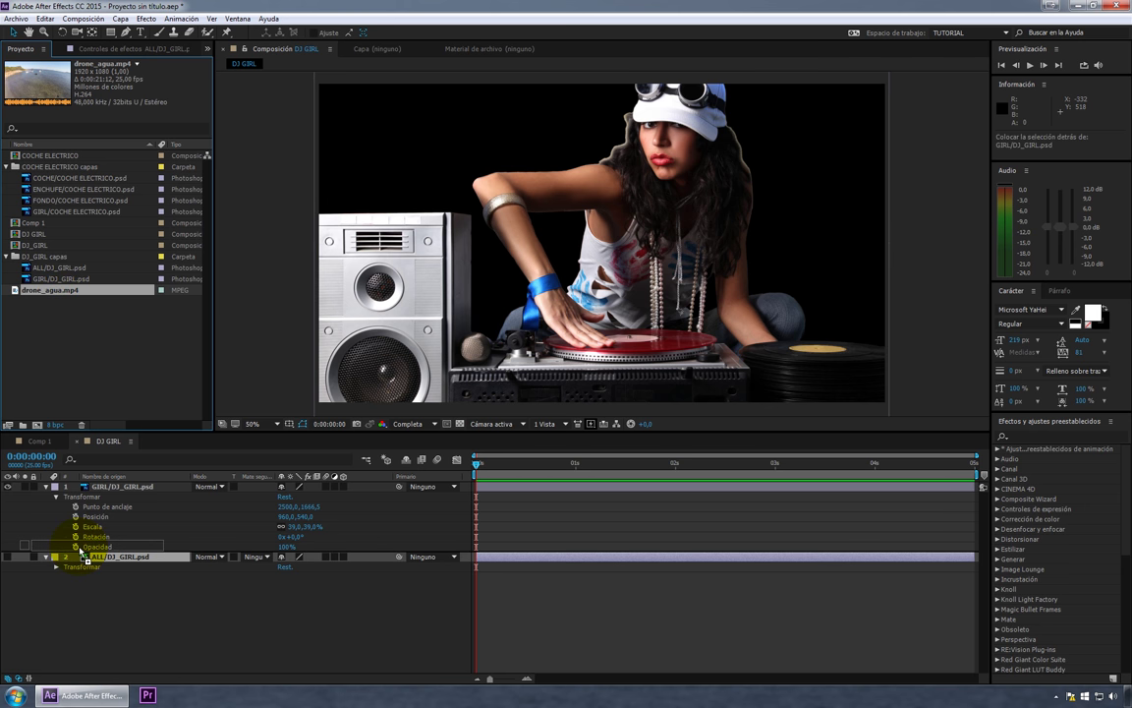
pyautogui.moveTo(69, 294); pyautogui.dragTo(82, 553)
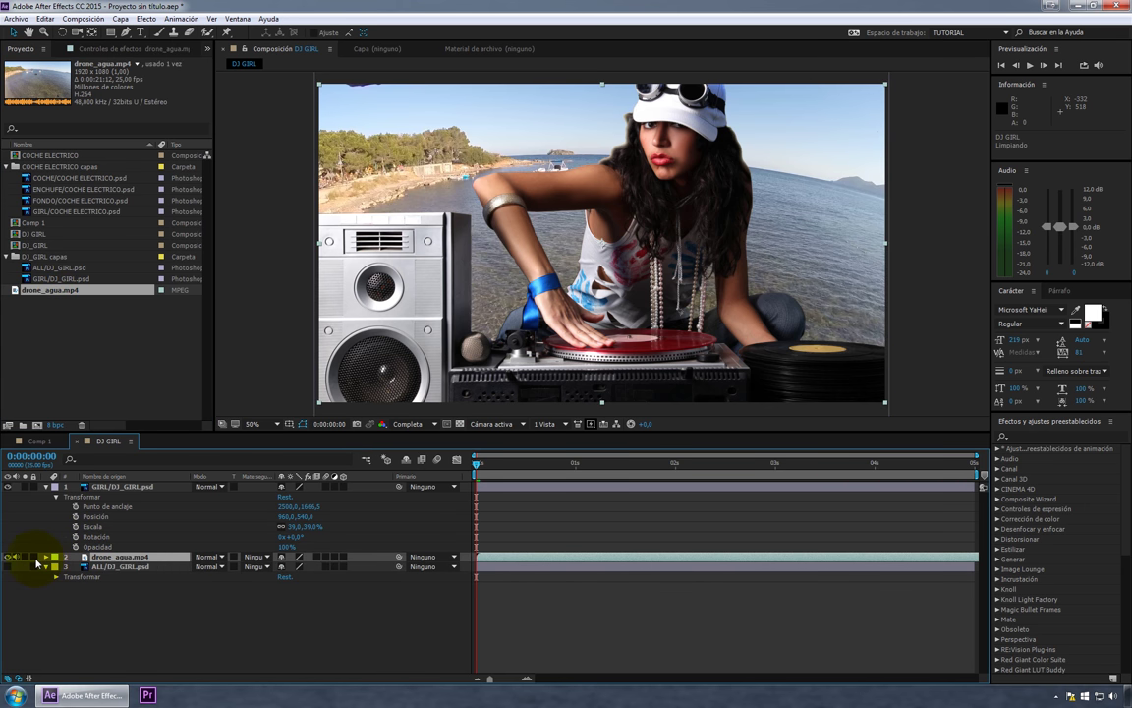
pyautogui.moveTo(480, 463)
pyautogui.mouseDown()
pyautogui.moveTo(963, 468)
pyautogui.moveTo(477, 463)
pyautogui.mouseUp()
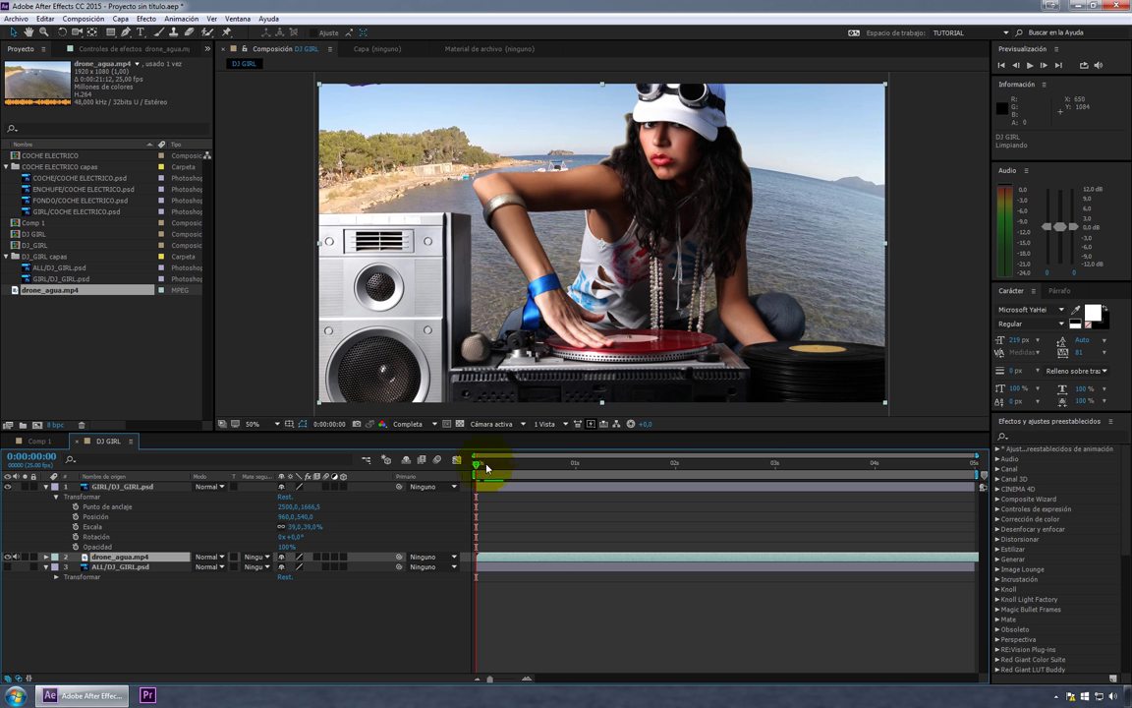
pyautogui.click(494, 487)
pyautogui.moveTo(481, 471); pyautogui.dragTo(531, 468)
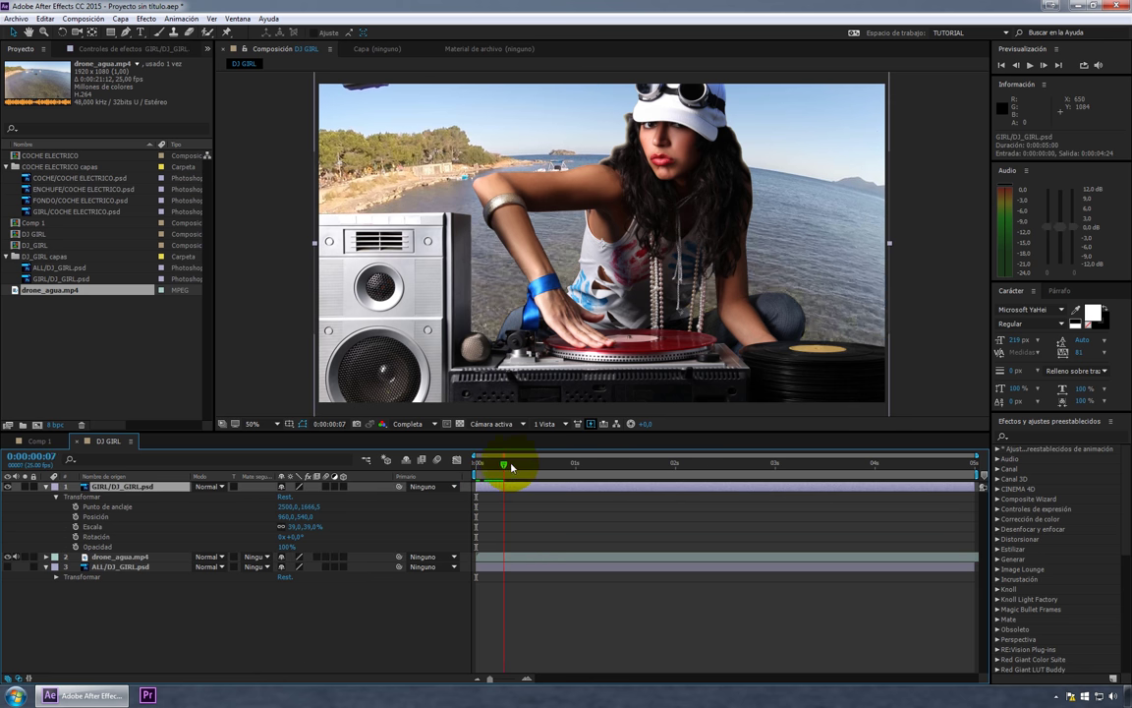
pyautogui.click(483, 470)
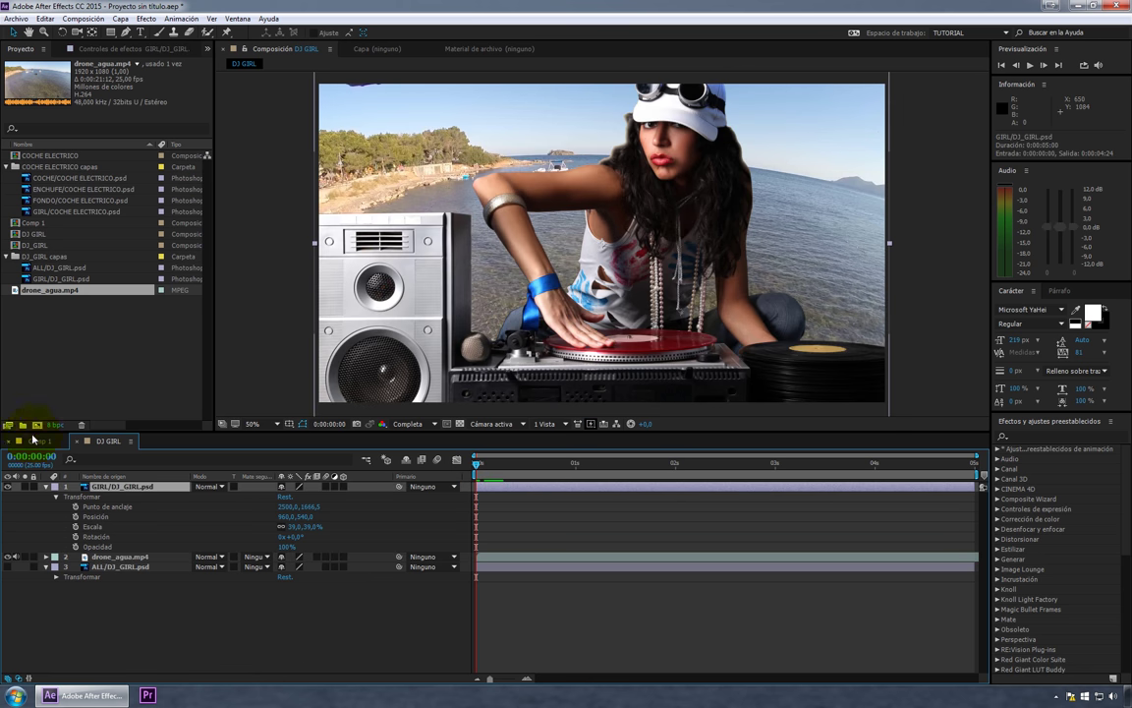
pyautogui.click(35, 441)
pyautogui.click(98, 440)
pyautogui.moveTo(506, 467); pyautogui.dragTo(576, 468)
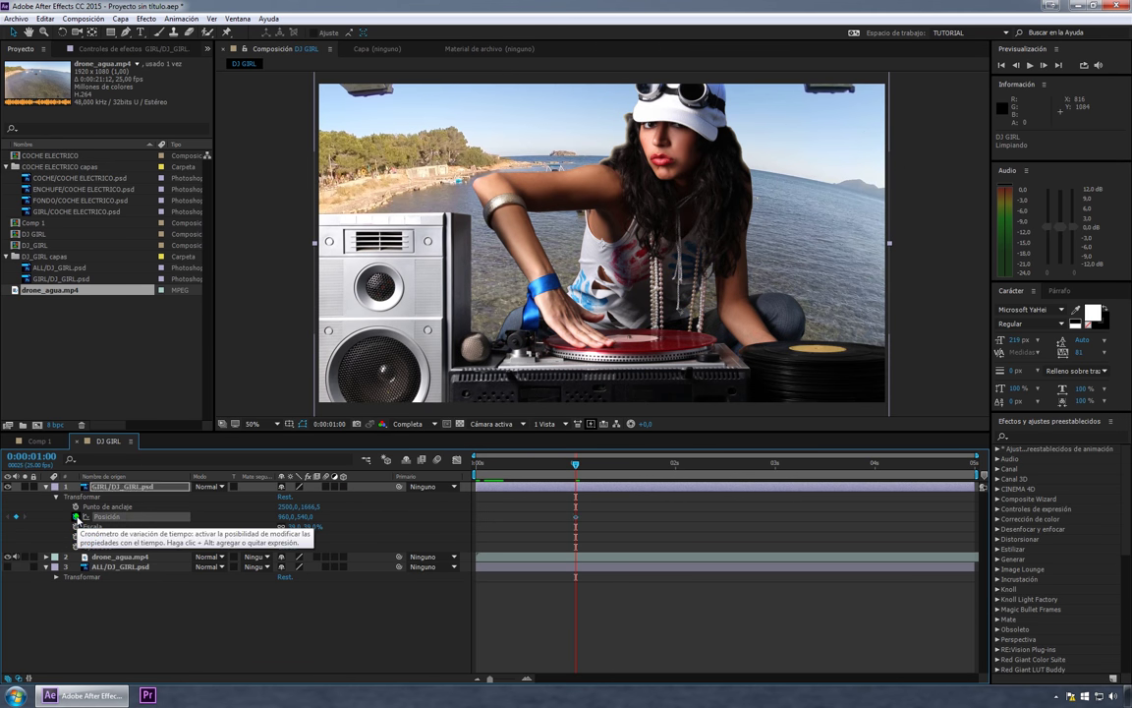
pyautogui.click(76, 517)
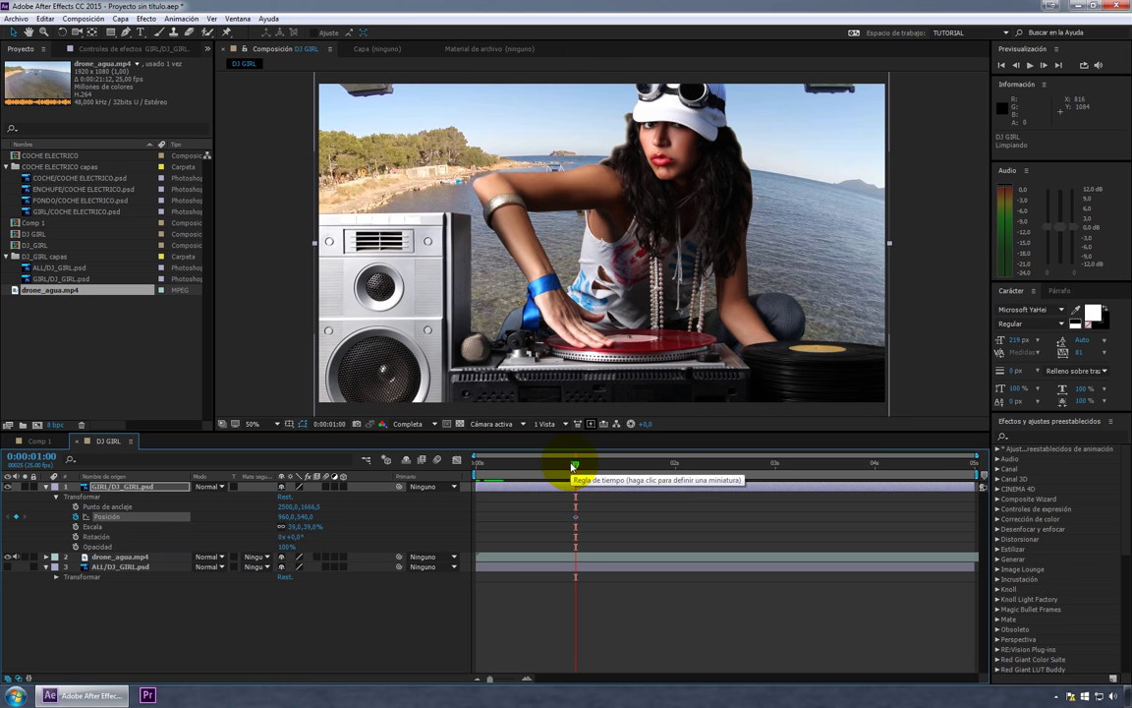
pyautogui.moveTo(576, 463); pyautogui.dragTo(479, 463)
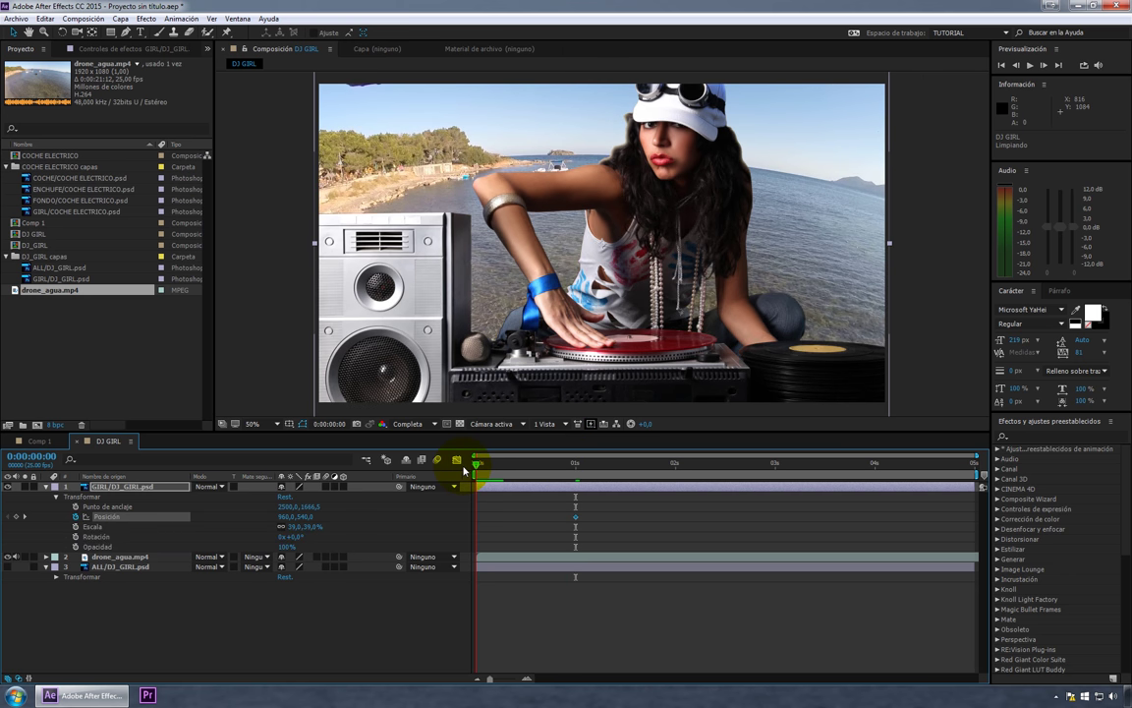
pyautogui.scroll(-2, 689, 283)
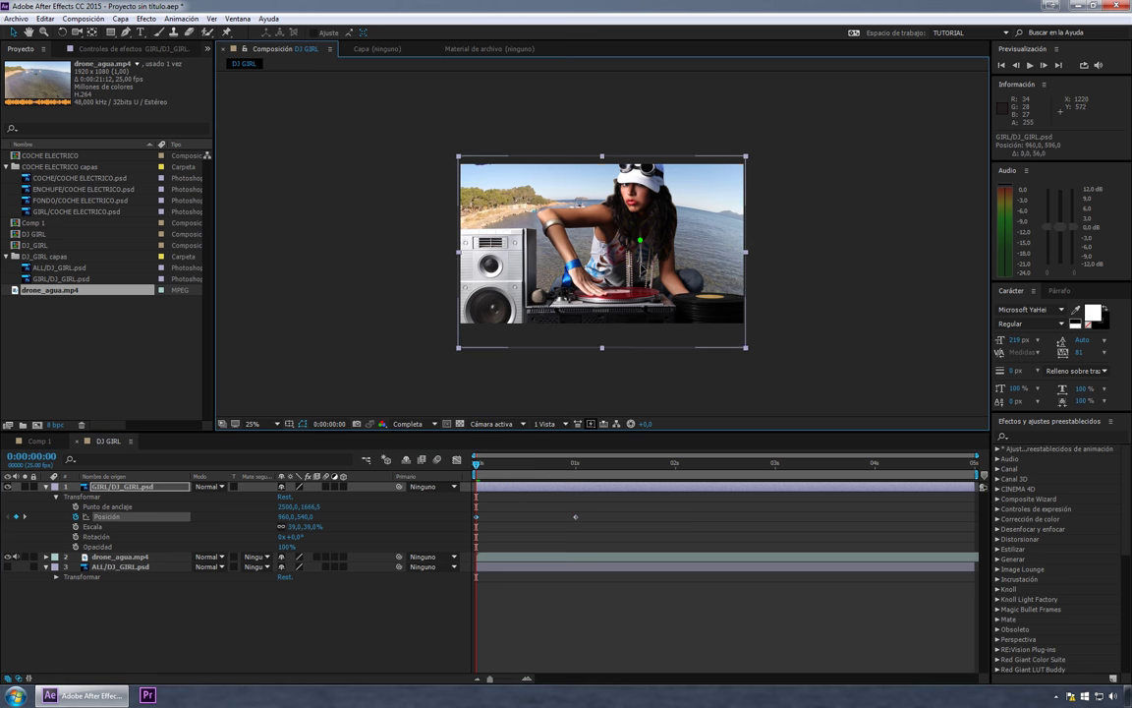
pyautogui.moveTo(688, 283)
pyautogui.mouseDown()
pyautogui.moveTo(641, 395)
pyautogui.moveTo(641, 432)
pyautogui.mouseUp()
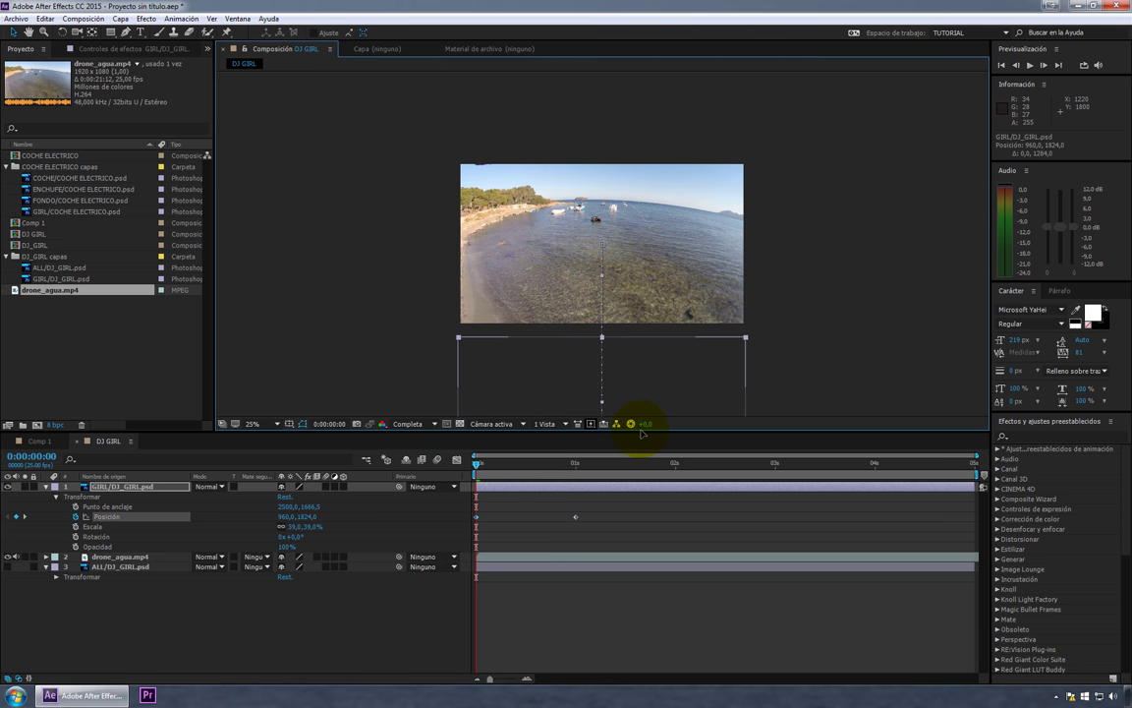
pyautogui.scroll(2, 606, 303)
pyautogui.scroll(2, 606, 302)
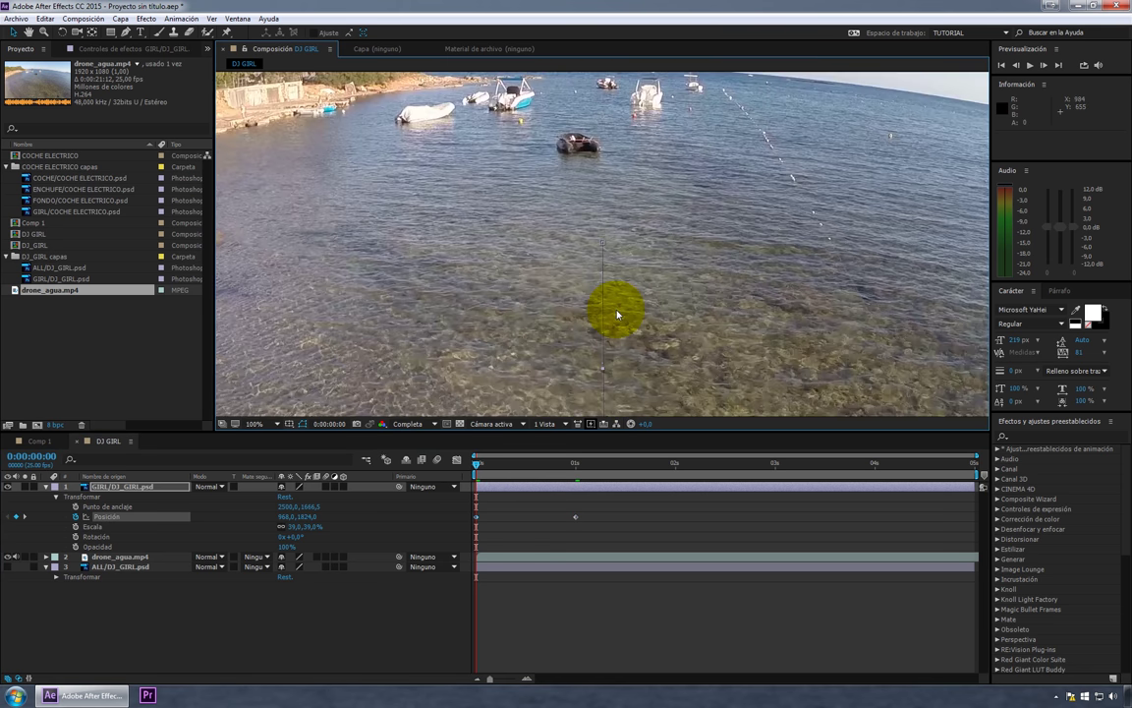
pyautogui.scroll(-2, 605, 303)
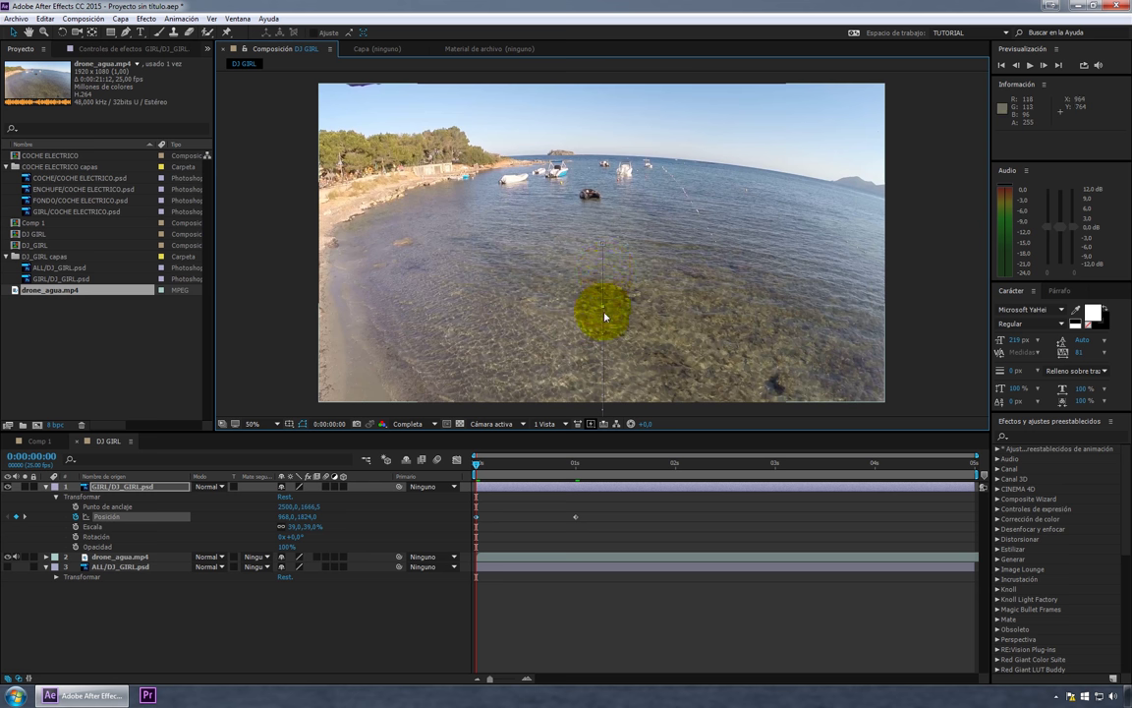
pyautogui.click(476, 468)
pyautogui.moveTo(476, 468)
pyautogui.mouseDown()
pyautogui.moveTo(577, 469)
pyautogui.moveTo(490, 480)
pyautogui.moveTo(475, 462)
pyautogui.mouseUp()
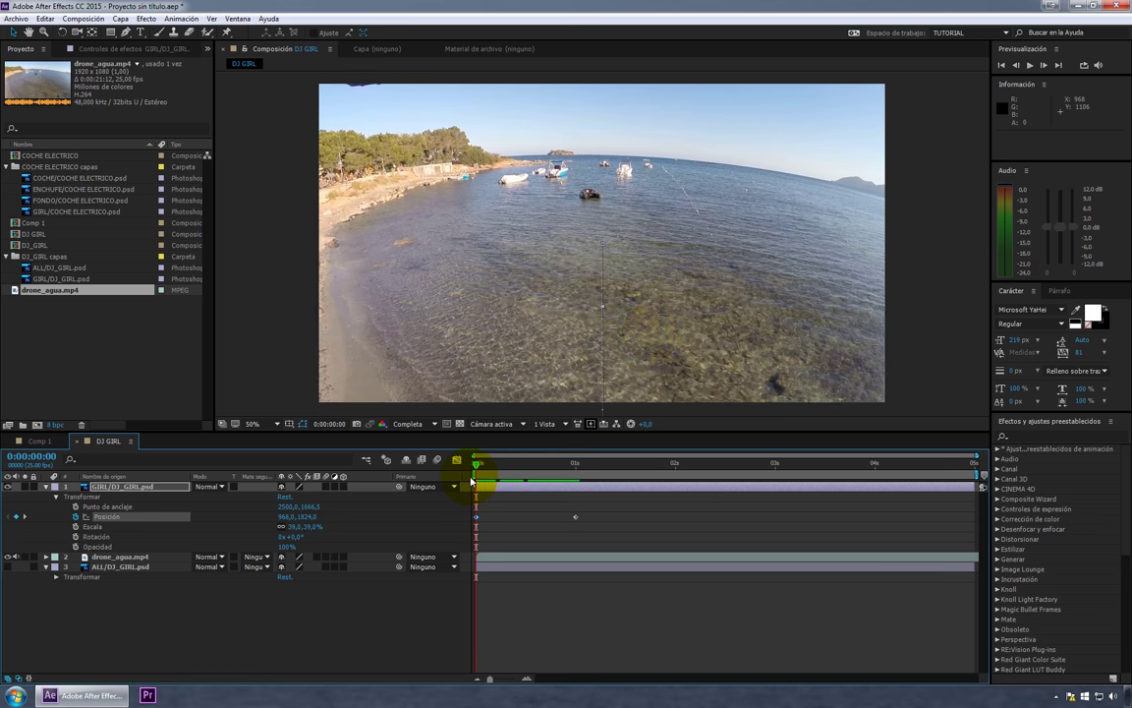
pyautogui.press(',')
pyautogui.press('.')
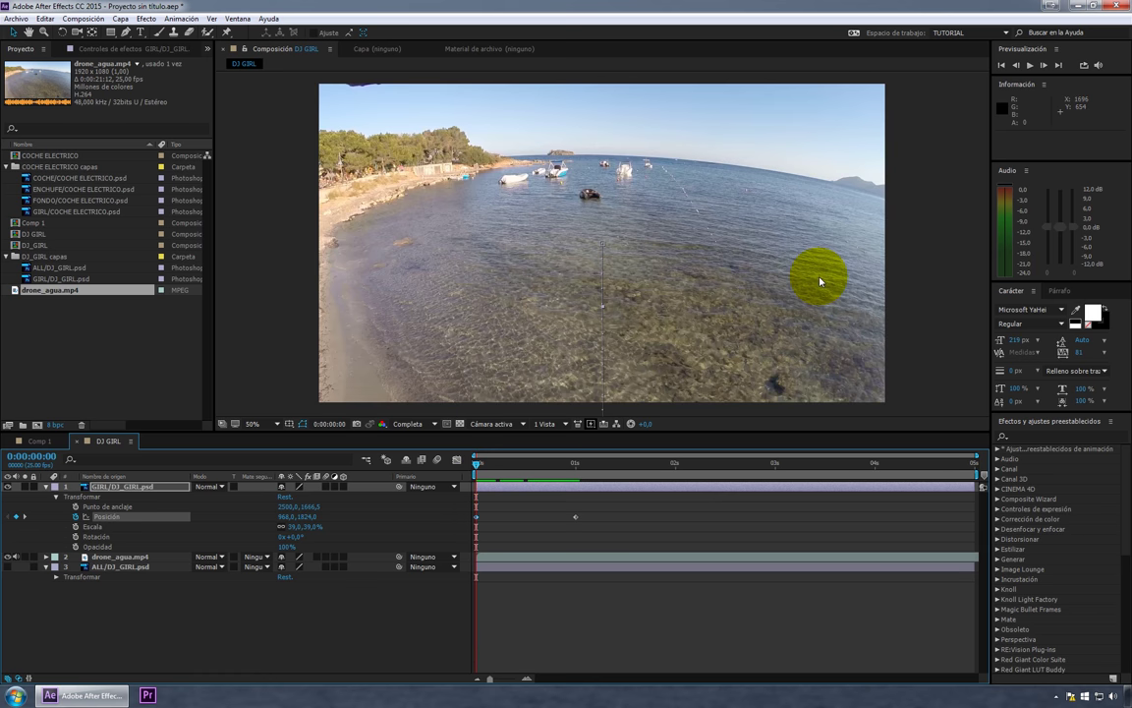
pyautogui.moveTo(477, 466)
pyautogui.mouseDown()
pyautogui.moveTo(683, 470)
pyautogui.moveTo(475, 487)
pyautogui.mouseUp()
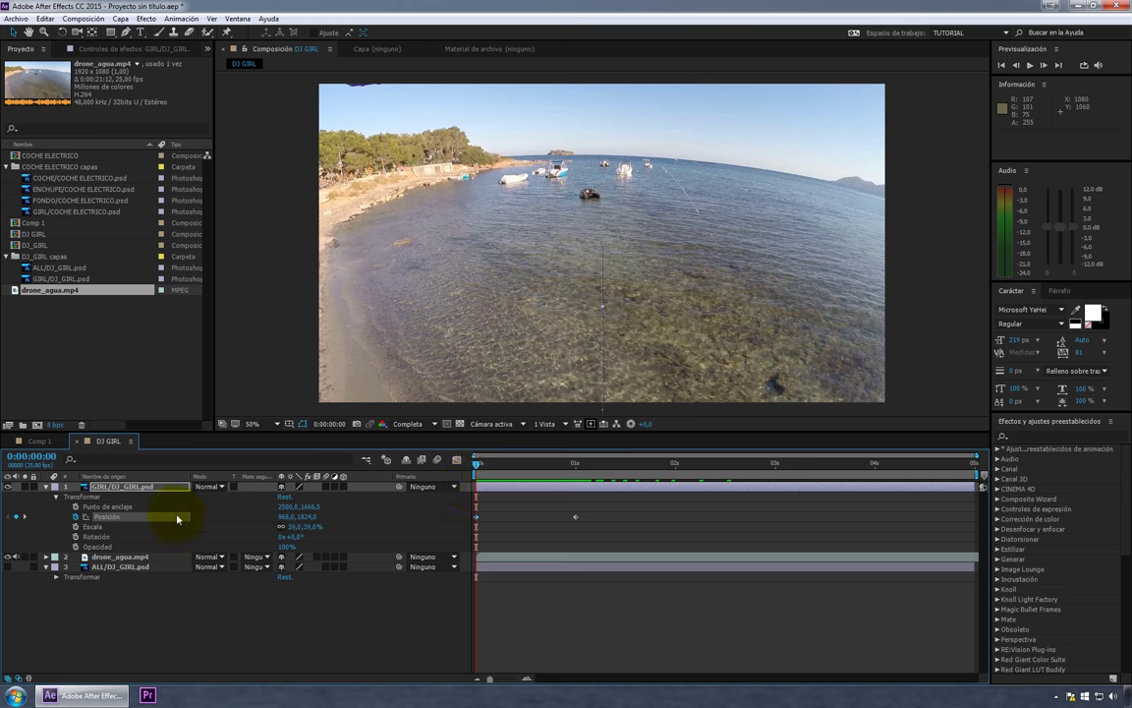
pyautogui.moveTo(483, 476); pyautogui.dragTo(438, 463)
# Add a white 'DJ GIRL' text layer and move it to the upper centre.
pyautogui.click(140, 32)
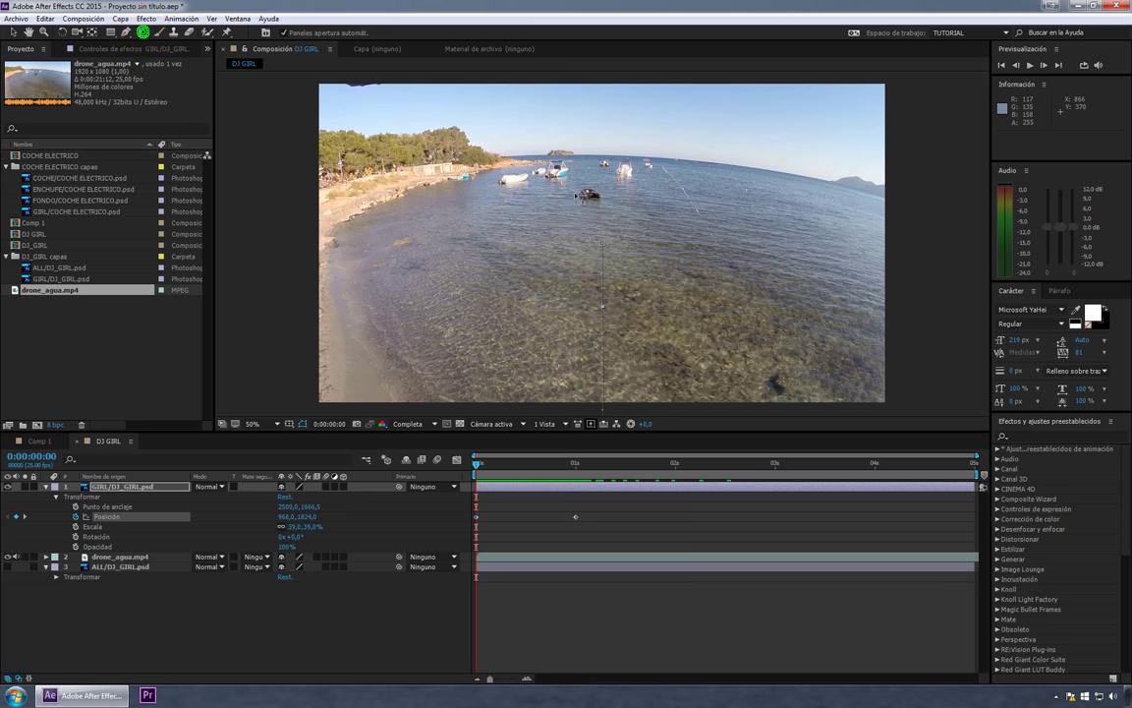
pyautogui.click(580, 224)
pyautogui.click(578, 222)
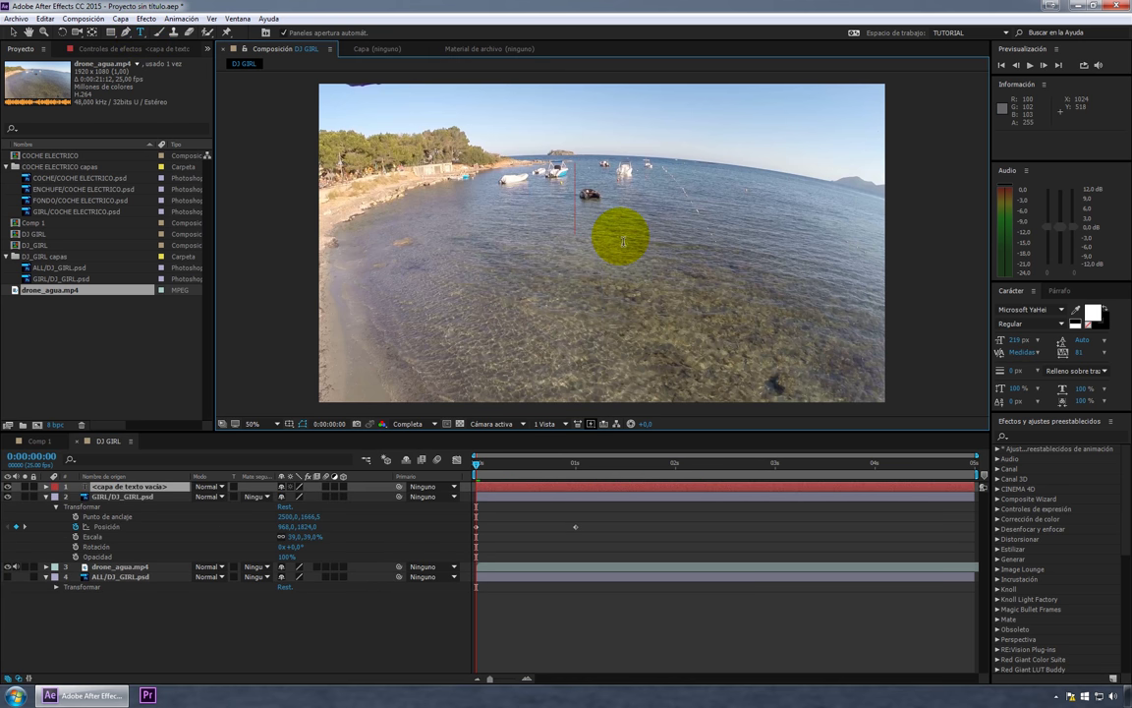
pyautogui.write('DJ GIRL')
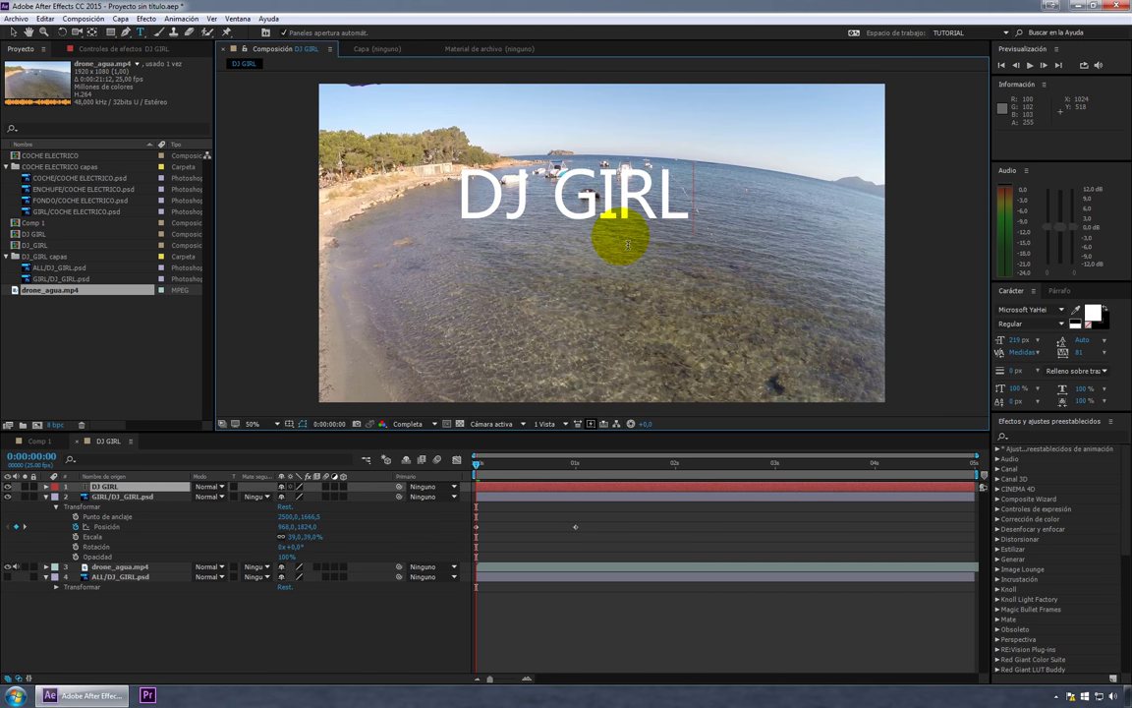
pyautogui.click(13, 32)
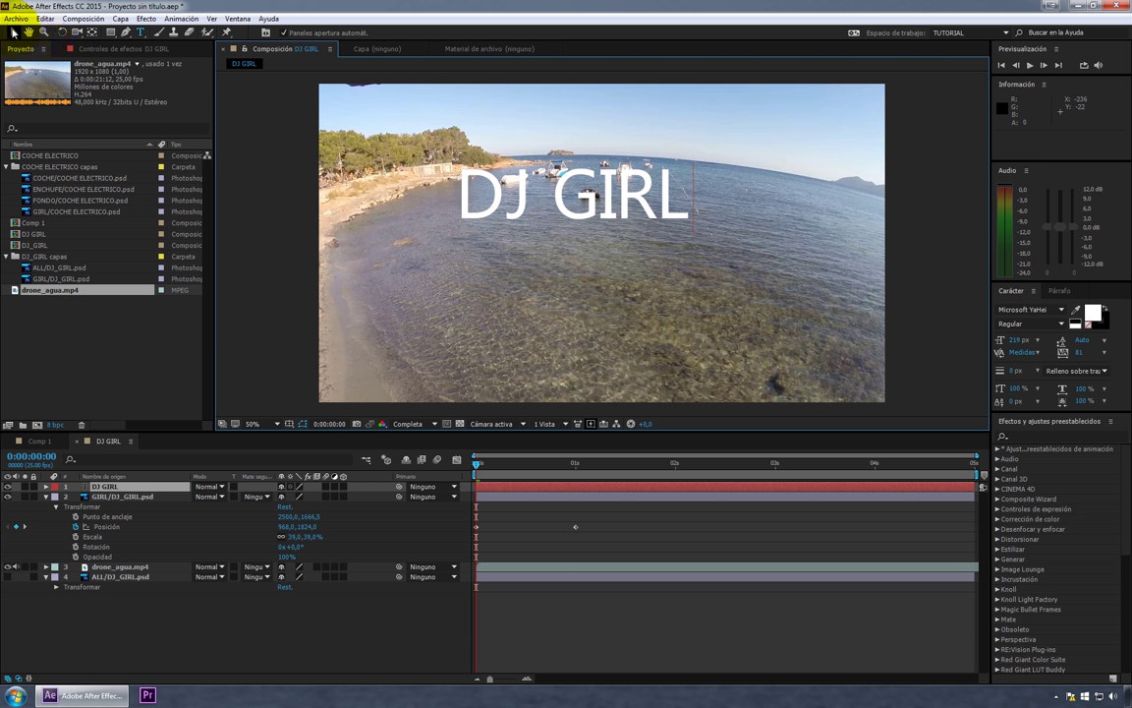
pyautogui.click(14, 32)
pyautogui.click(606, 220)
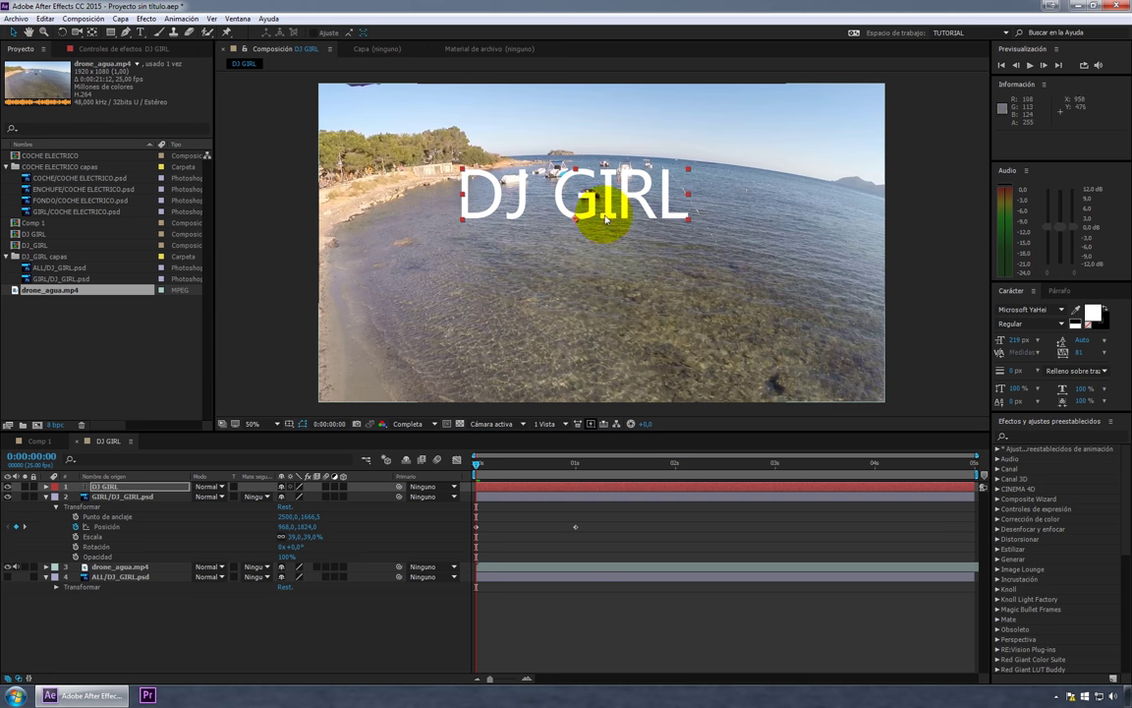
pyautogui.moveTo(607, 220); pyautogui.dragTo(672, 235)
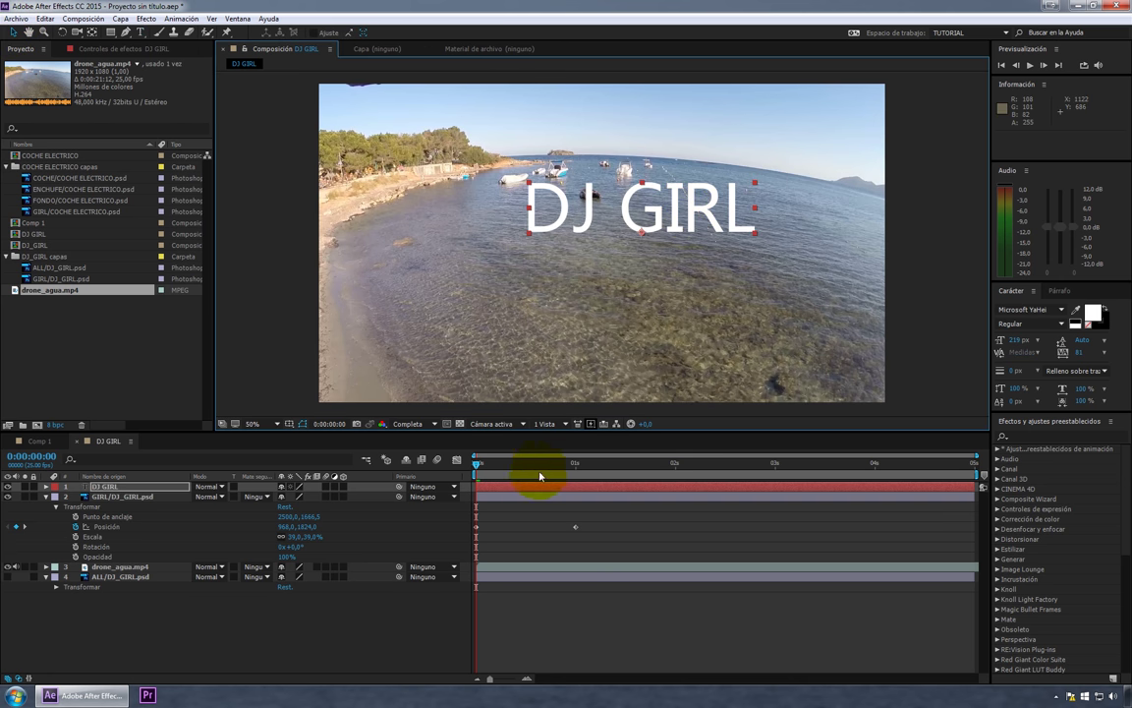
# Make the DJ GIRL text layer start at 0:00:01:00 in the timeline.
pyautogui.moveTo(491, 466); pyautogui.dragTo(631, 467)
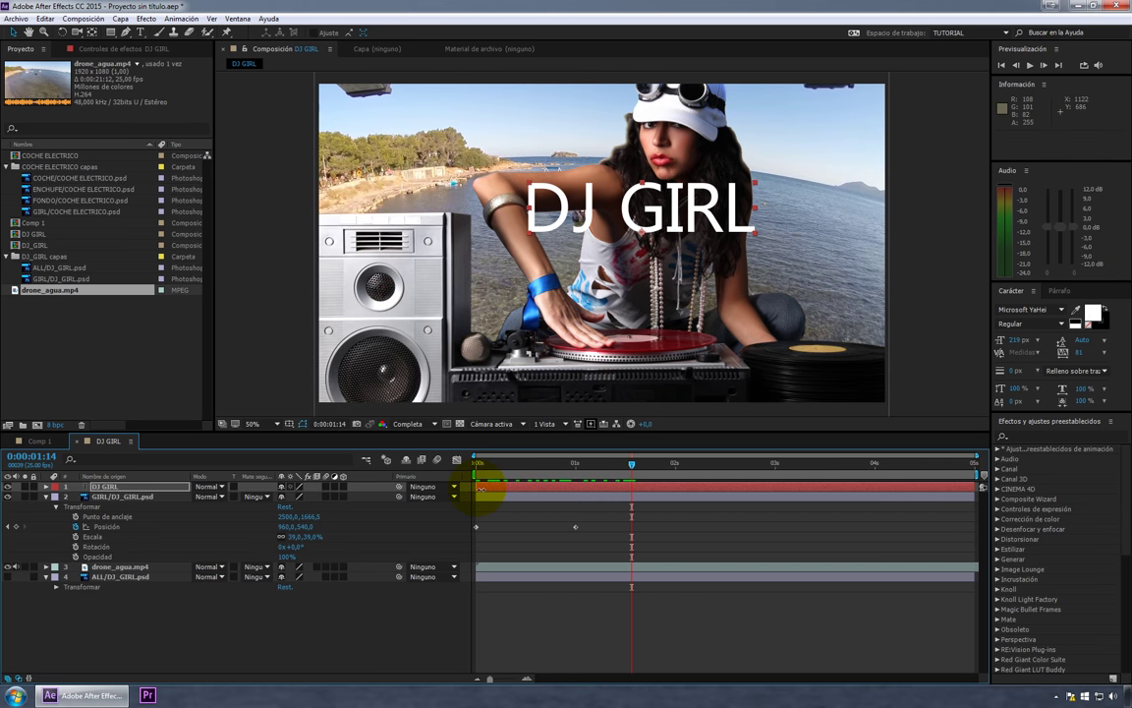
pyautogui.moveTo(479, 487); pyautogui.dragTo(576, 488)
pyautogui.click(640, 465)
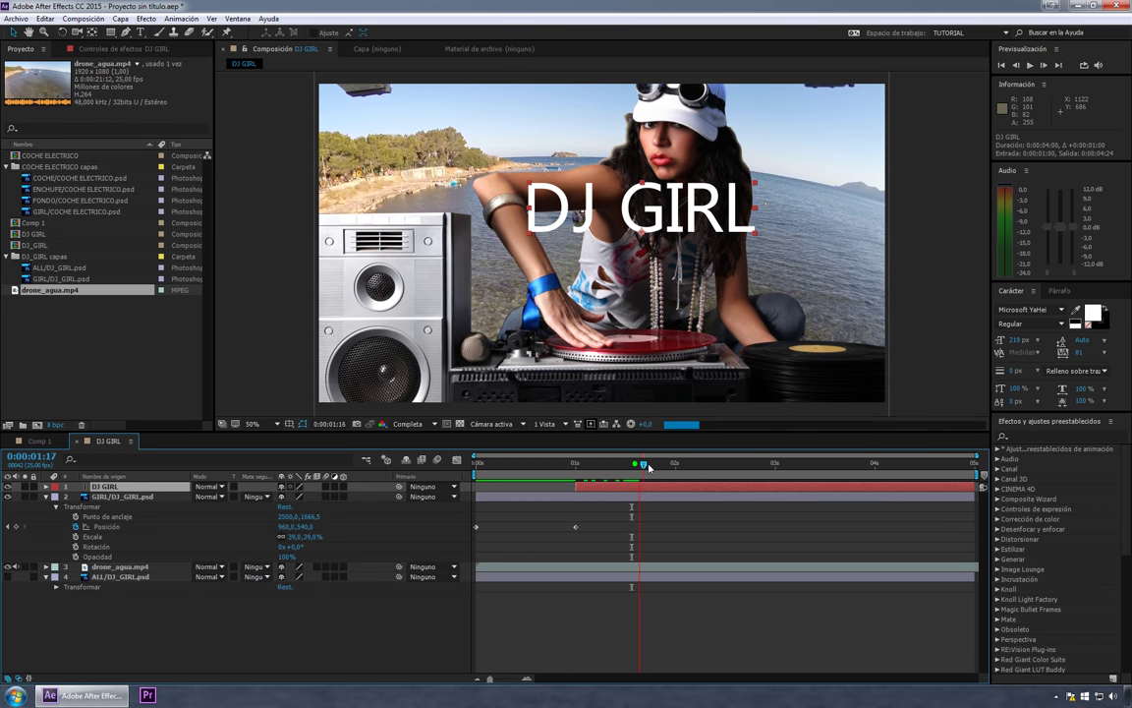
pyautogui.moveTo(648, 466); pyautogui.dragTo(670, 468)
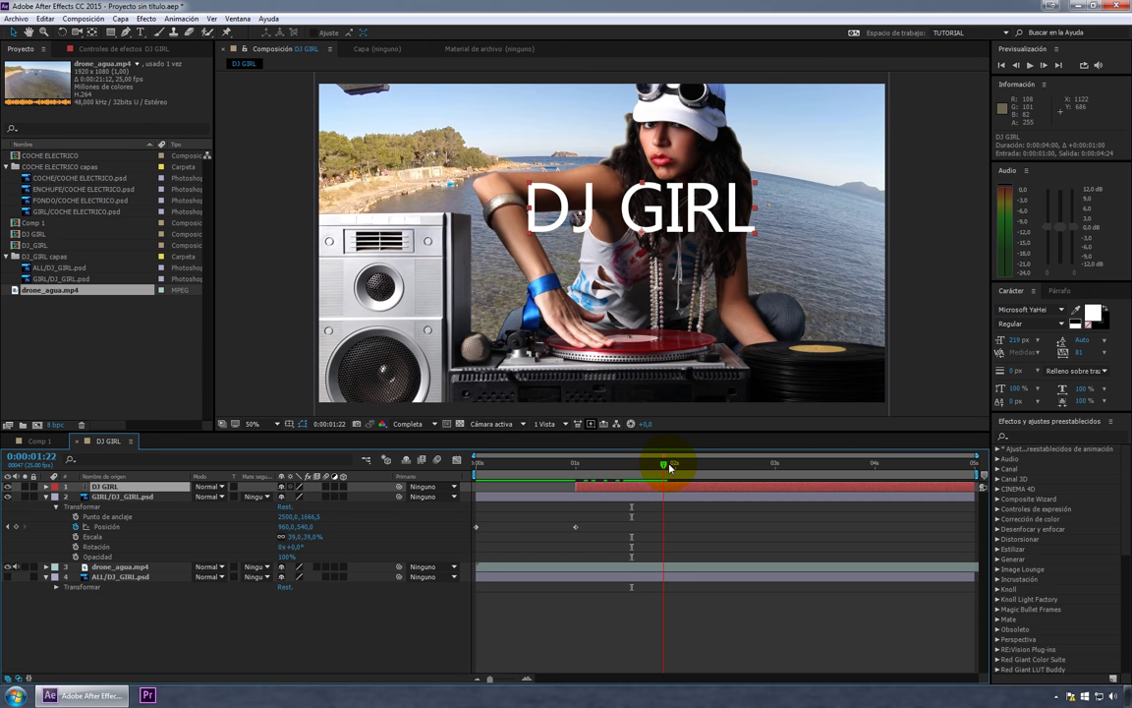
pyautogui.click(587, 509)
pyautogui.click(46, 487)
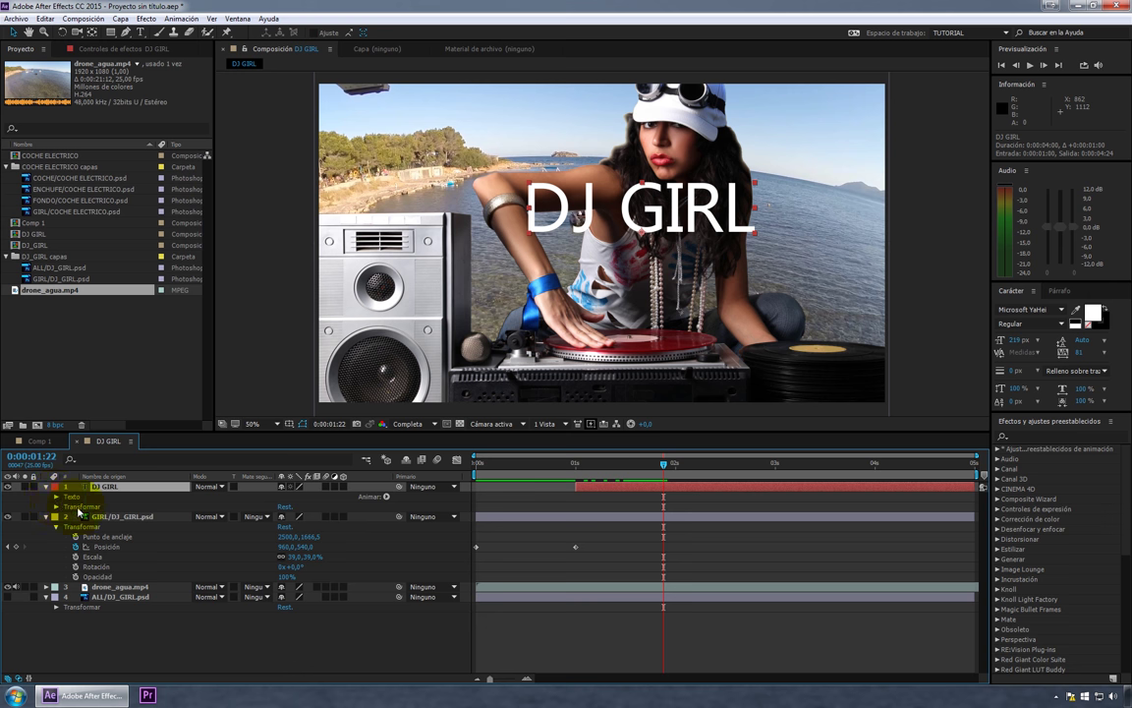
# Keyframe the DJ GIRL text Position at its resting spot over the girl, about 996,634.
pyautogui.click(56, 496)
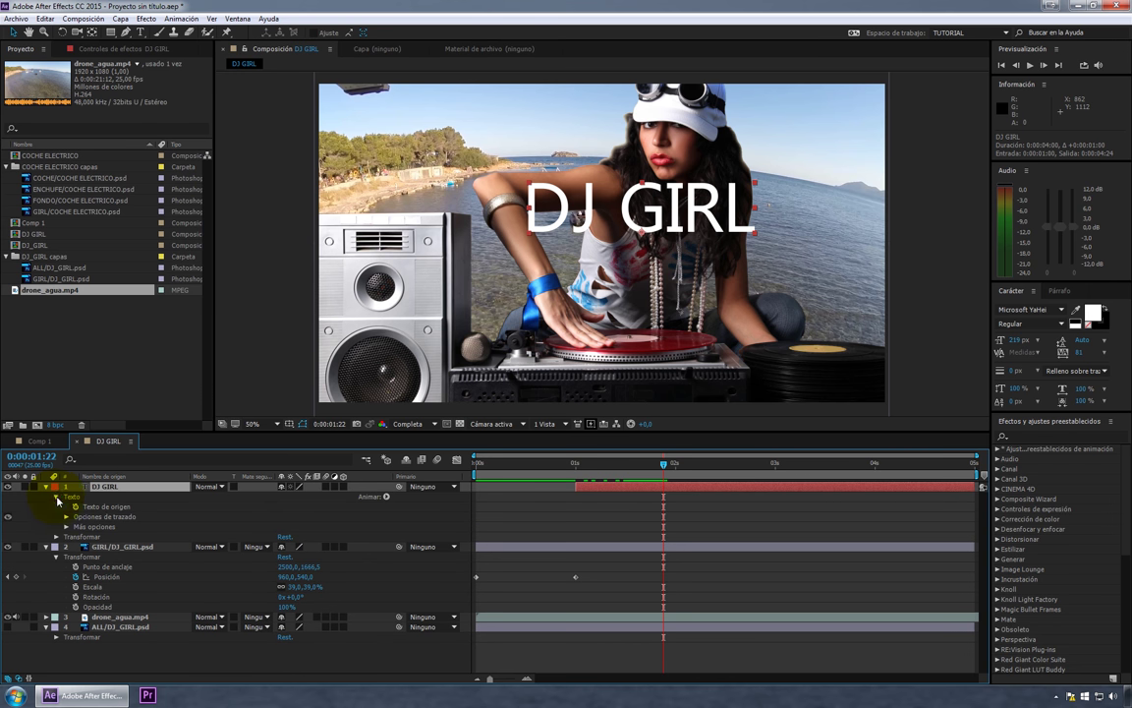
pyautogui.click(57, 498)
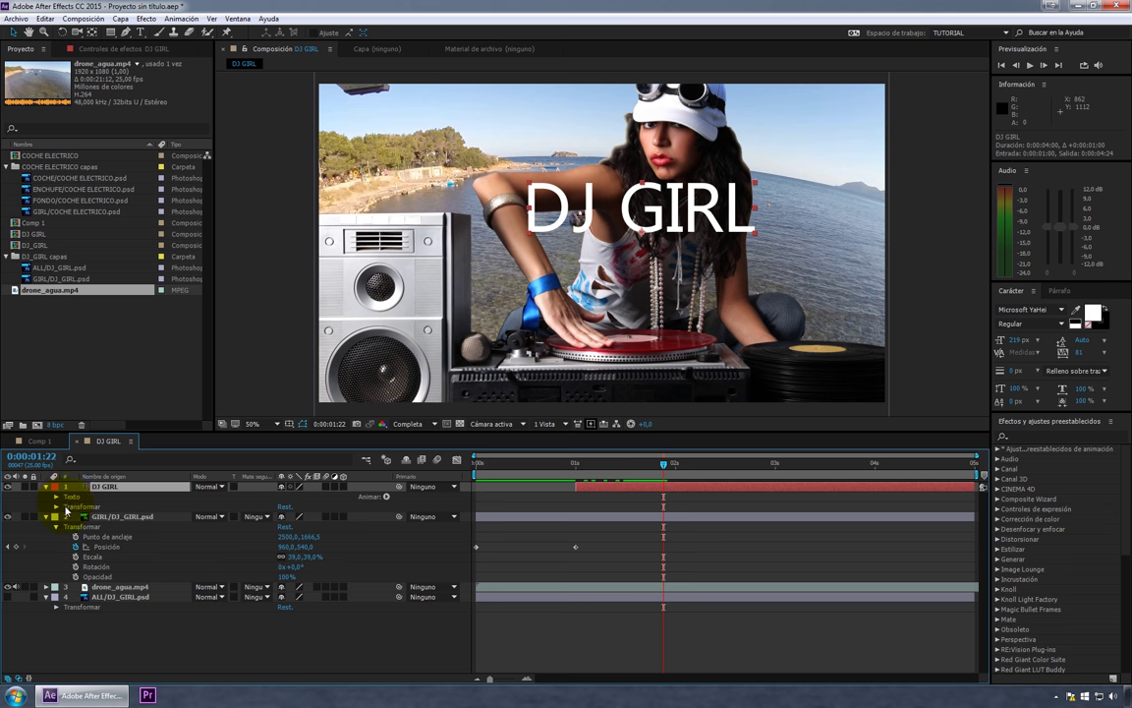
pyautogui.click(56, 506)
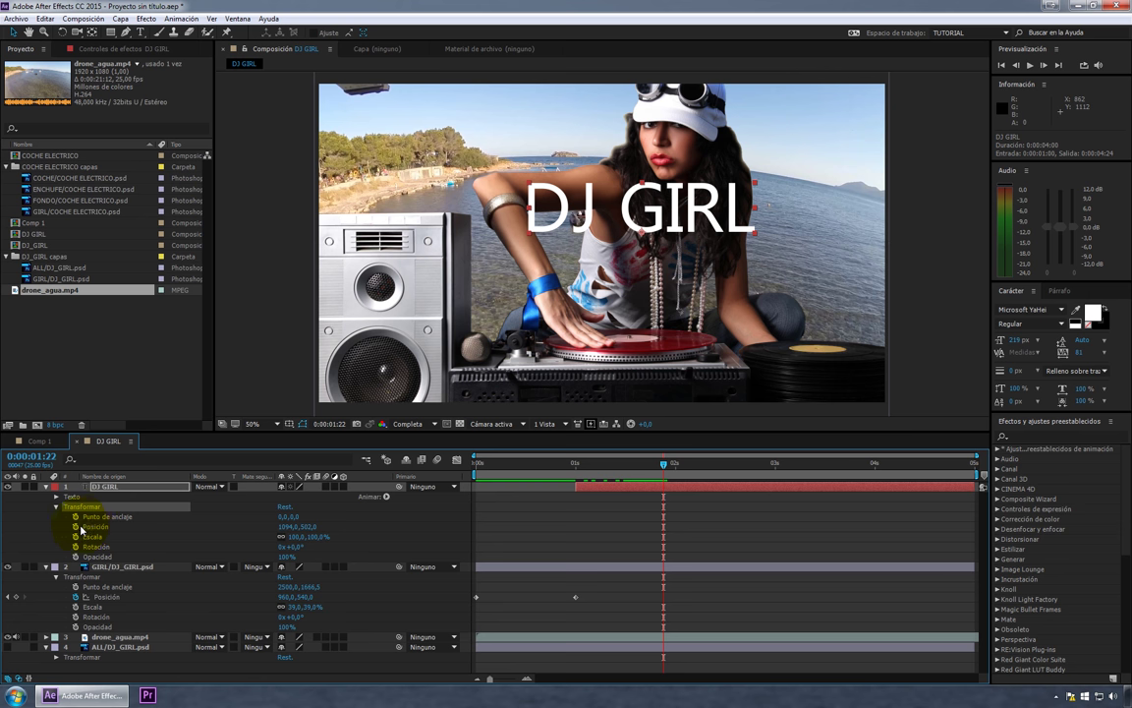
pyautogui.click(77, 527)
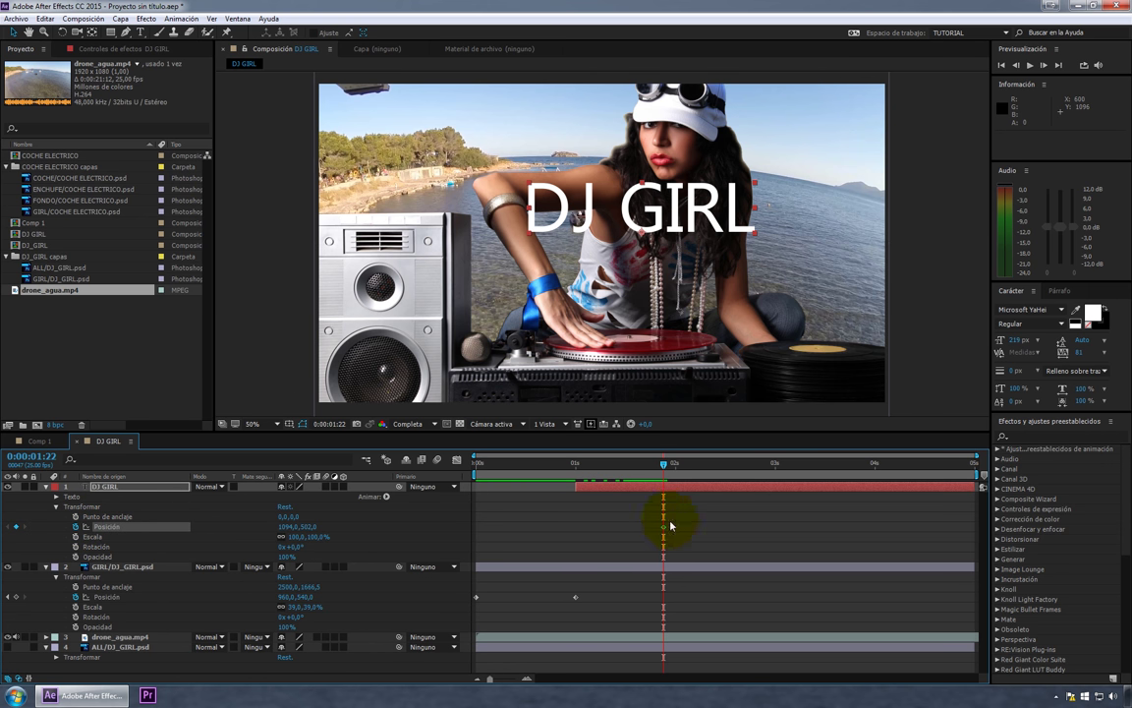
pyautogui.moveTo(603, 119); pyautogui.dragTo(630, 245)
pyautogui.moveTo(665, 463); pyautogui.dragTo(576, 464)
# At 0:00:01:00, move the text off-screen right to 2390,622 and preview the fly-in.
pyautogui.click(563, 257)
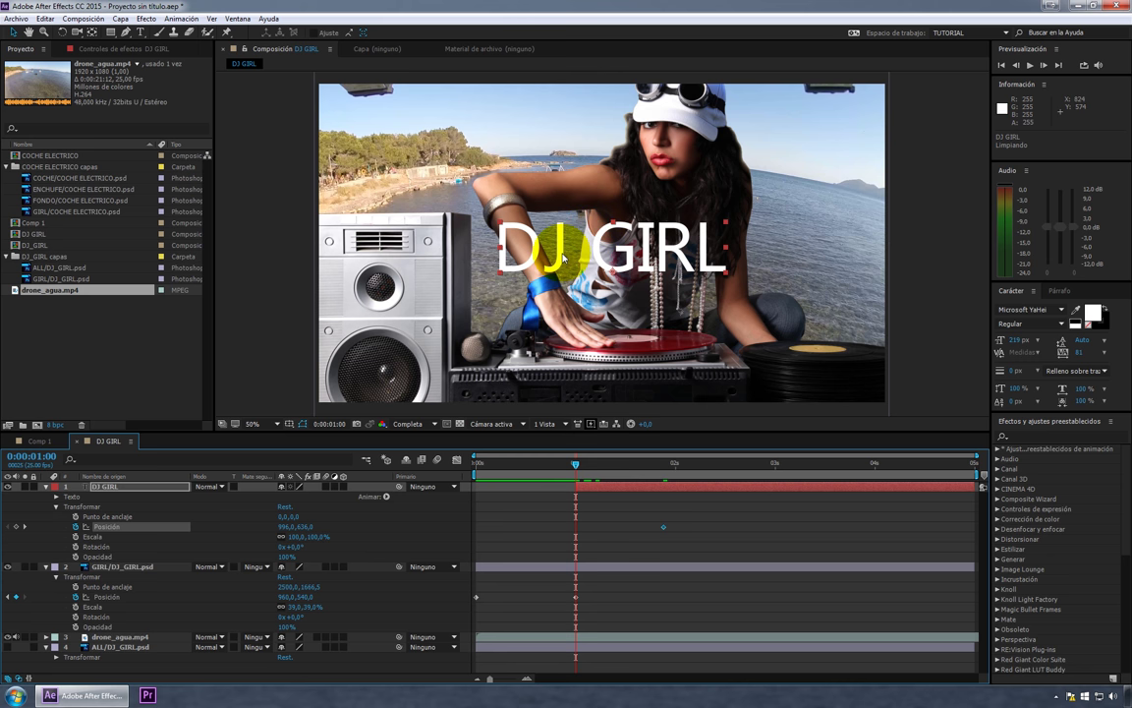
pyautogui.moveTo(563, 257); pyautogui.dragTo(984, 252)
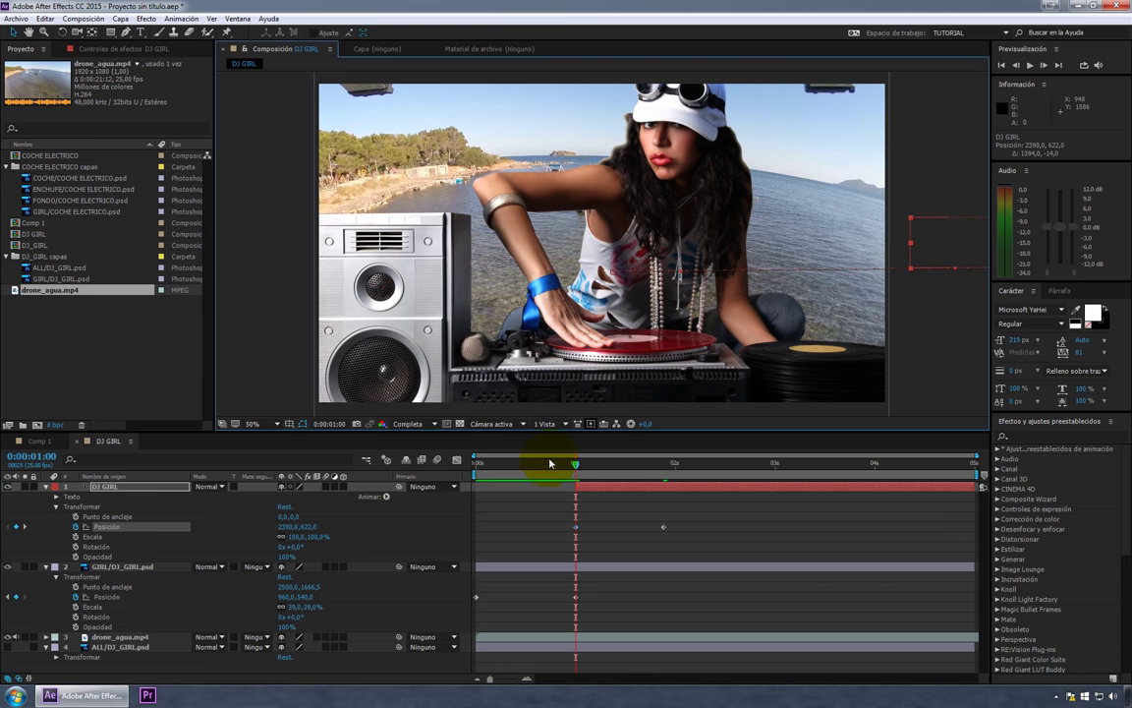
pyautogui.moveTo(550, 463)
pyautogui.mouseDown()
pyautogui.moveTo(521, 466)
pyautogui.moveTo(791, 462)
pyautogui.mouseUp()
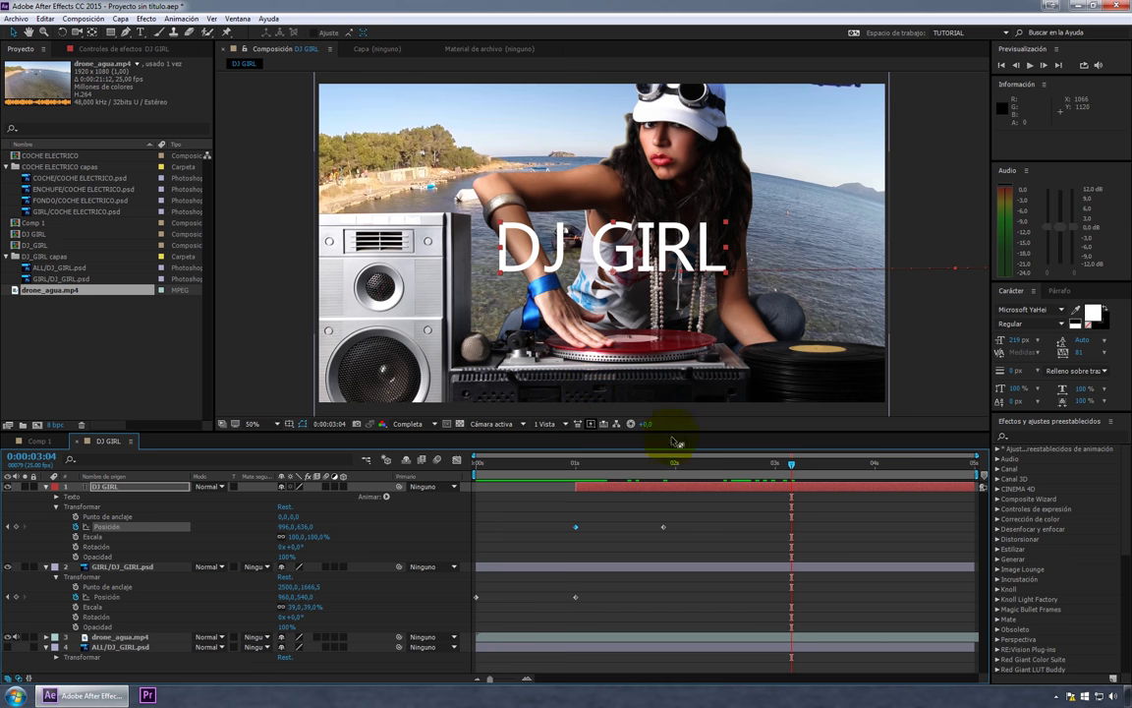
pyautogui.moveTo(576, 462)
pyautogui.mouseDown()
pyautogui.moveTo(660, 463)
pyautogui.moveTo(734, 486)
pyautogui.mouseUp()
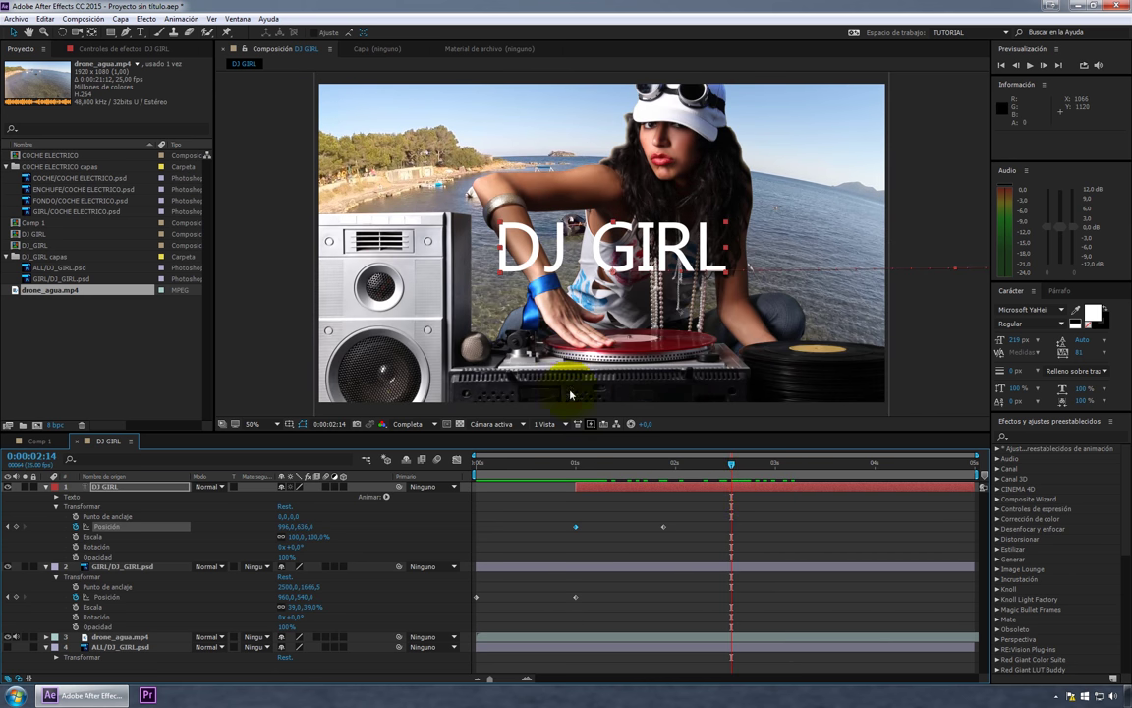